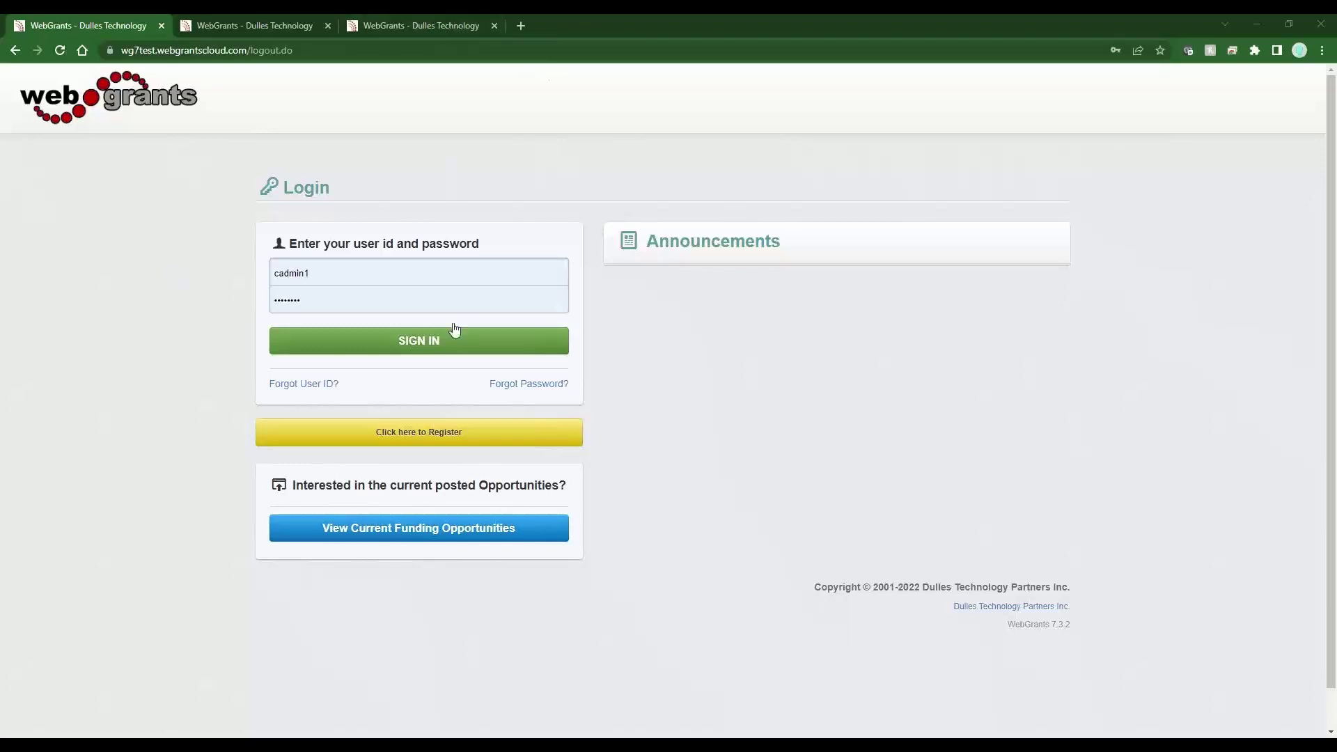
# Step: Sign in with the prefilled credentials and review the report types of the Example Funding Opportunity's status report forms
pyautogui.click(423, 342)
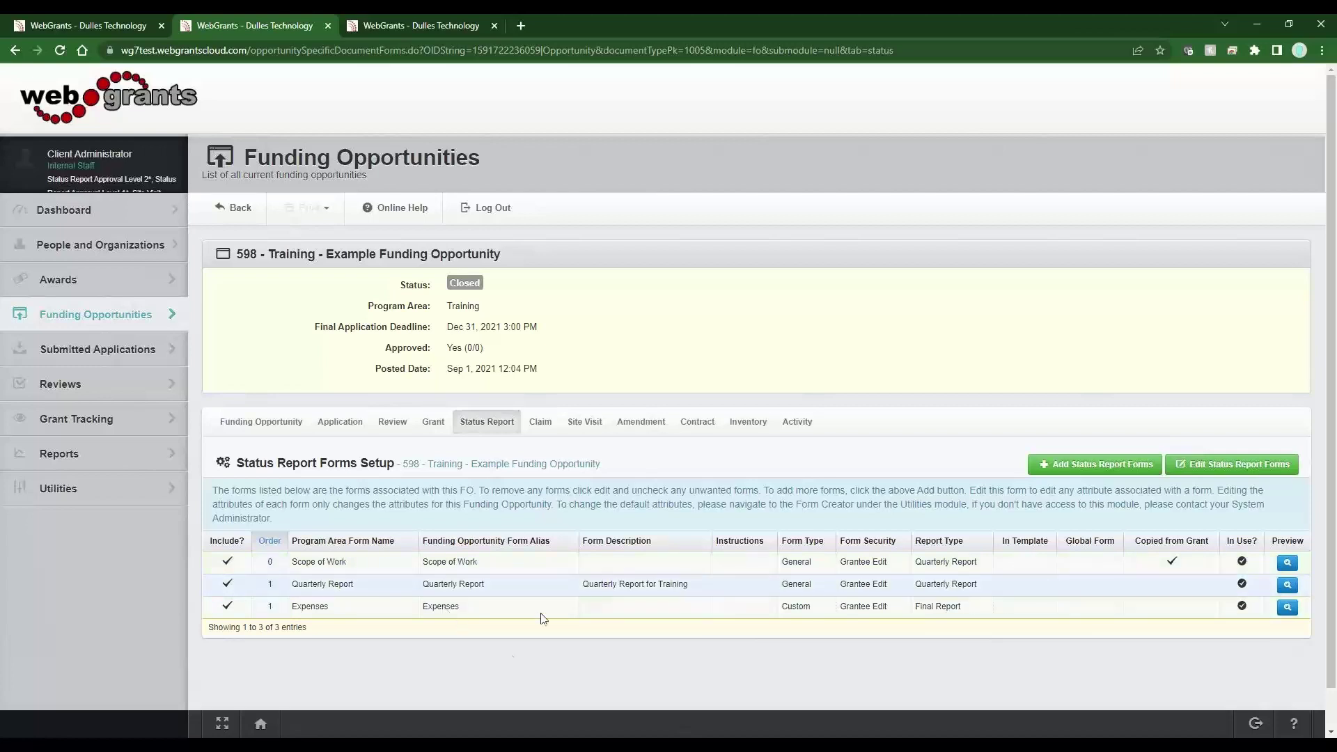
pyautogui.moveTo(992, 584); pyautogui.dragTo(420, 563)
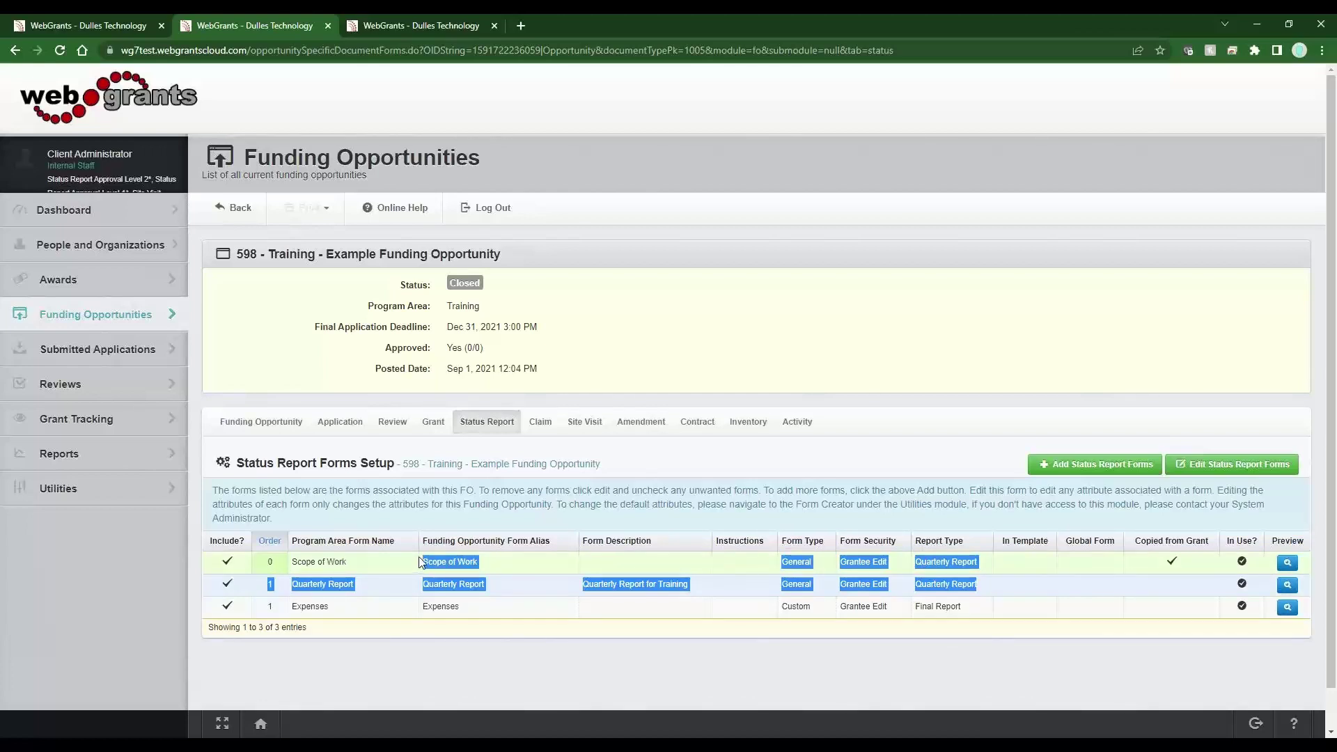
pyautogui.click(422, 555)
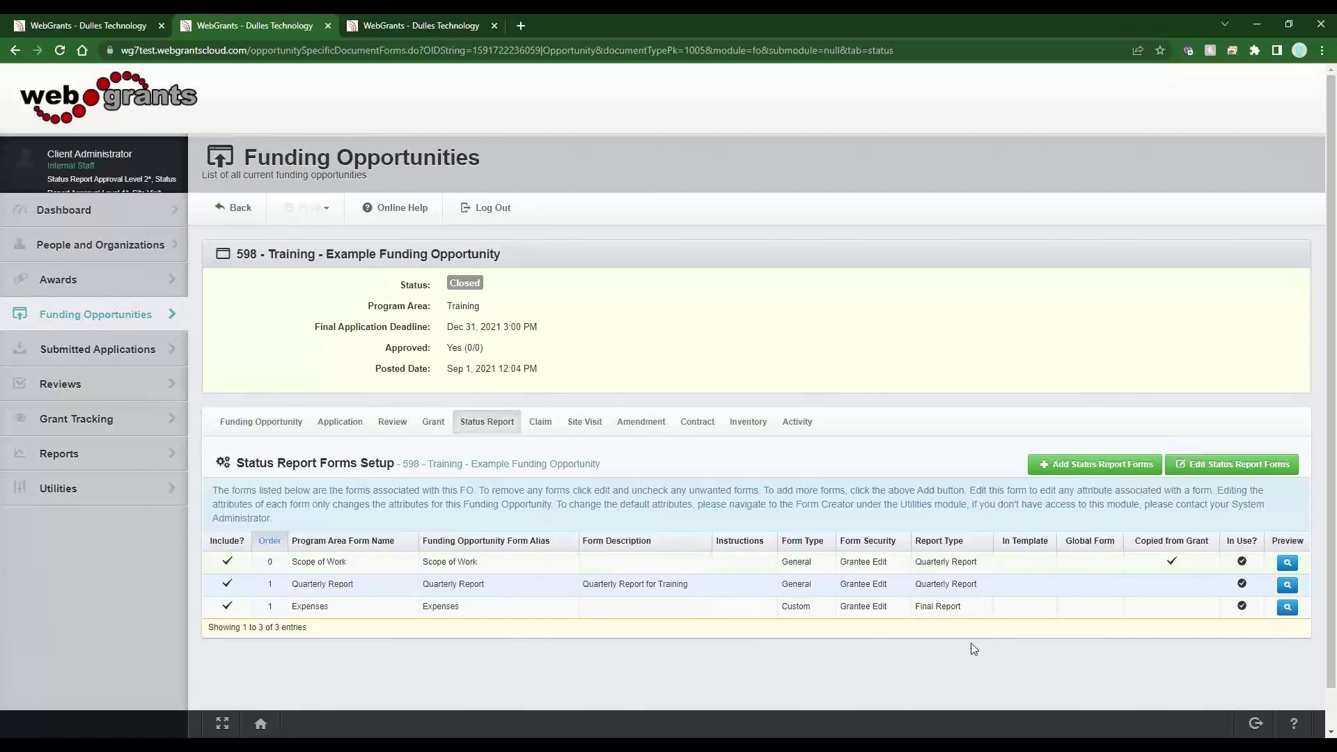
pyautogui.moveTo(970, 606); pyautogui.dragTo(906, 610)
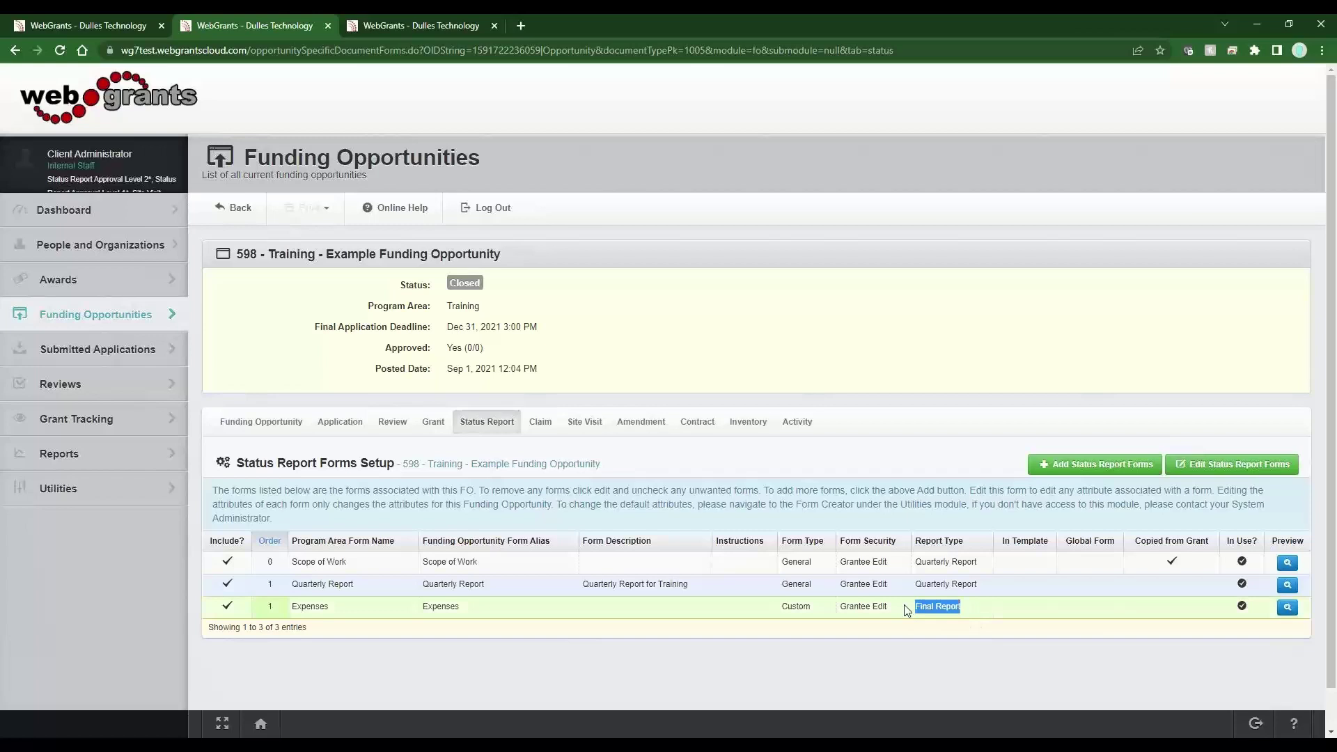
pyautogui.click(916, 666)
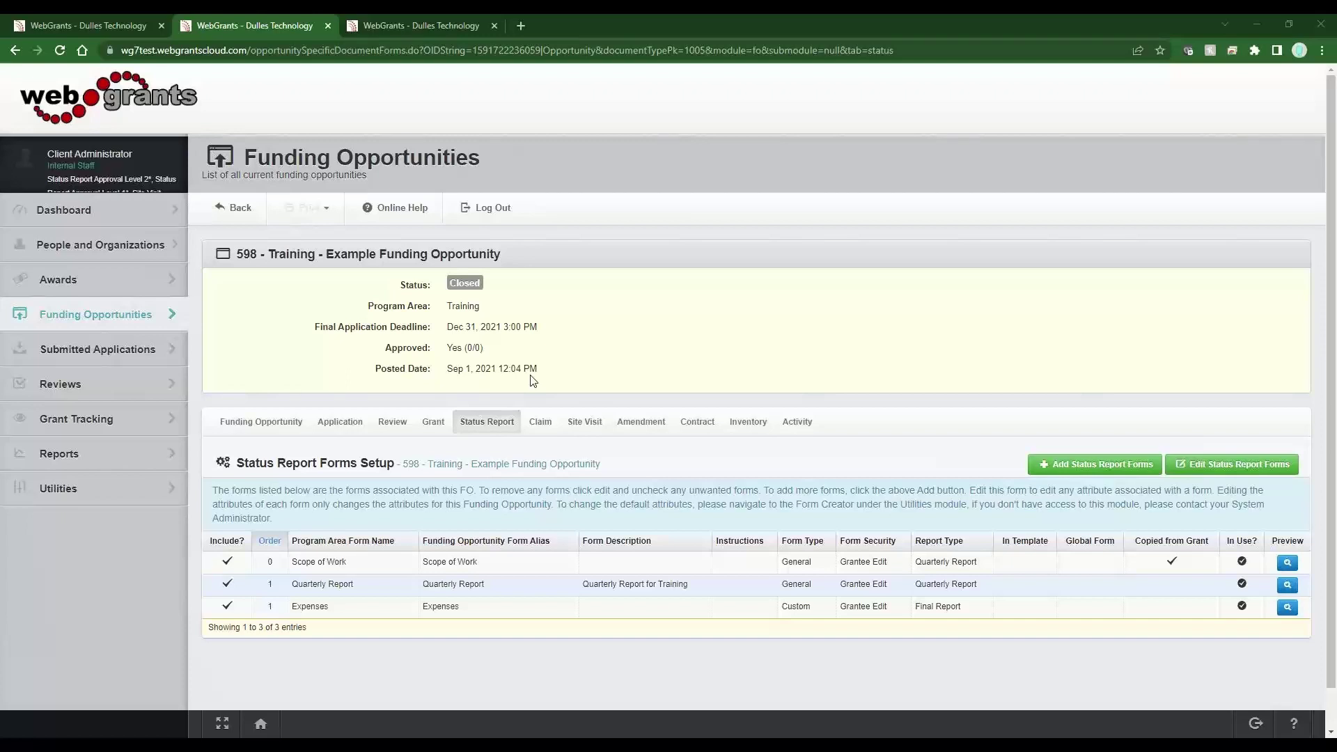
# Step: Start adding a new status report to the Training Grant DEMO grant
pyautogui.click(428, 21)
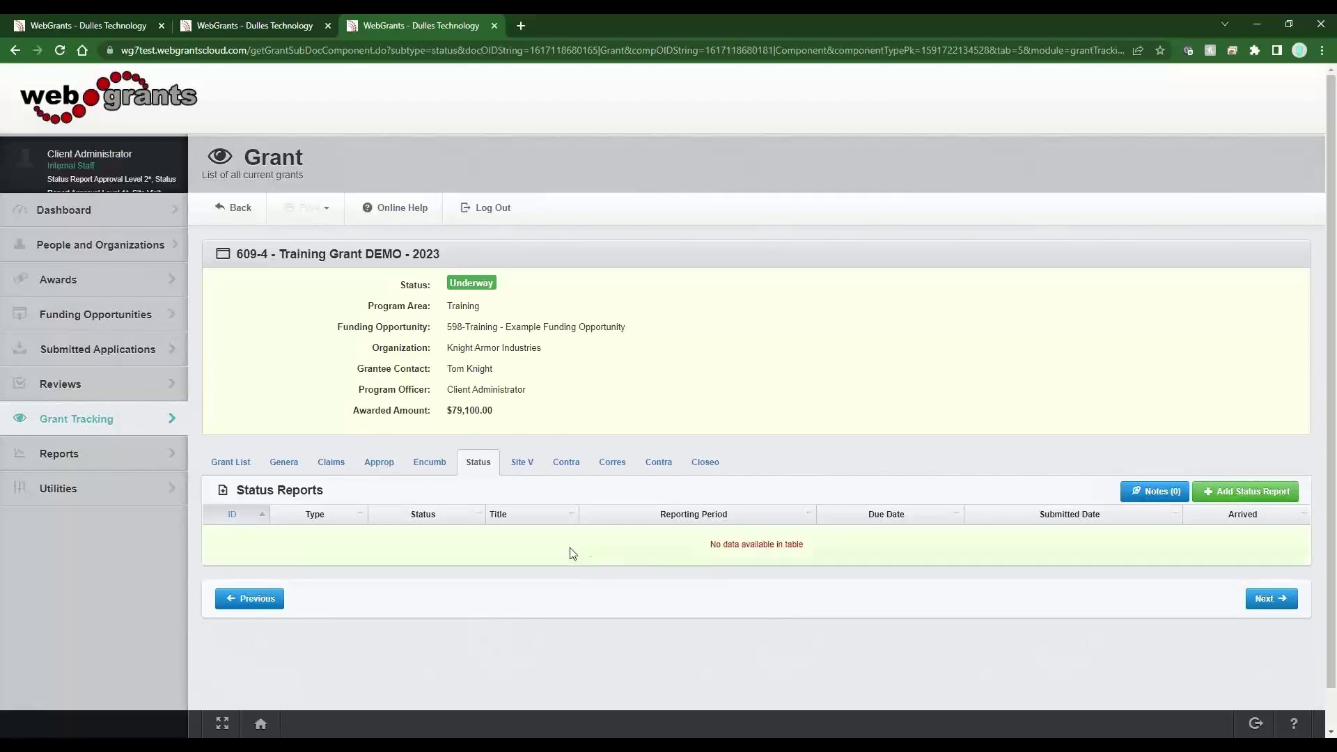
pyautogui.moveTo(815, 552); pyautogui.dragTo(683, 545)
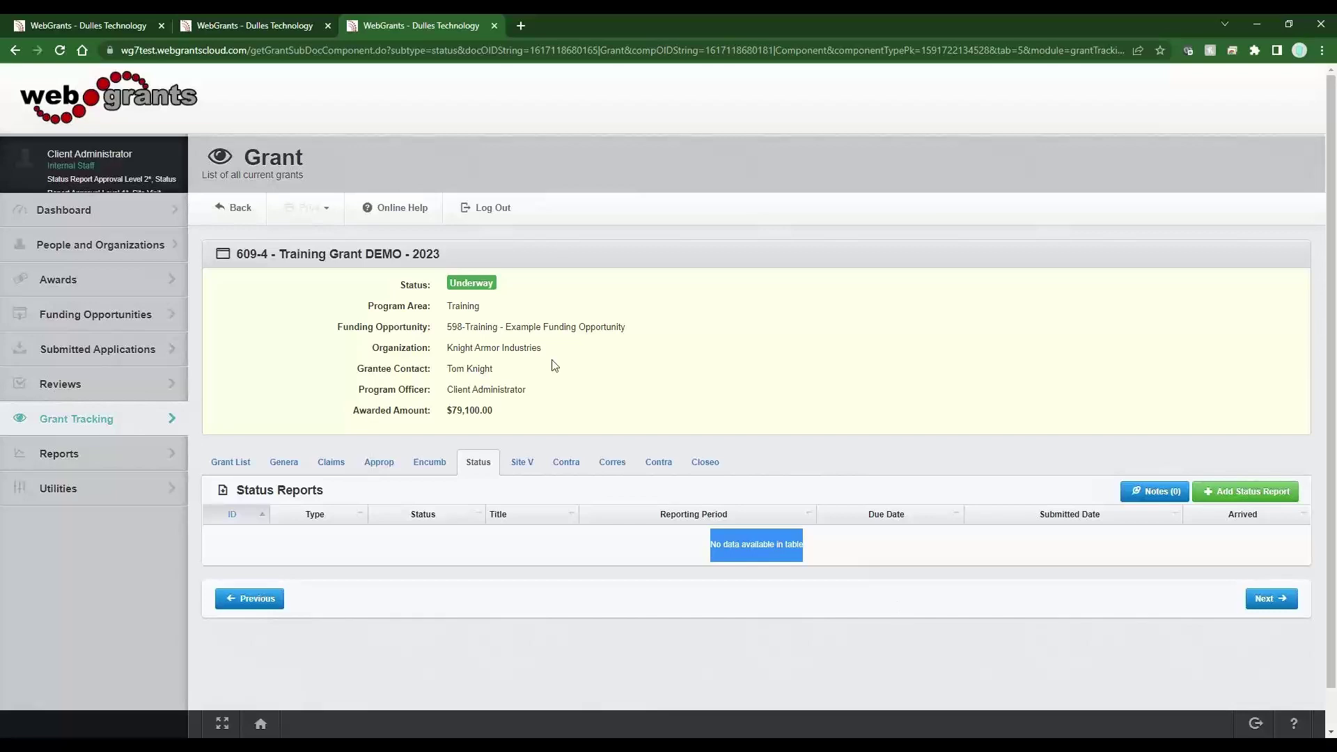
pyautogui.click(1255, 501)
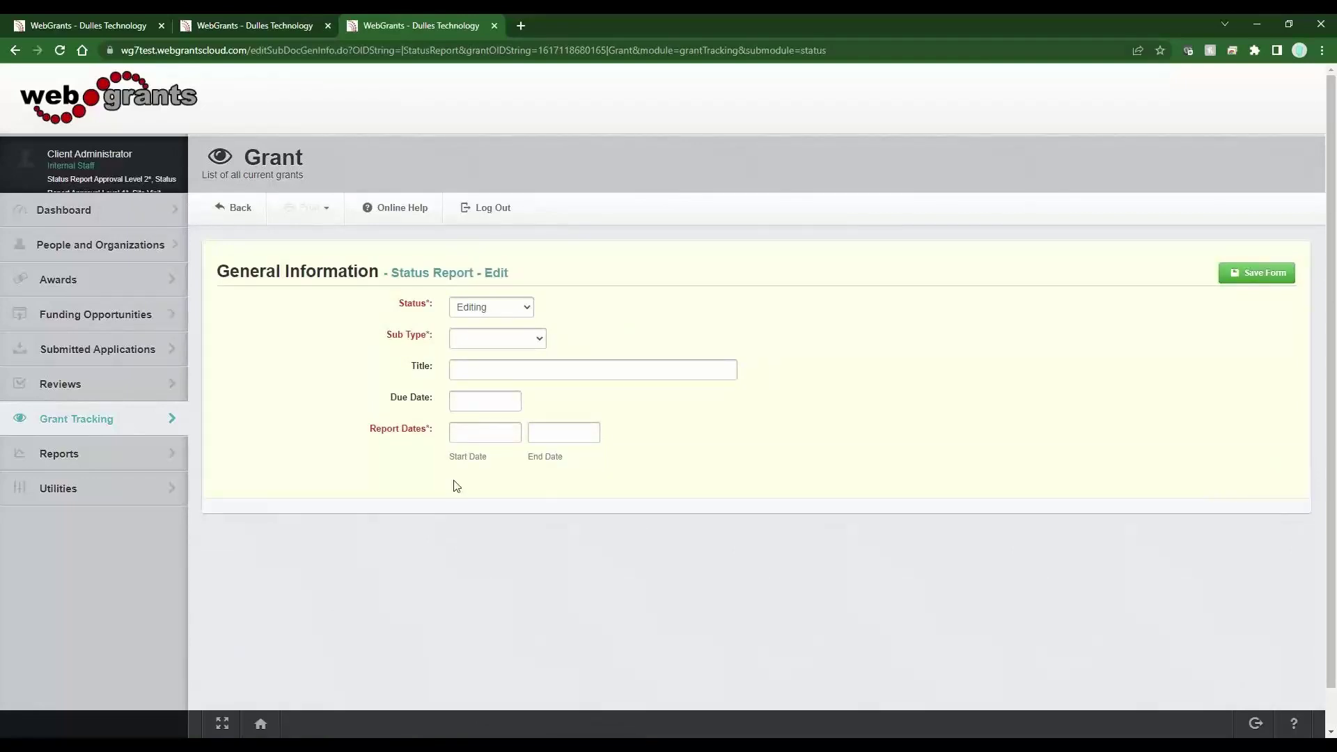
# Step: Examine the new status report's General Information fields, including the available Sub Type and Status options
pyautogui.moveTo(218, 275); pyautogui.dragTo(379, 275)
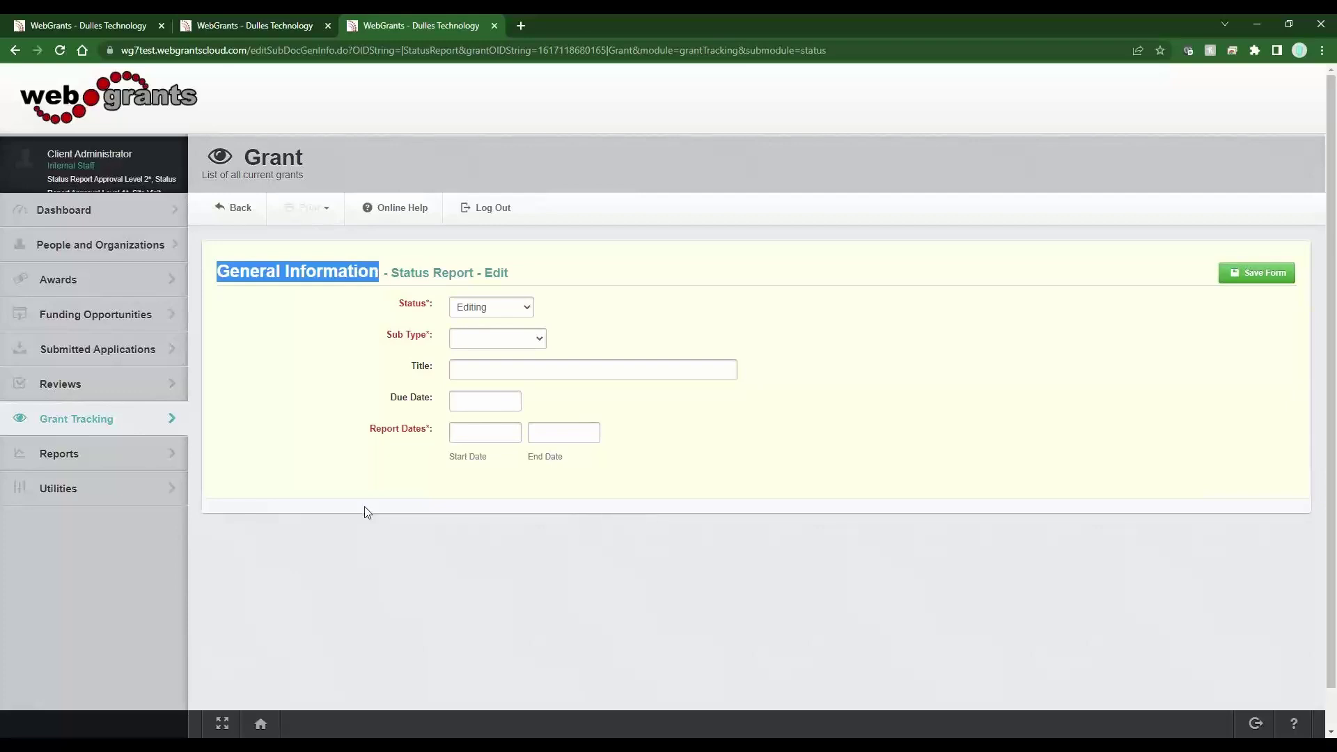
pyautogui.doubleClick(426, 399)
pyautogui.keyDown('shift'); pyautogui.click(399, 406); pyautogui.keyUp('shift')
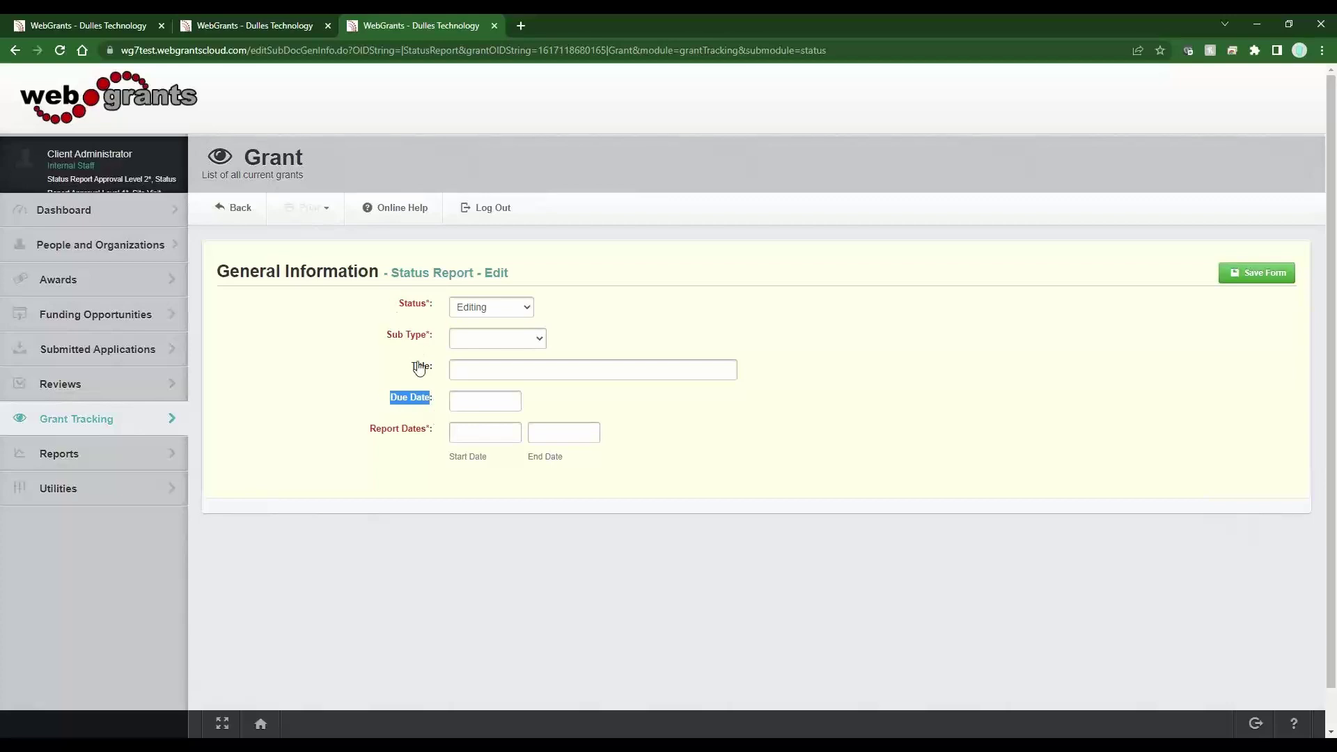
pyautogui.click(439, 406)
pyautogui.moveTo(439, 406); pyautogui.dragTo(390, 403)
pyautogui.moveTo(436, 435); pyautogui.dragTo(371, 435)
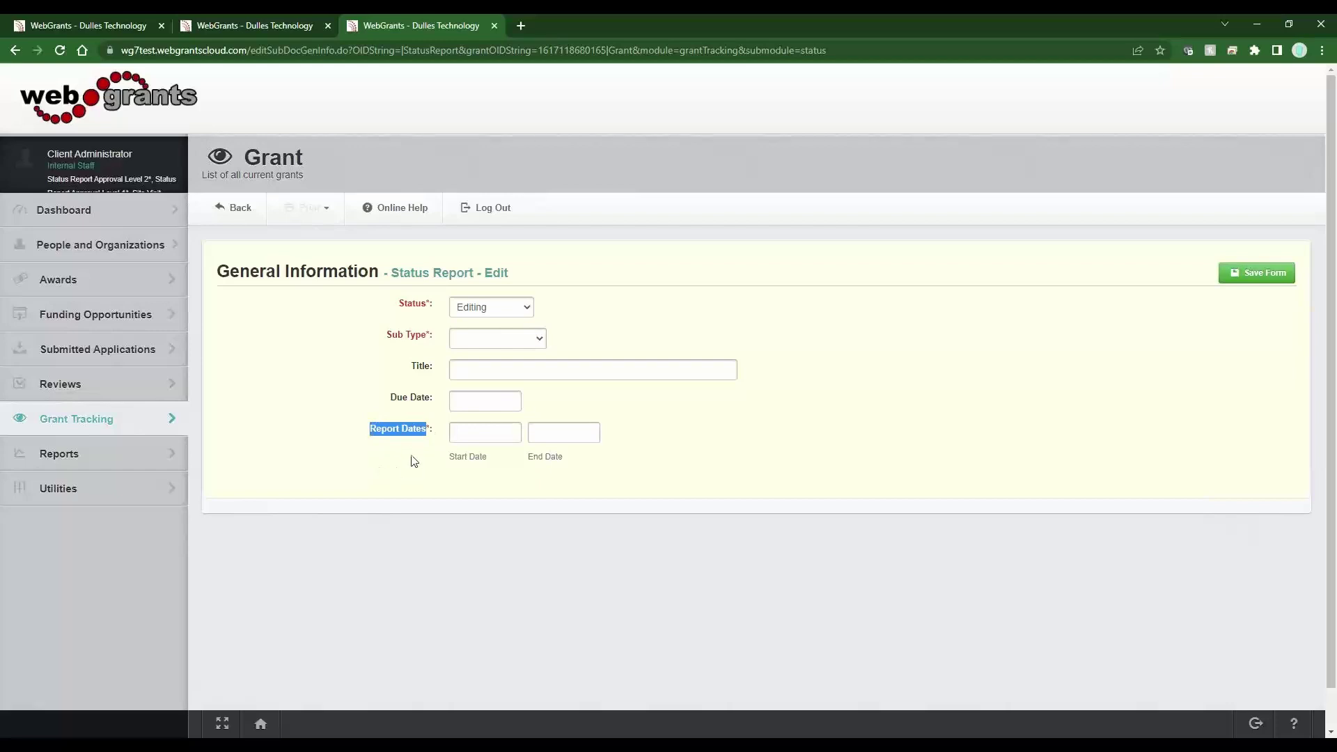
pyautogui.moveTo(422, 341); pyautogui.dragTo(367, 344)
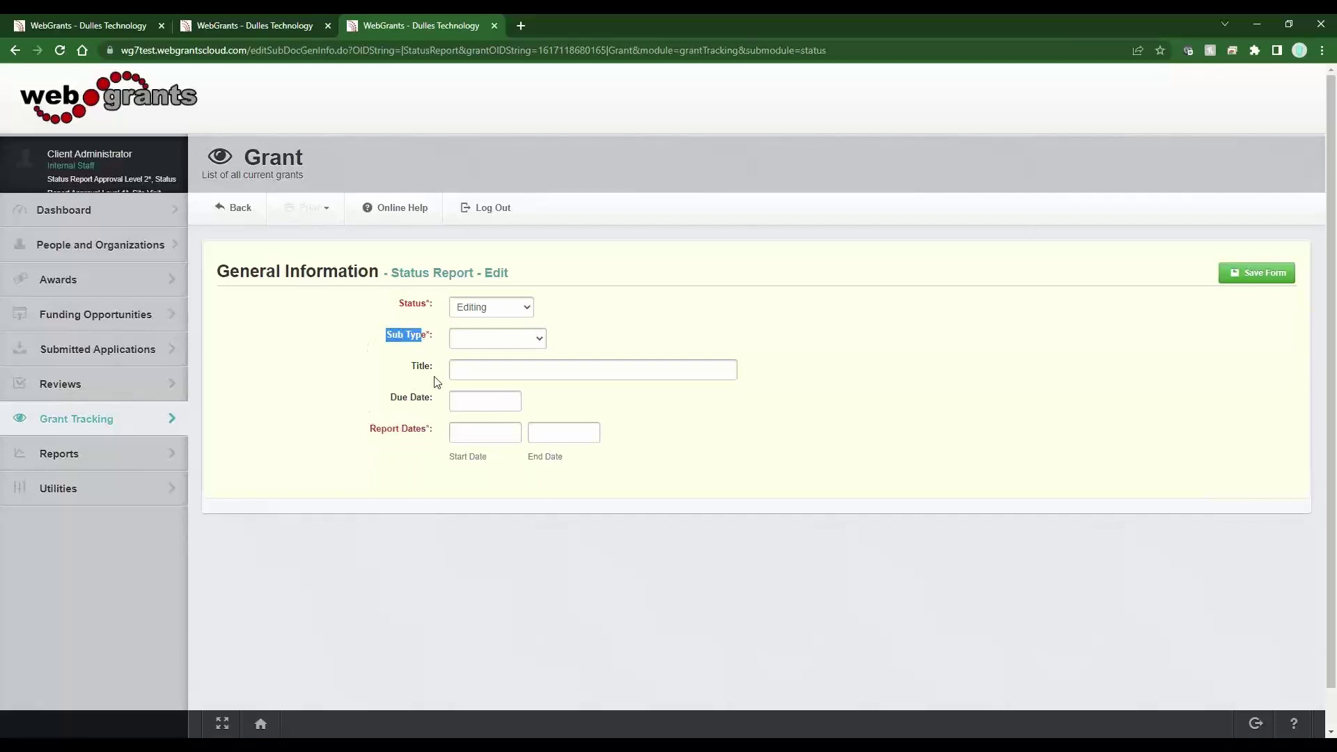
pyautogui.click(474, 346)
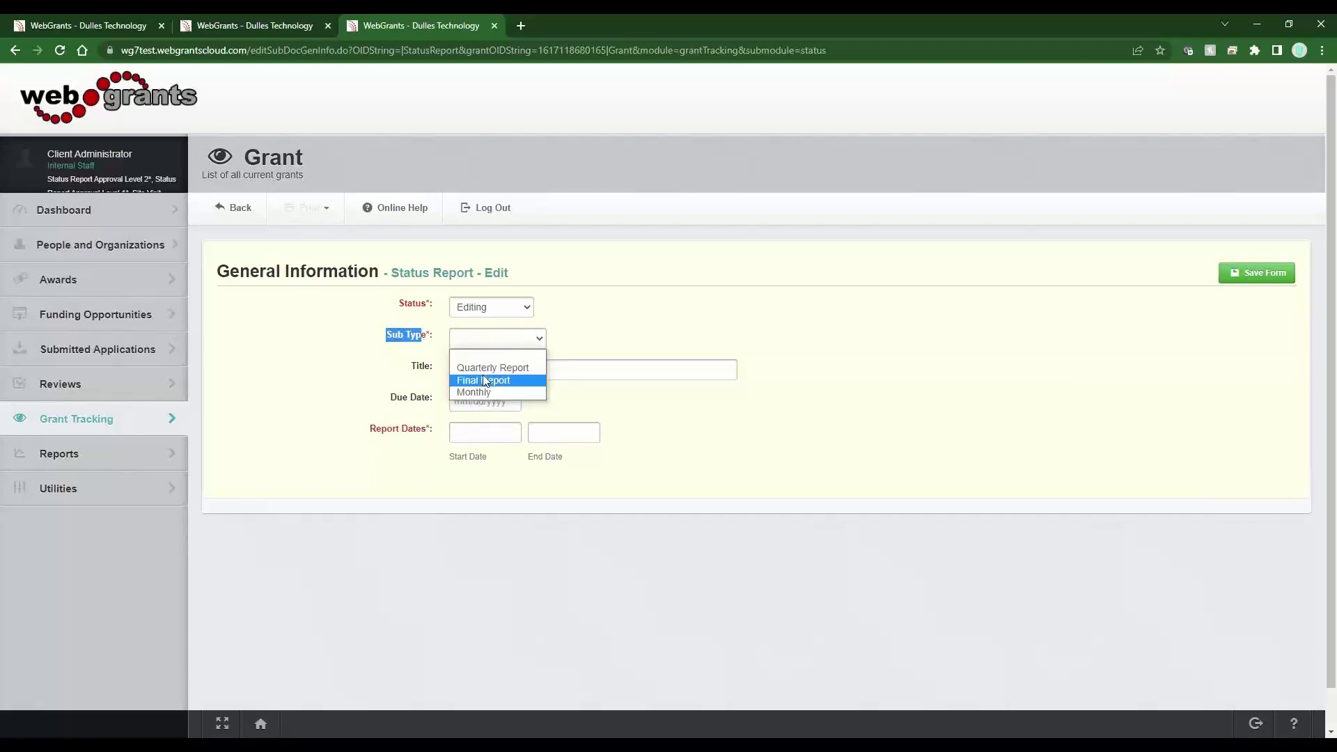
pyautogui.click(650, 311)
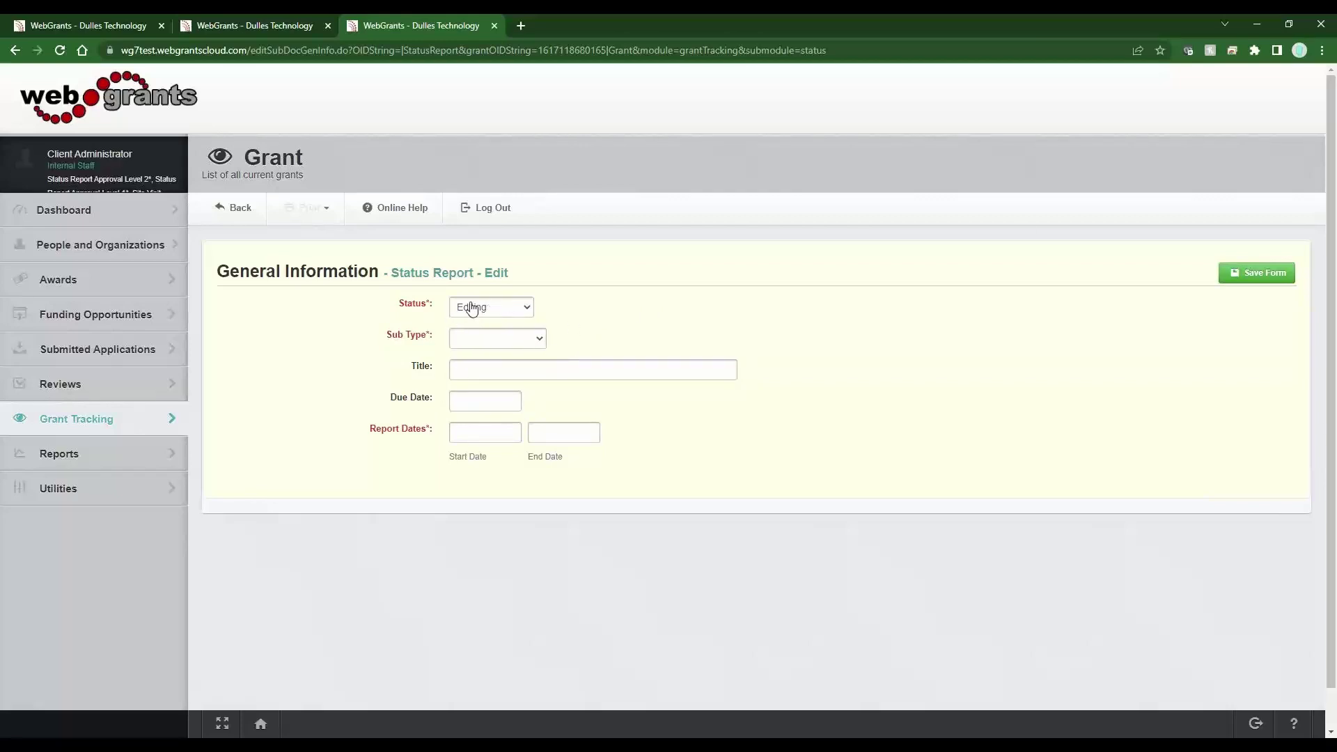
pyautogui.click(517, 311)
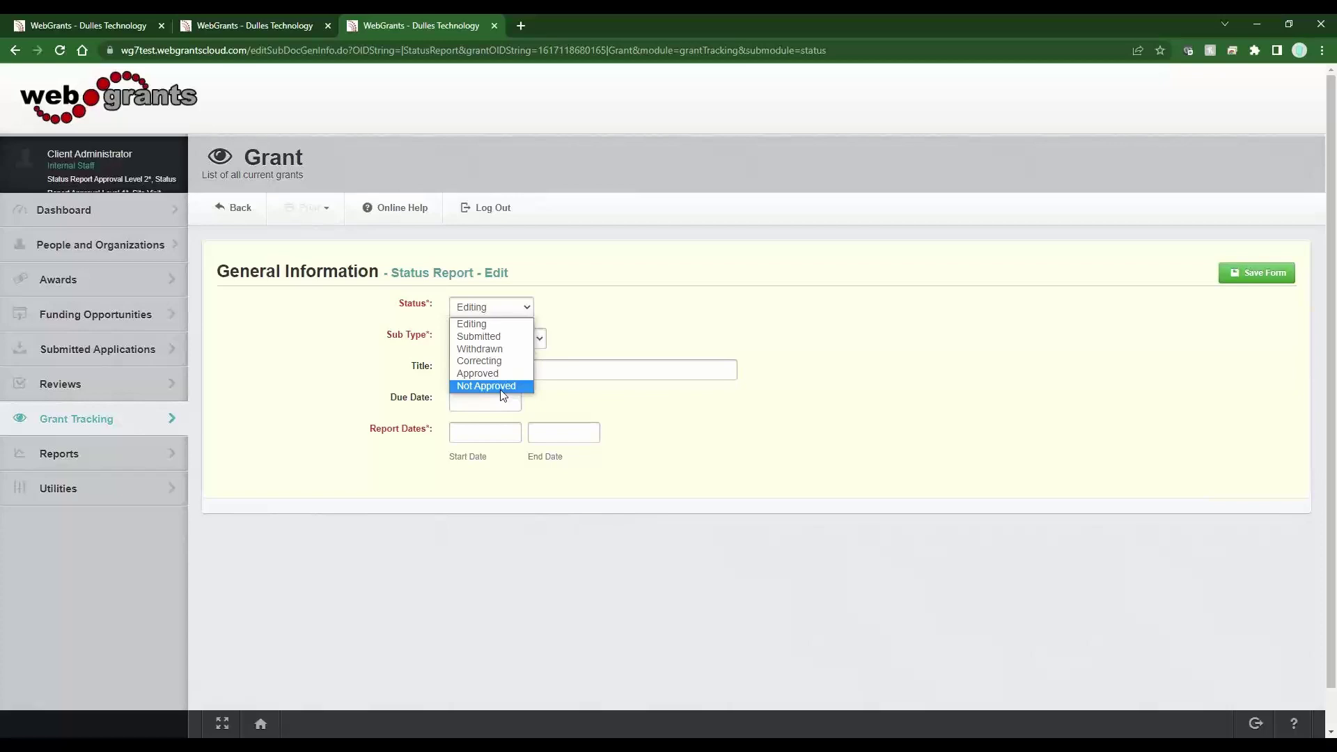
pyautogui.click(593, 291)
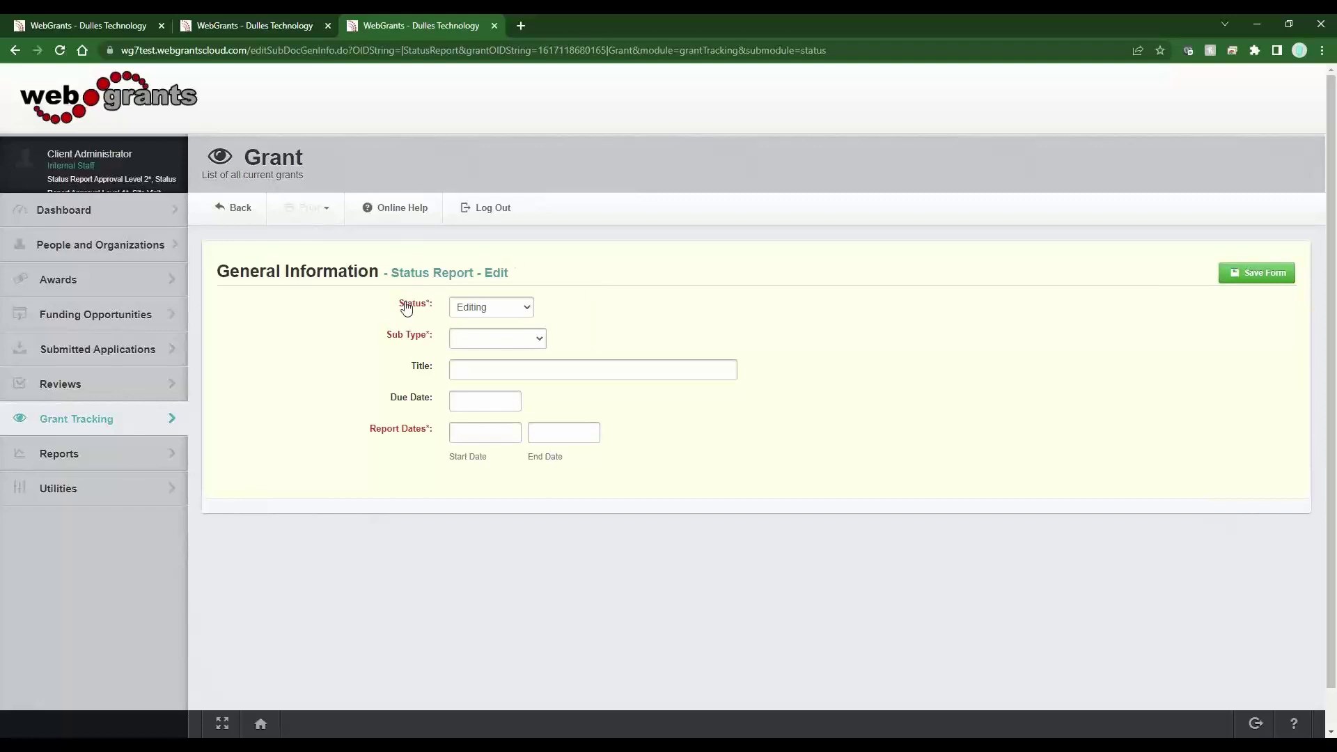
# Step: Set the status report's sub type to Final Report and its title to "Scheduled individually"
pyautogui.click(465, 343)
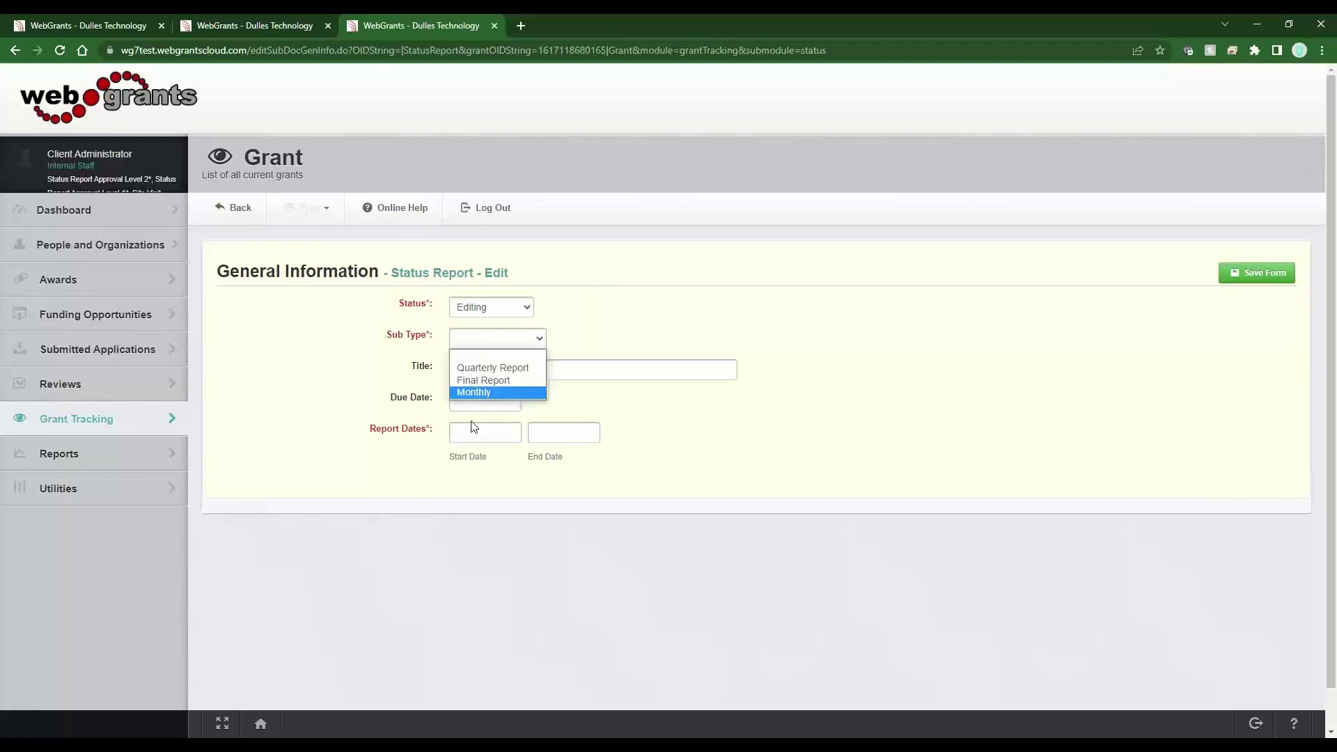
pyautogui.click(513, 385)
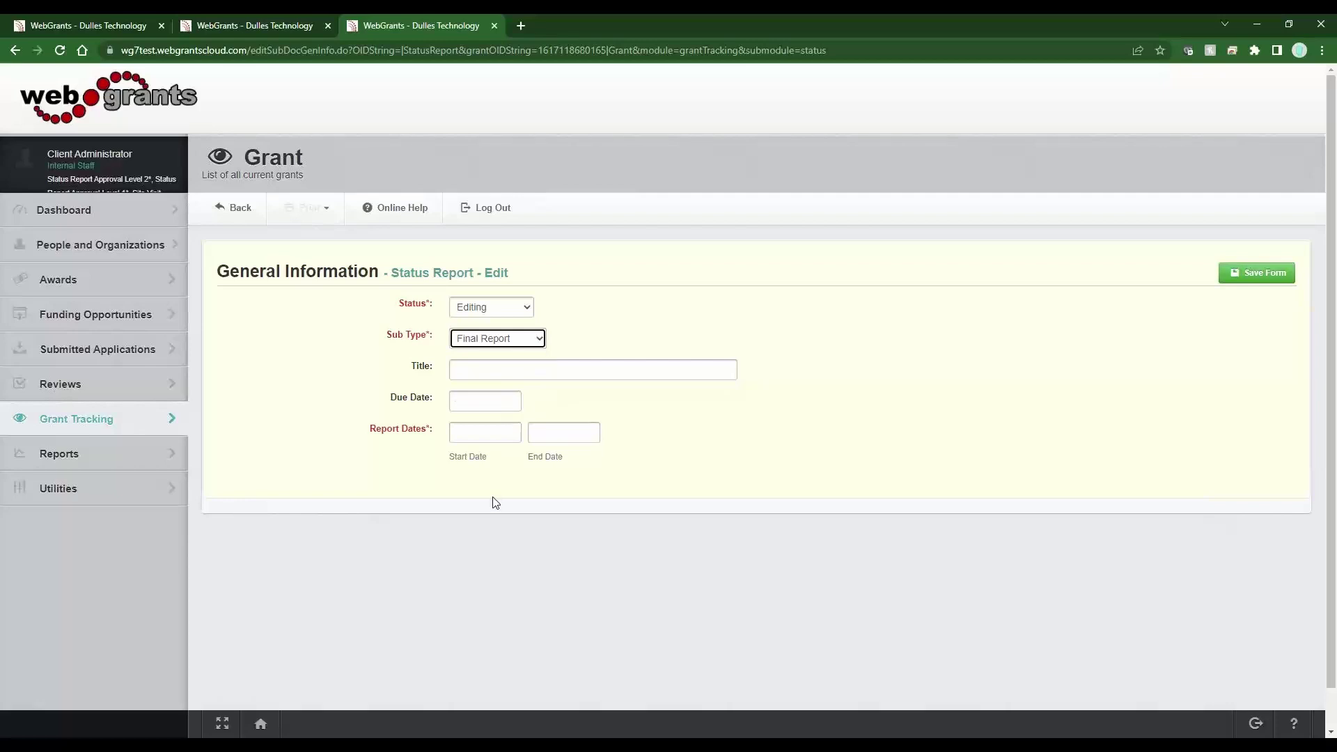
pyautogui.click(439, 376)
pyautogui.doubleClick(420, 366)
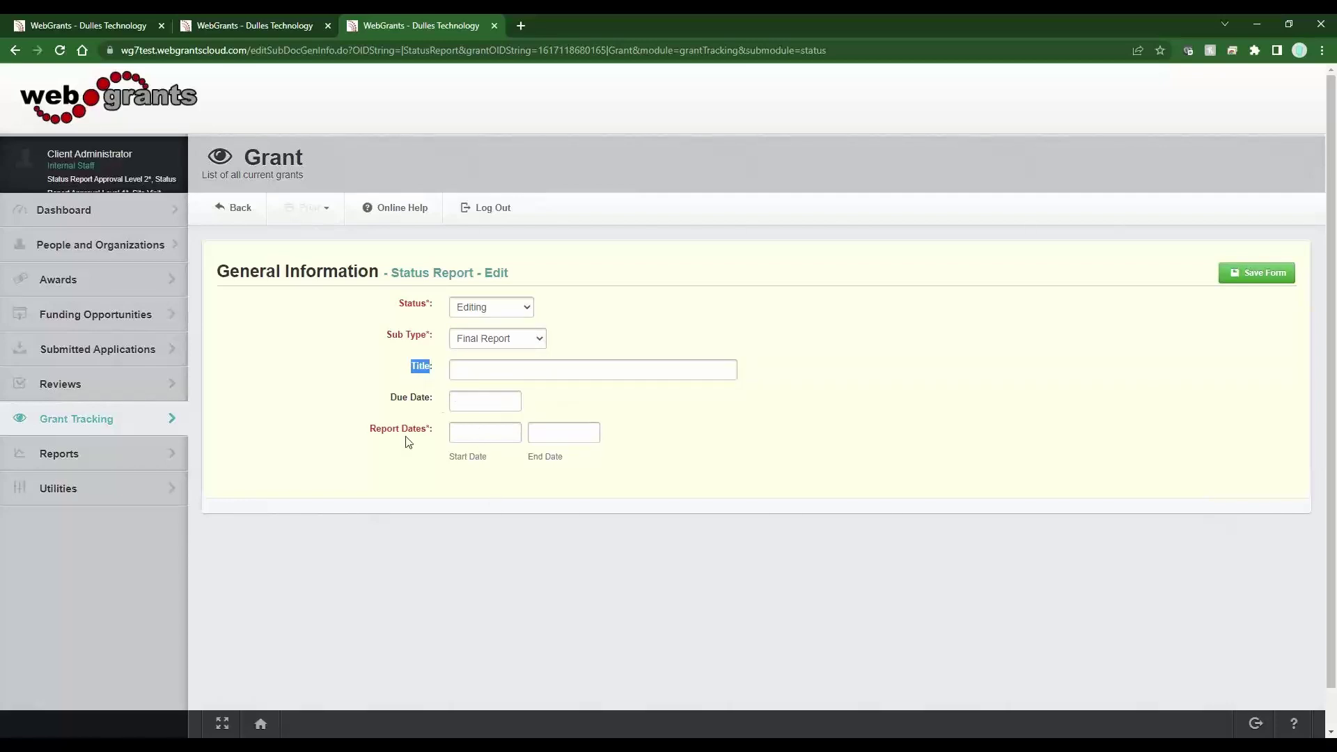
pyautogui.click(466, 371)
pyautogui.write('Scheduled')
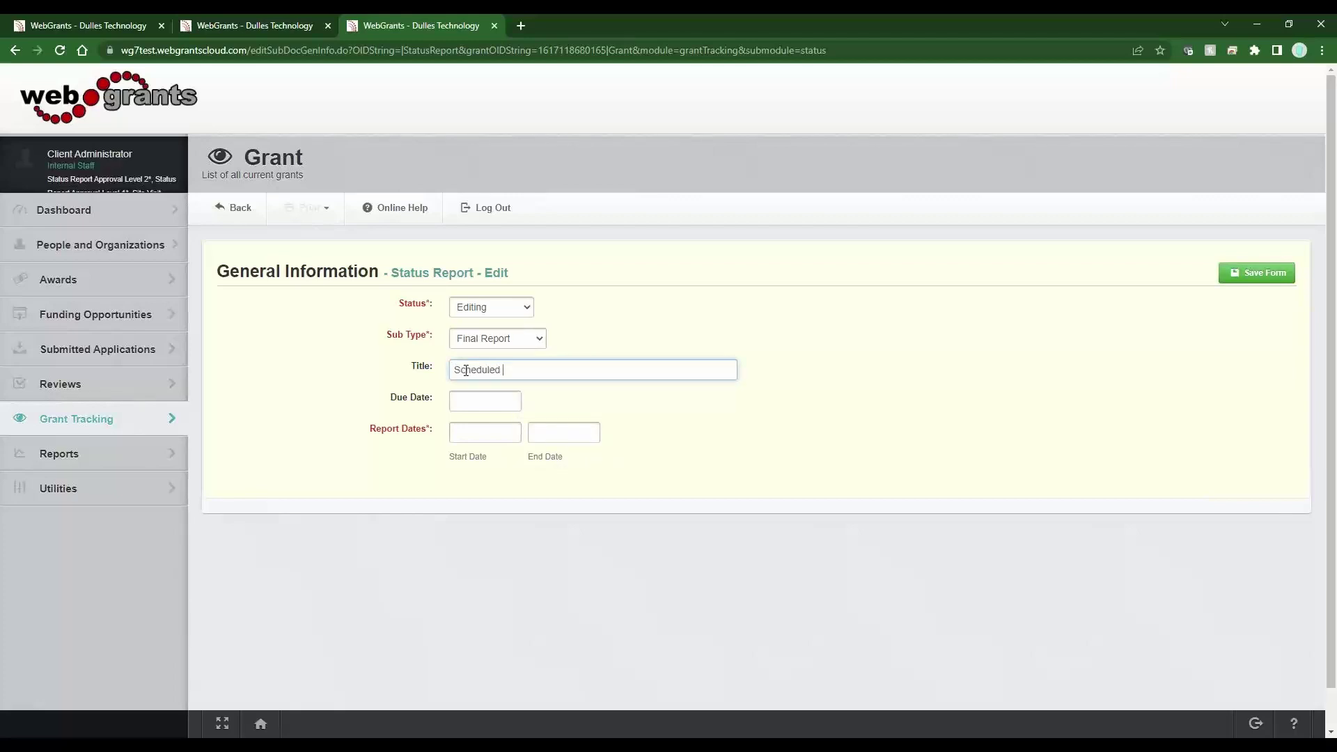
pyautogui.write(' individually')
# Step: Set the due date to 07/07/2023 and the report dates to 01/01/2023 through 06/30/2023, and save the status report
pyautogui.moveTo(554, 369); pyautogui.dragTo(380, 406)
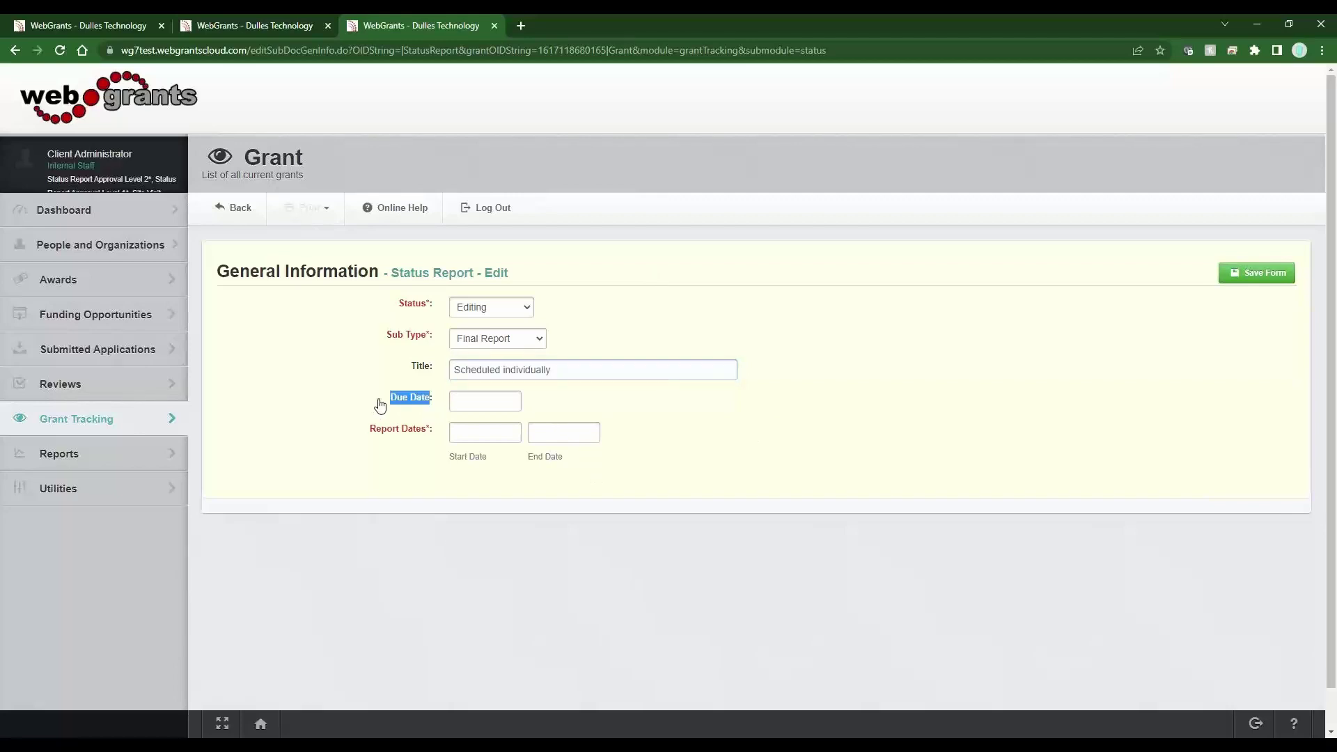
pyautogui.click(495, 405)
pyautogui.click(593, 426)
pyautogui.click(592, 426)
pyautogui.click(592, 426)
pyautogui.click(593, 426)
pyautogui.click(592, 426)
pyautogui.click(571, 484)
pyautogui.click(1265, 273)
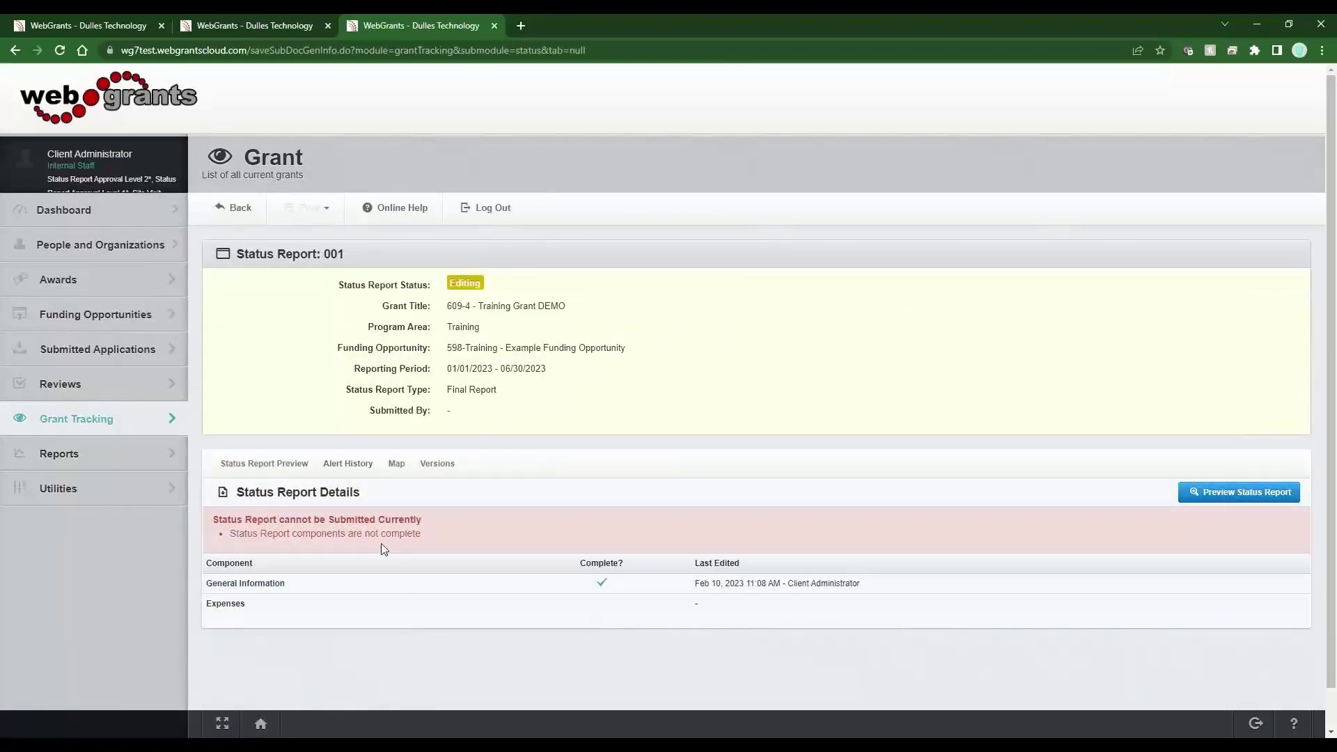
# Step: Return to the grant's Status Reports list and check the new report and the related funding opportunity
pyautogui.click(234, 217)
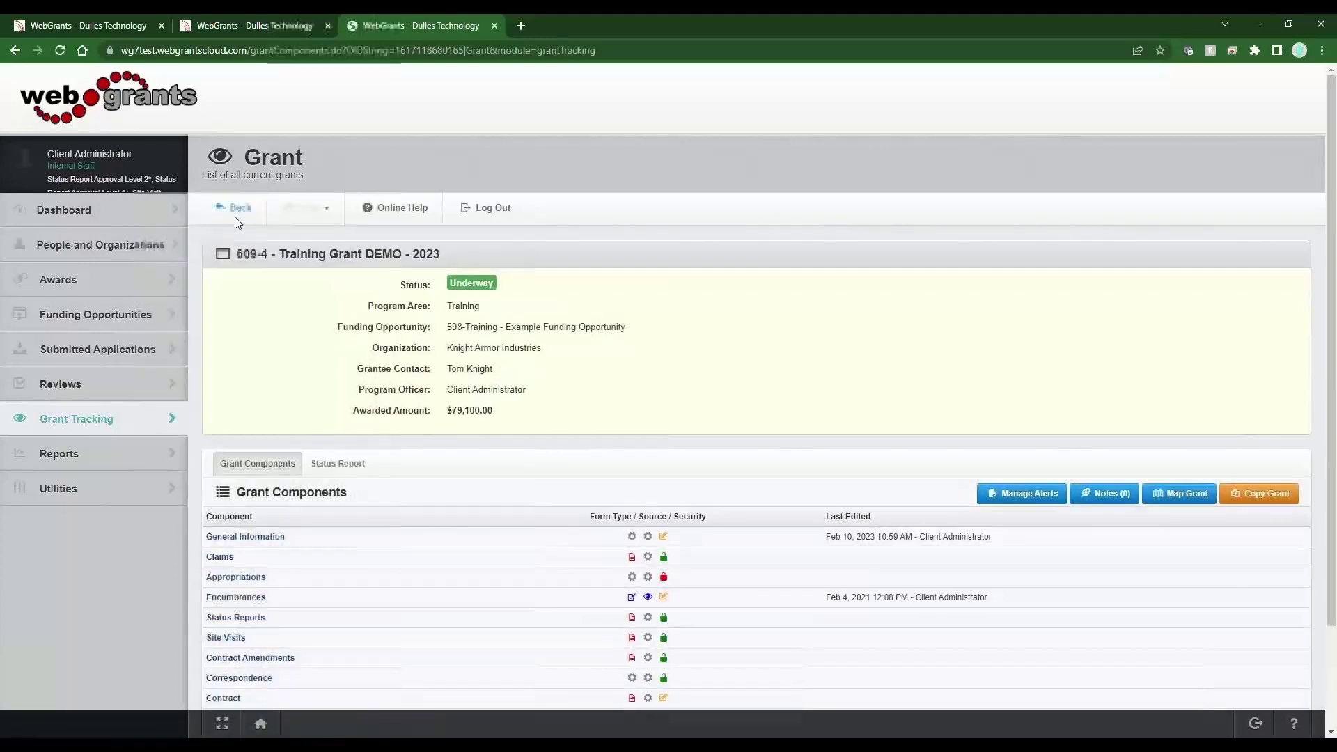
pyautogui.click(273, 624)
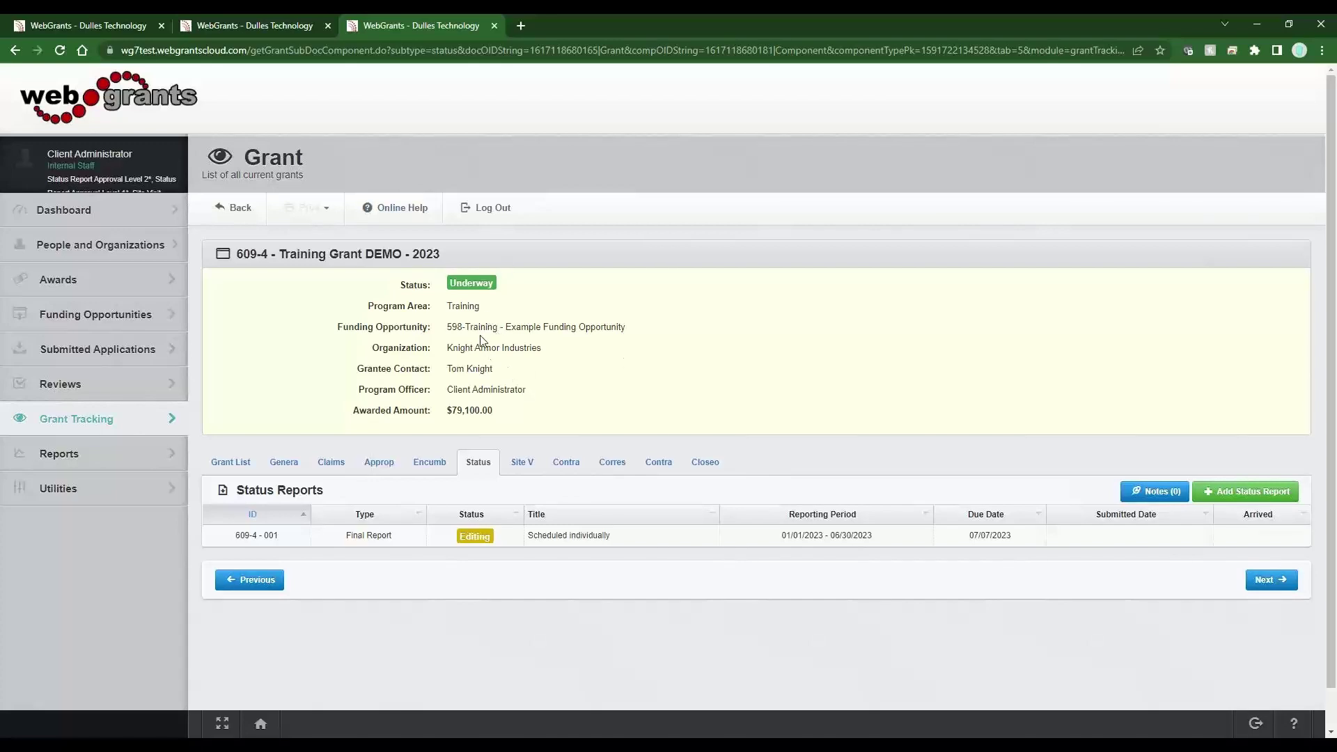
pyautogui.moveTo(465, 327); pyautogui.dragTo(445, 326)
# Step: Open the Training program area's Quarterly Report script in the Bulk Document Creator utility
pyautogui.click(106, 22)
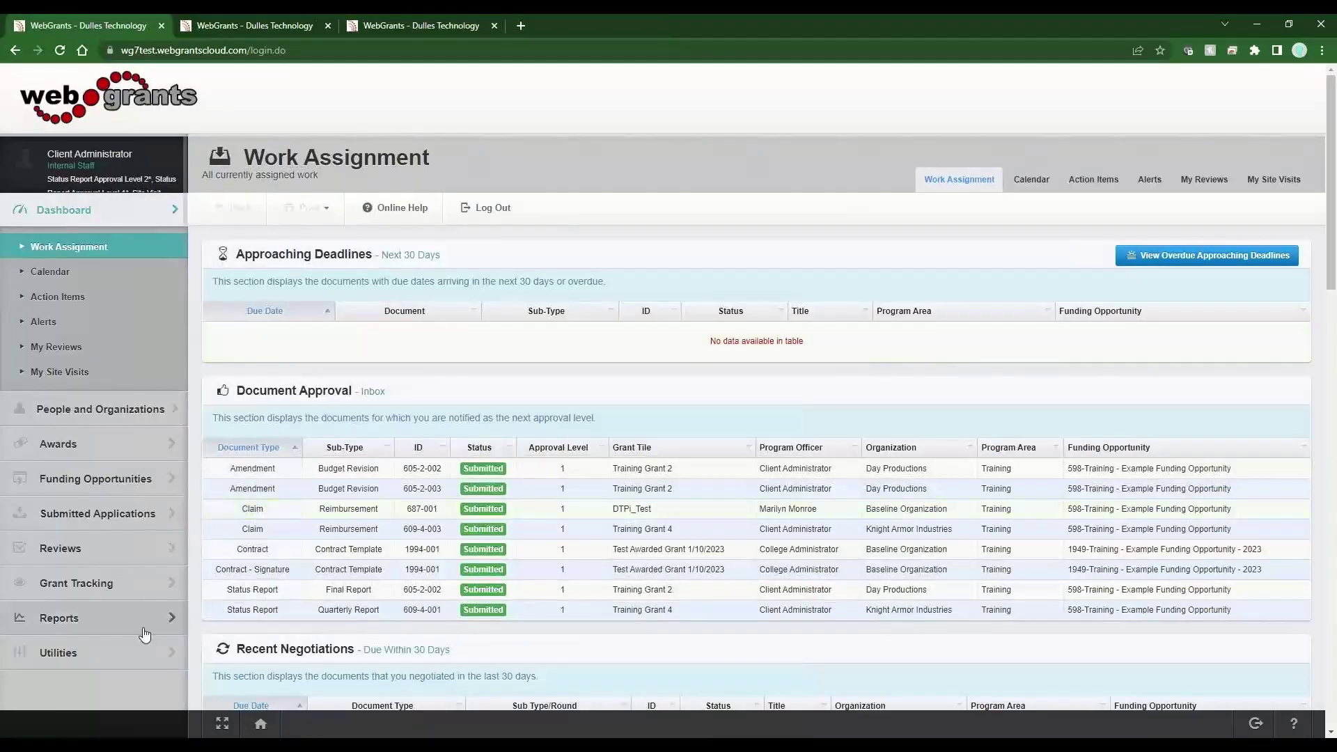
pyautogui.click(114, 663)
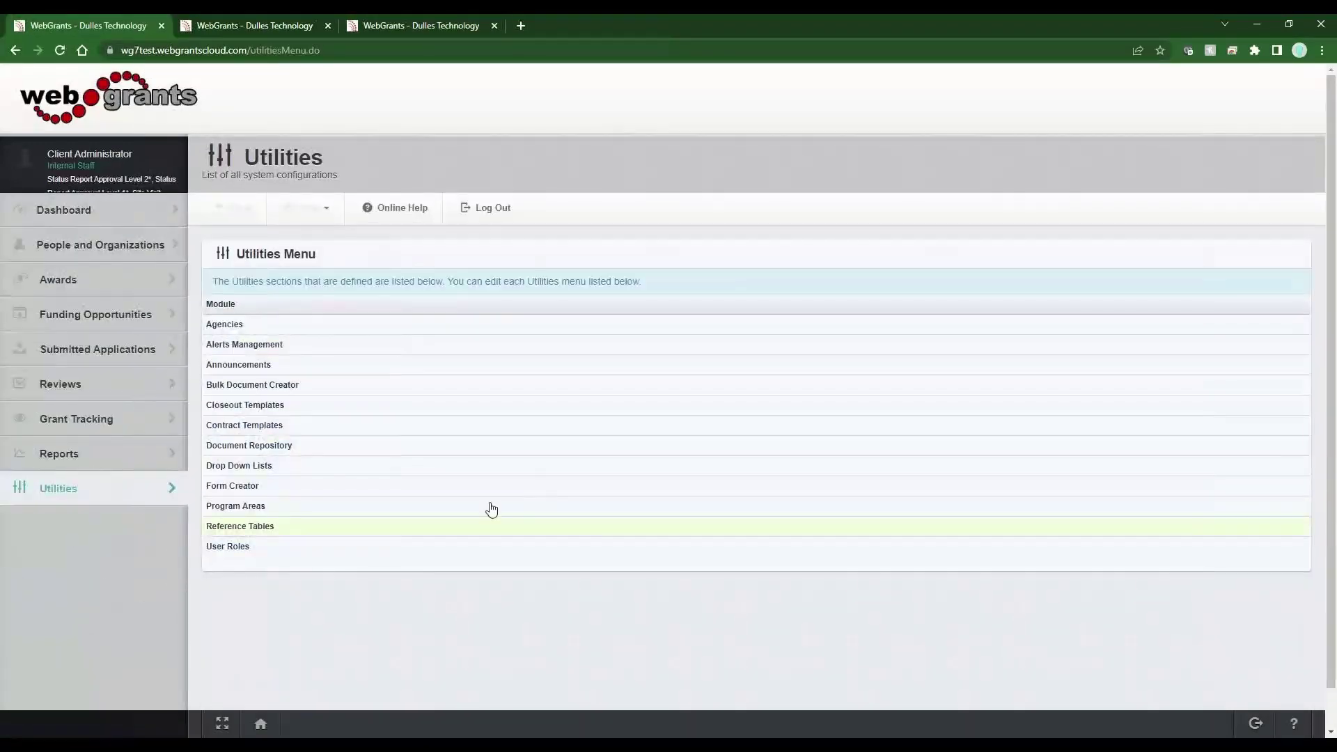
pyautogui.click(245, 387)
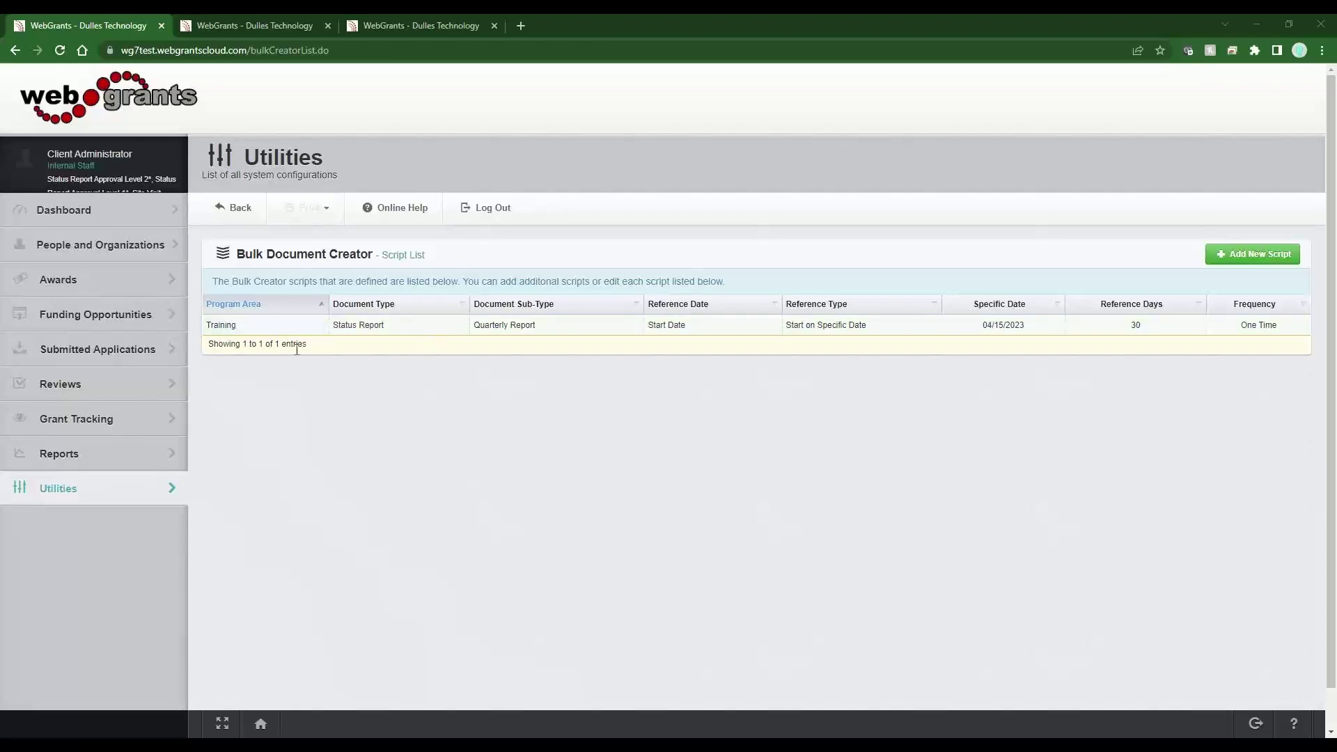
pyautogui.moveTo(238, 328); pyautogui.dragTo(353, 415)
pyautogui.click(359, 416)
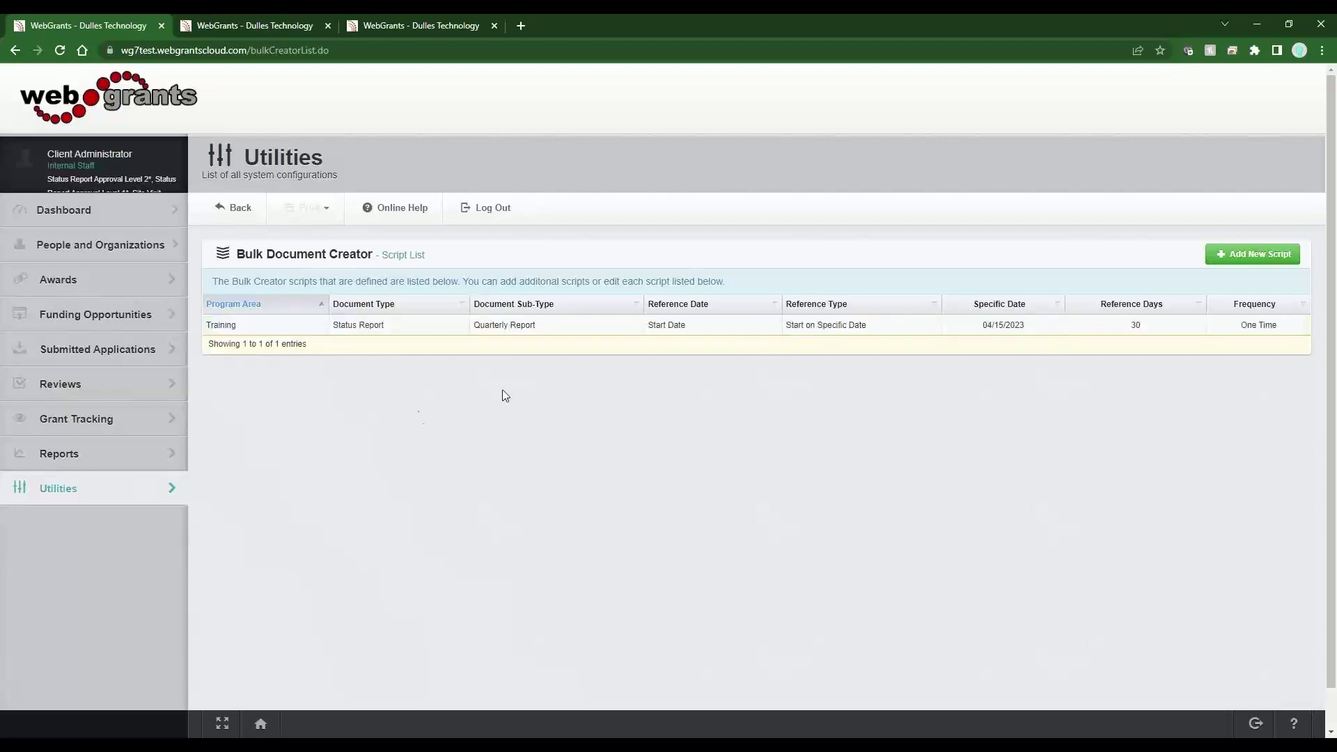
pyautogui.click(529, 332)
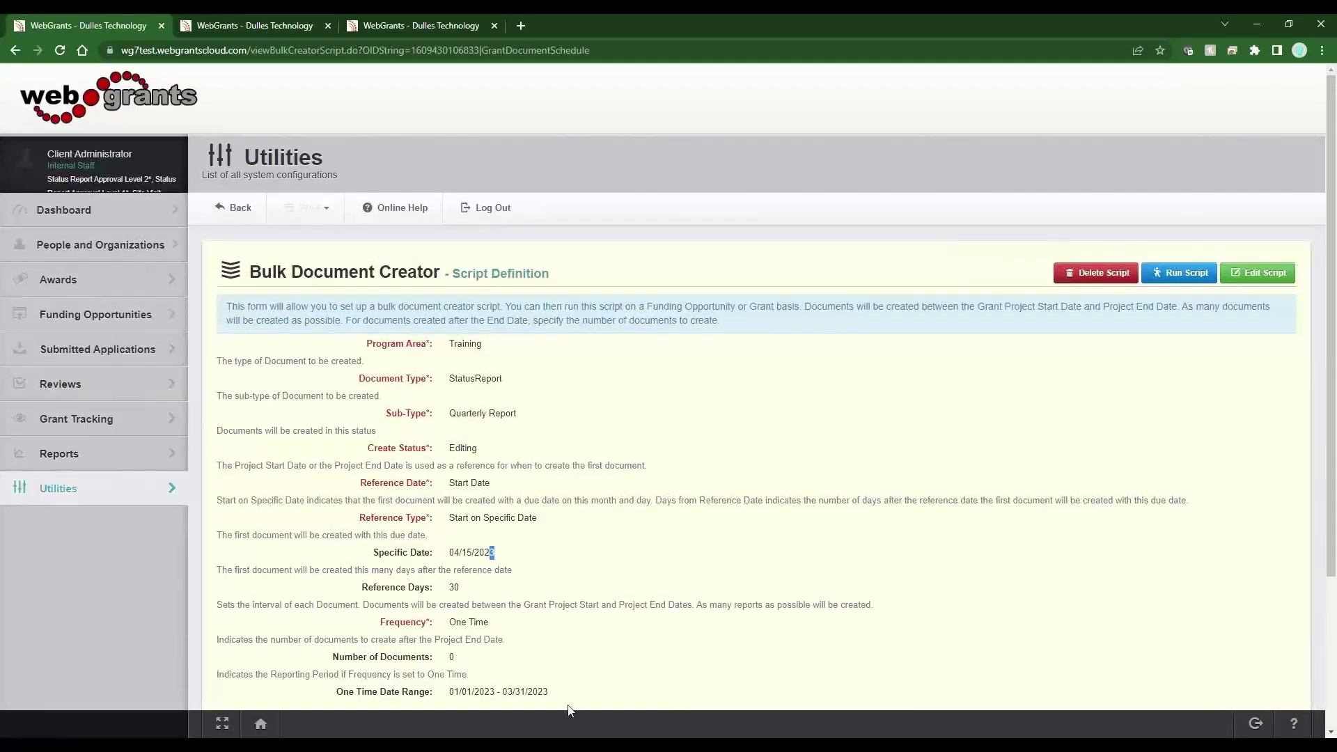
# Step: Examine the script definition's sub-type, create status, reference date, reference type, specific date, reference days and one-time date range
pyautogui.moveTo(561, 695); pyautogui.dragTo(543, 689)
pyautogui.moveTo(487, 345); pyautogui.dragTo(386, 415)
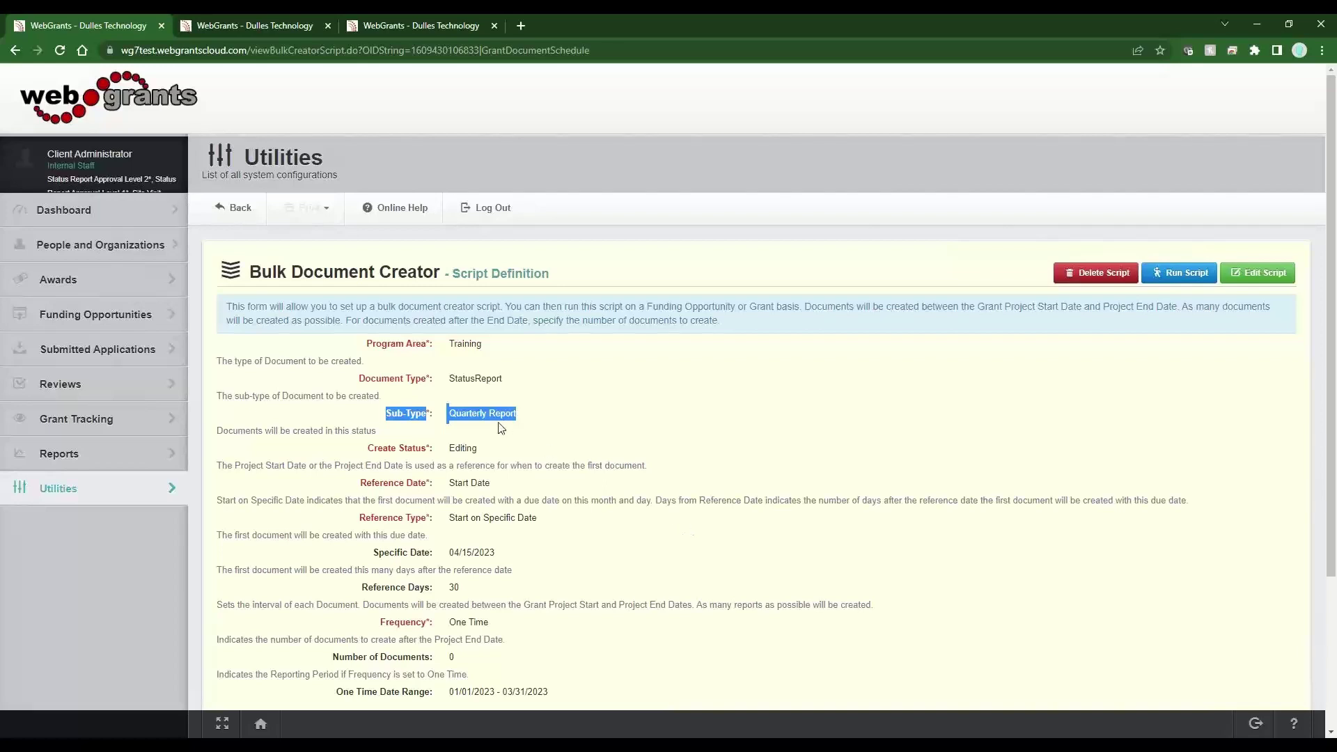
pyautogui.click(550, 417)
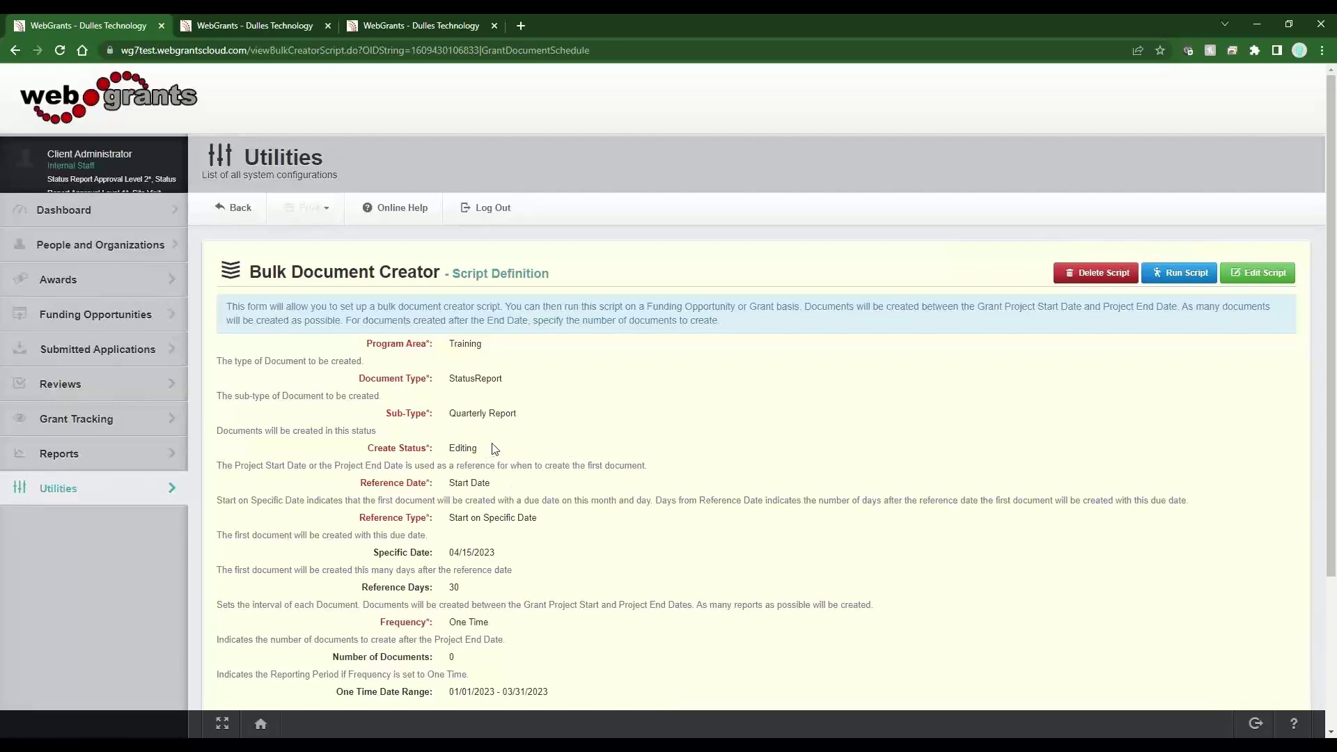
pyautogui.moveTo(479, 449); pyautogui.dragTo(451, 448)
pyautogui.moveTo(427, 484); pyautogui.dragTo(372, 485)
pyautogui.moveTo(427, 519); pyautogui.dragTo(357, 522)
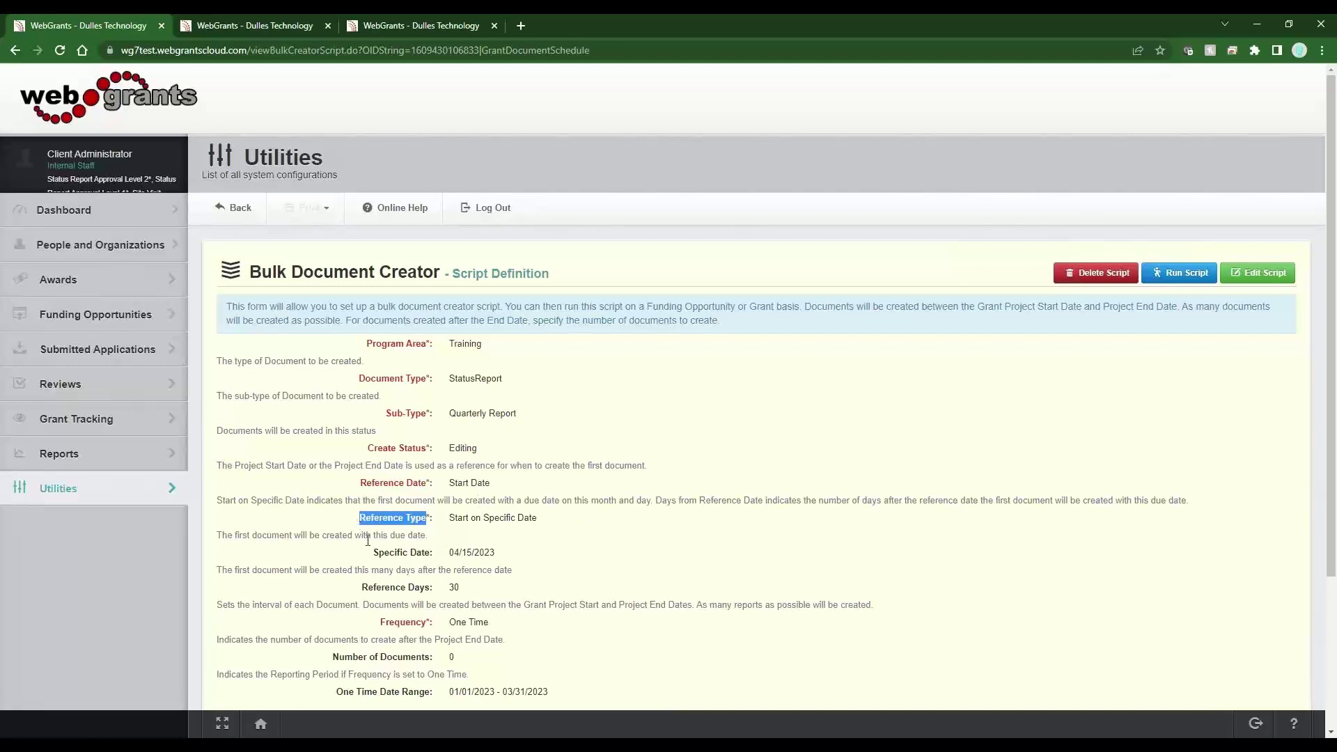
pyautogui.moveTo(467, 594); pyautogui.dragTo(433, 596)
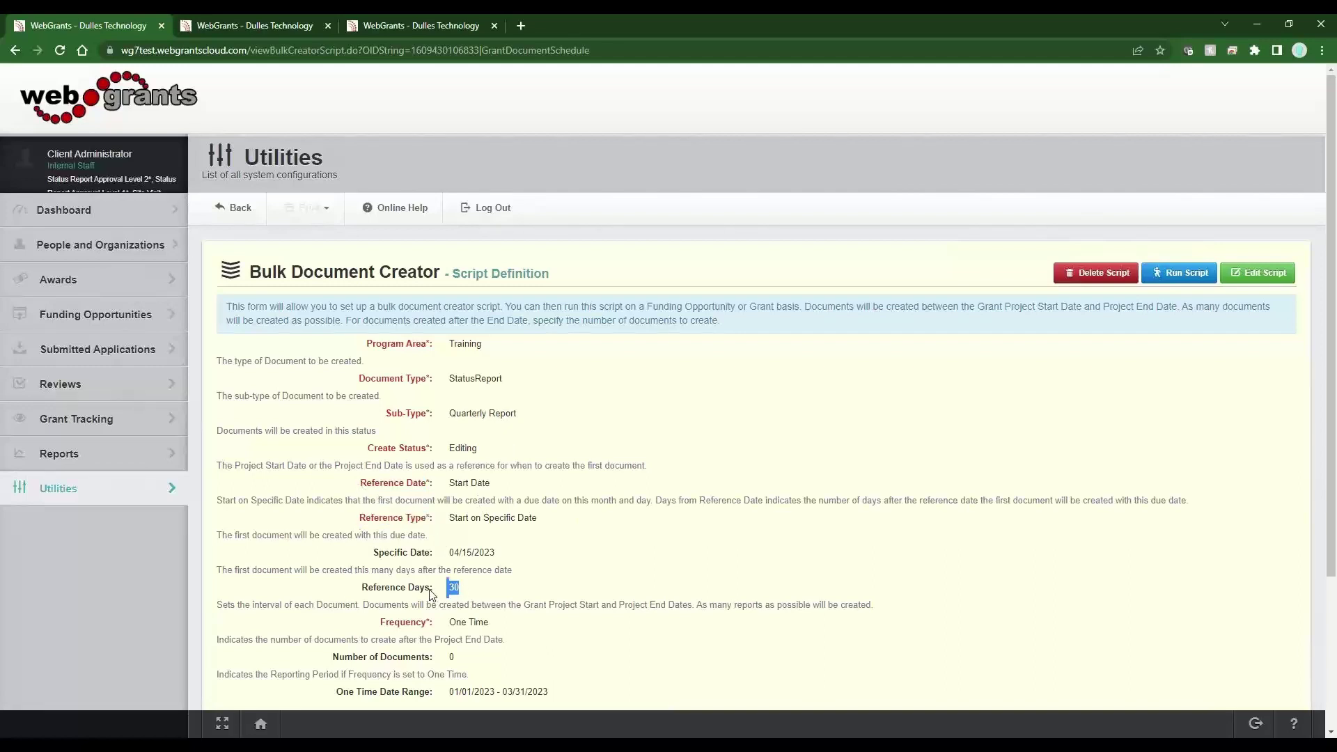
pyautogui.moveTo(503, 557); pyautogui.dragTo(444, 555)
pyautogui.moveTo(360, 483); pyautogui.dragTo(492, 597)
pyautogui.click(492, 597)
pyautogui.moveTo(546, 518); pyautogui.dragTo(452, 521)
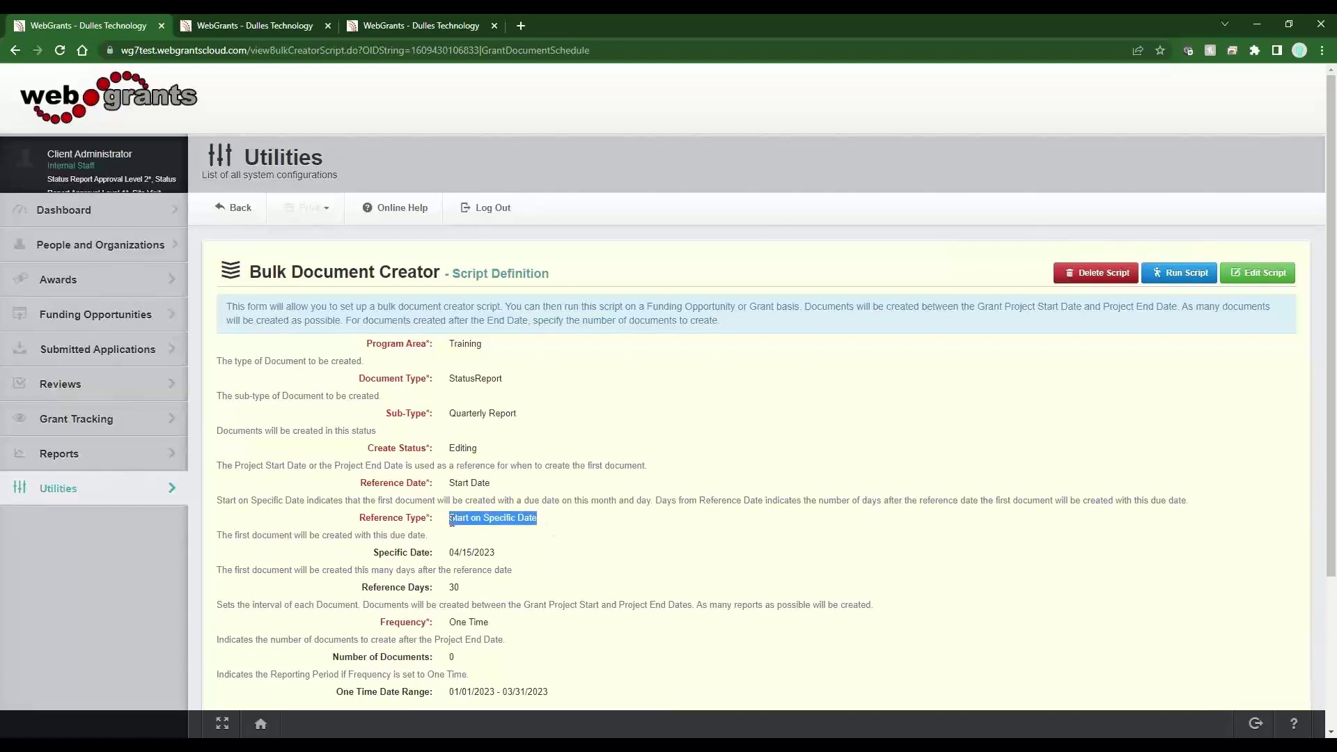
pyautogui.moveTo(509, 553); pyautogui.dragTo(448, 554)
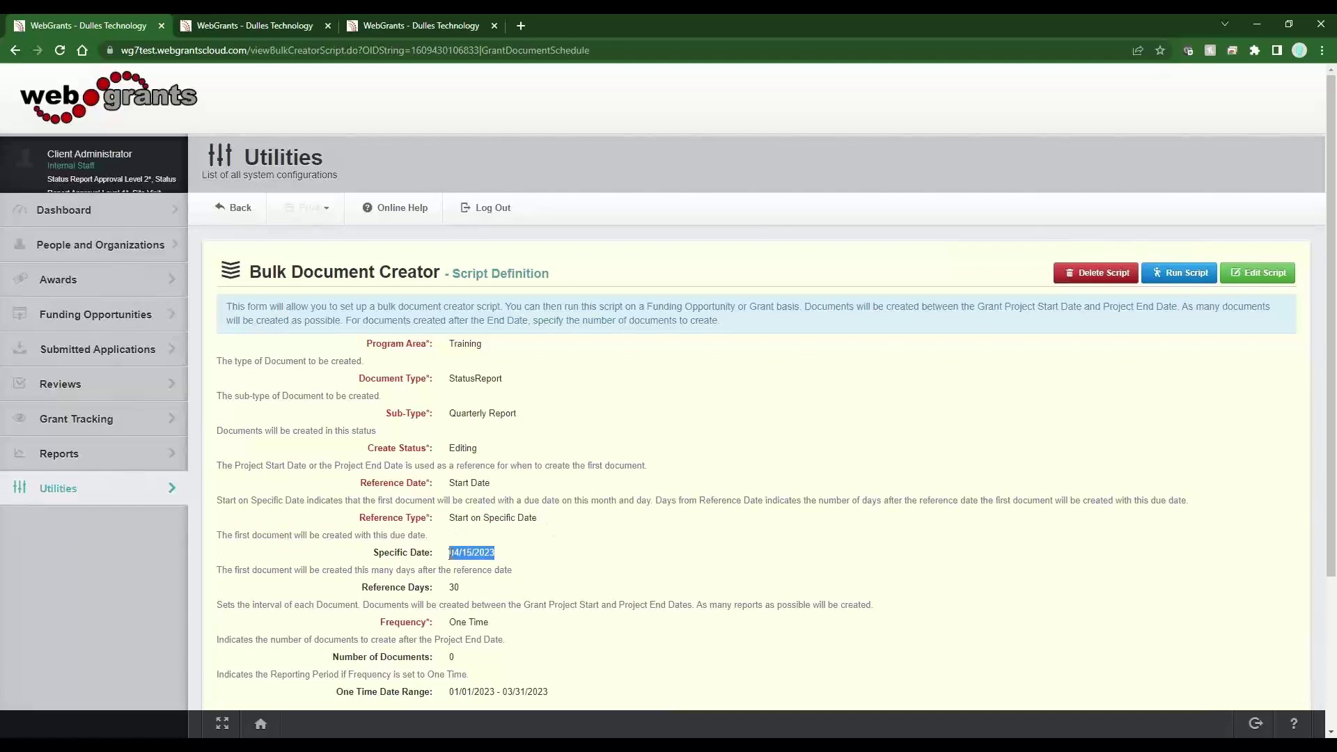
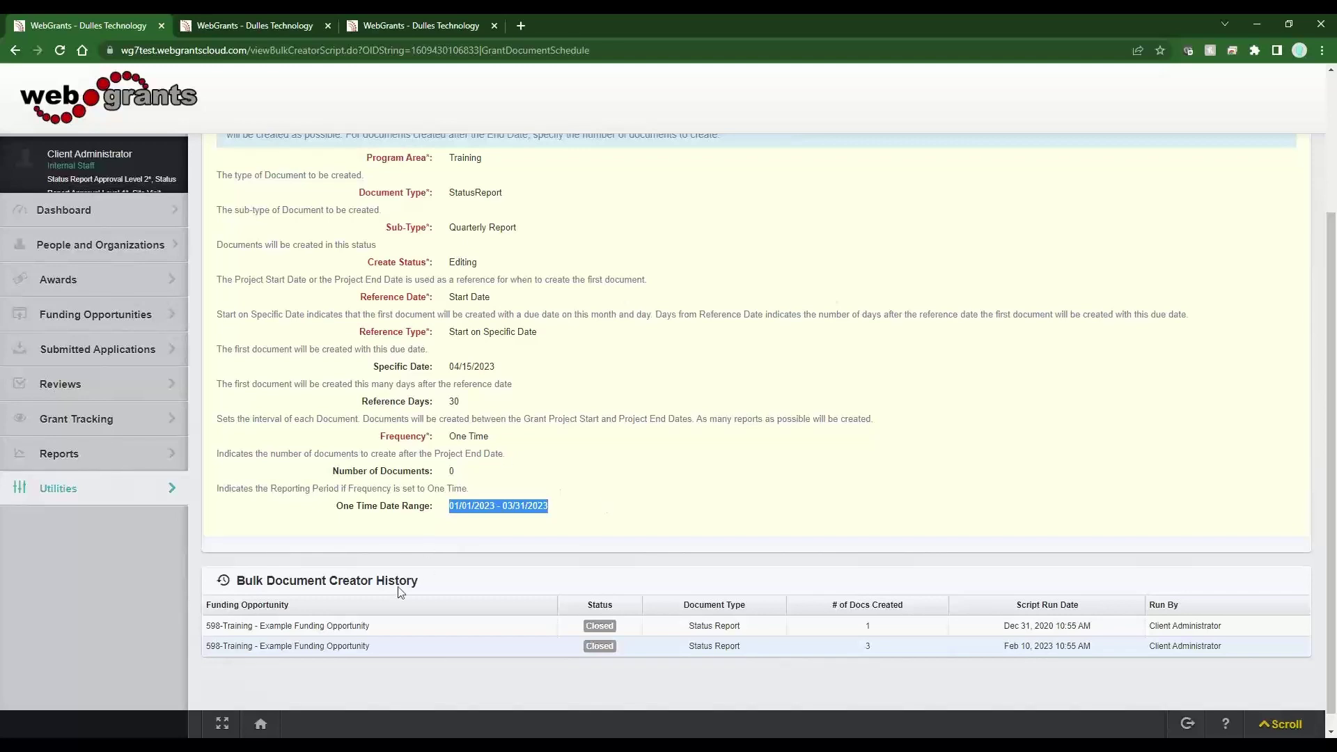
# Step: Examine the Bulk Document Creator History and the script's reference type and specific date
pyautogui.moveTo(375, 580); pyautogui.dragTo(430, 585)
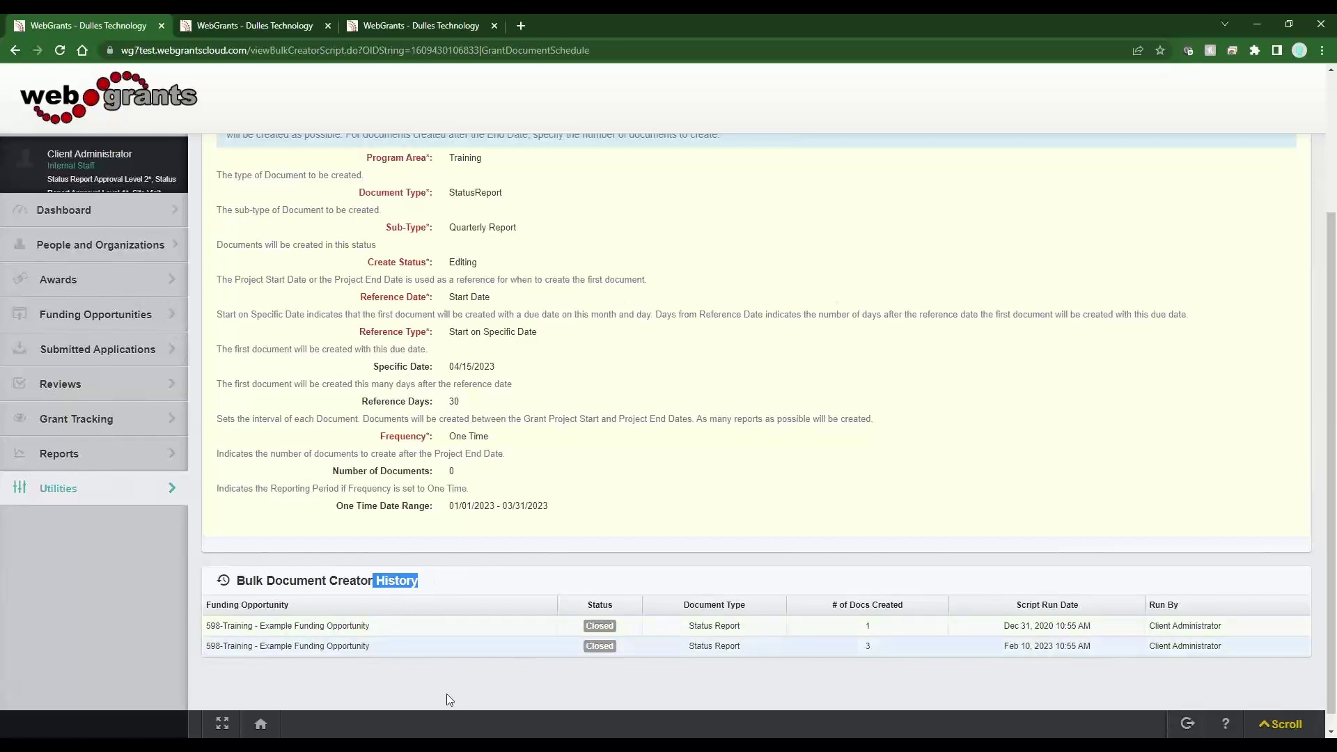
pyautogui.moveTo(210, 626); pyautogui.dragTo(276, 671)
pyautogui.click(277, 670)
pyautogui.moveTo(216, 626); pyautogui.dragTo(287, 678)
pyautogui.click(290, 673)
pyautogui.moveTo(493, 368); pyautogui.dragTo(449, 368)
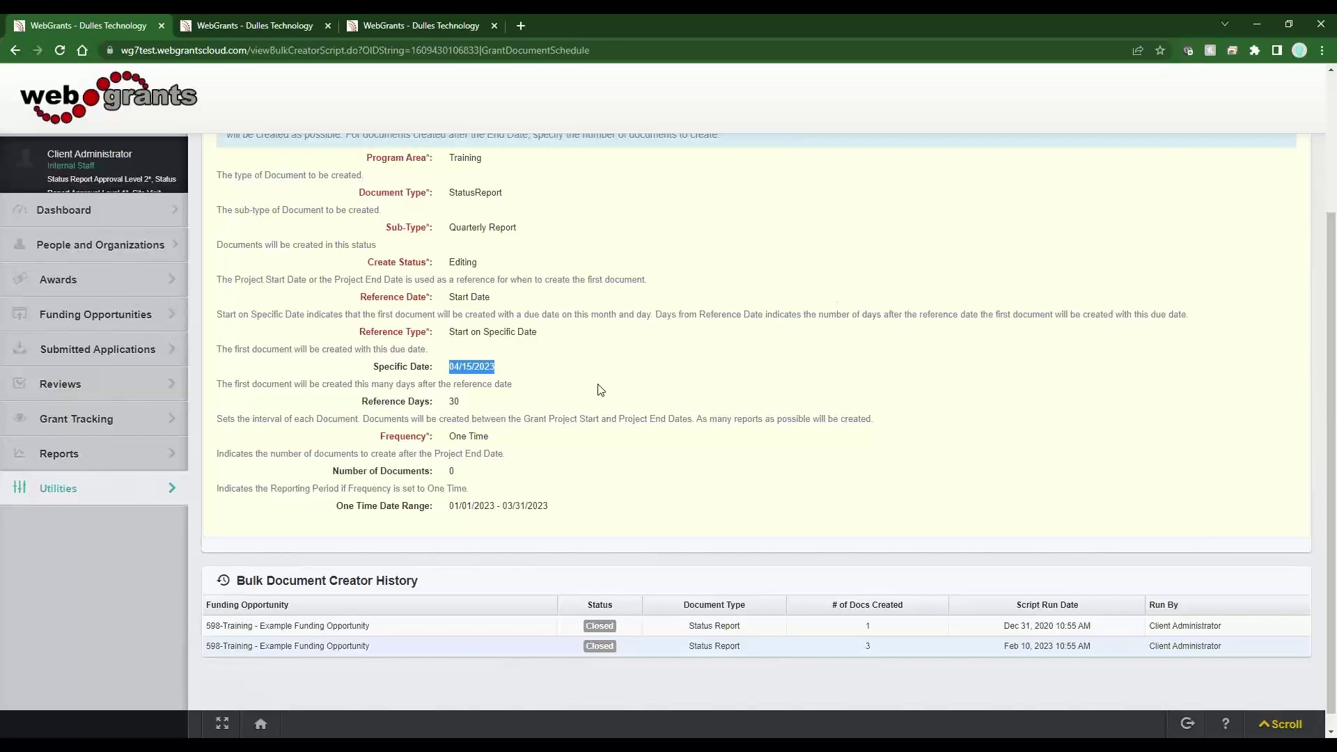
pyautogui.moveTo(514, 333); pyautogui.dragTo(450, 330)
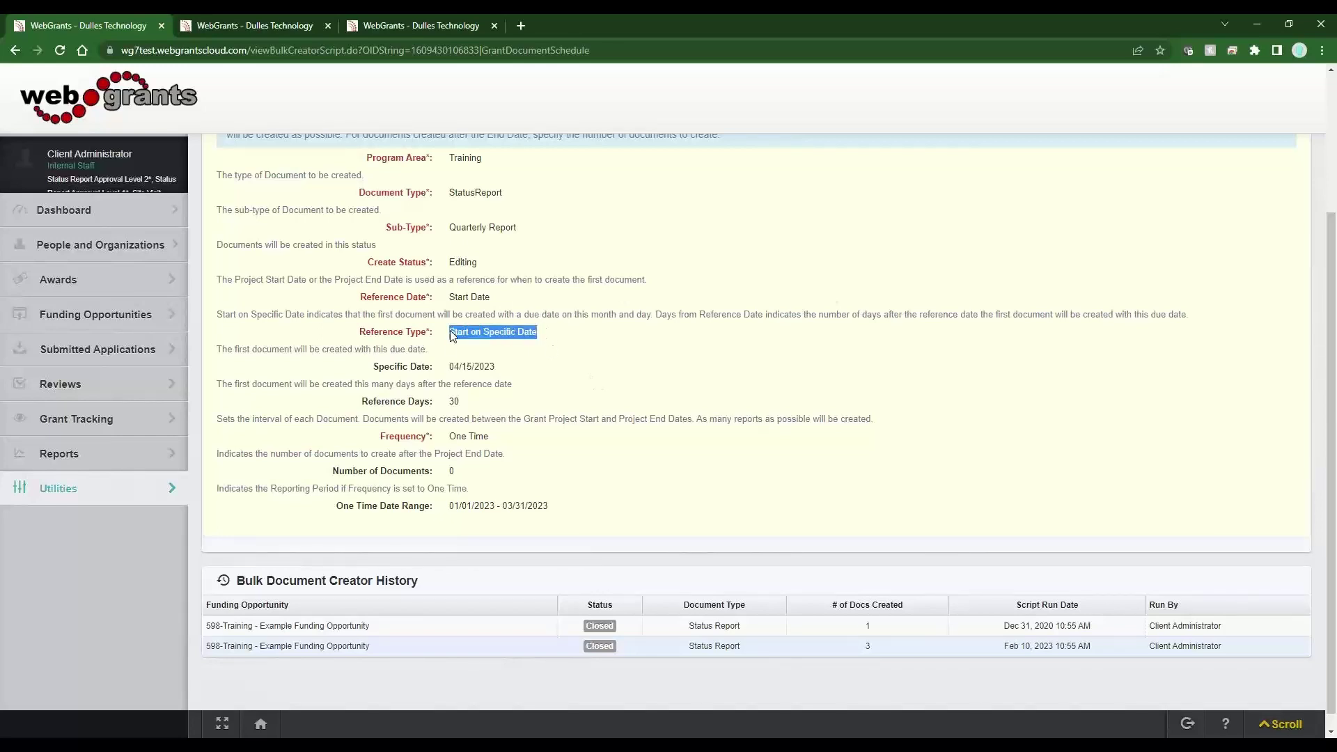
pyautogui.moveTo(496, 368); pyautogui.dragTo(450, 367)
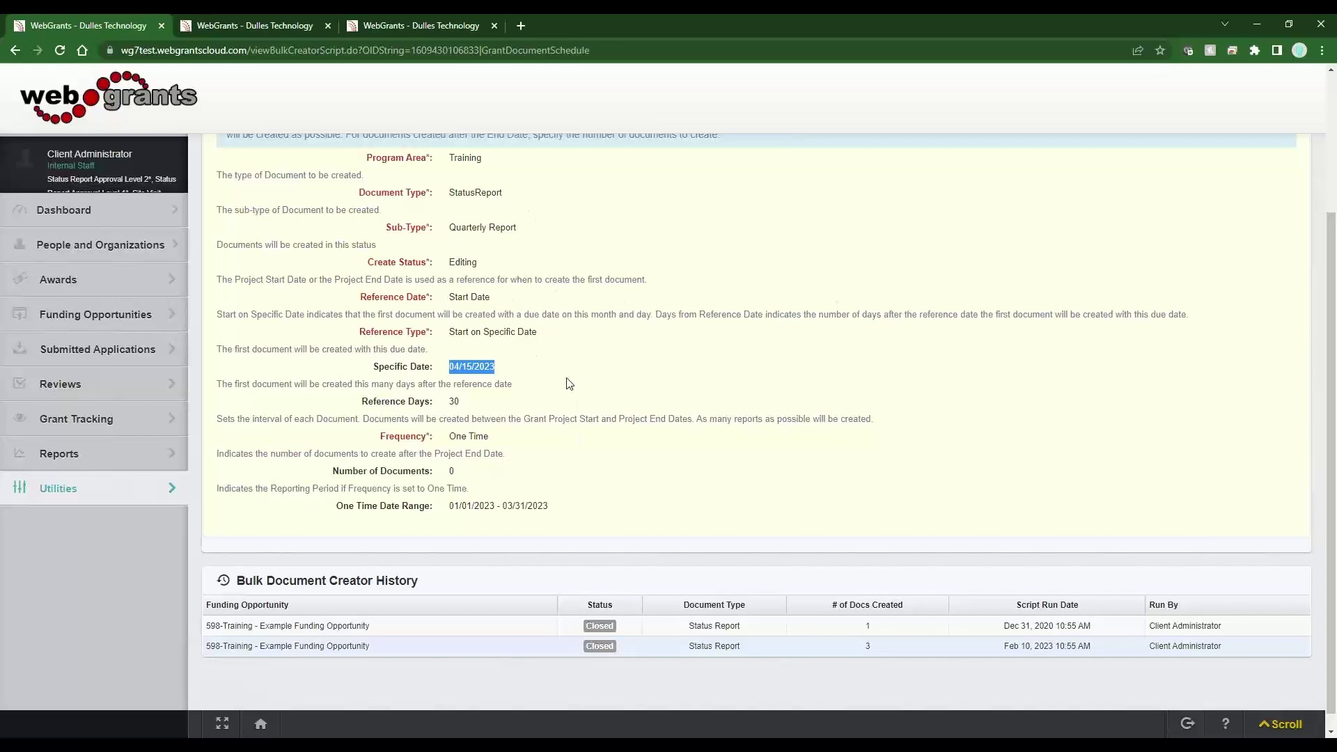
pyautogui.scroll(3, 569, 384)
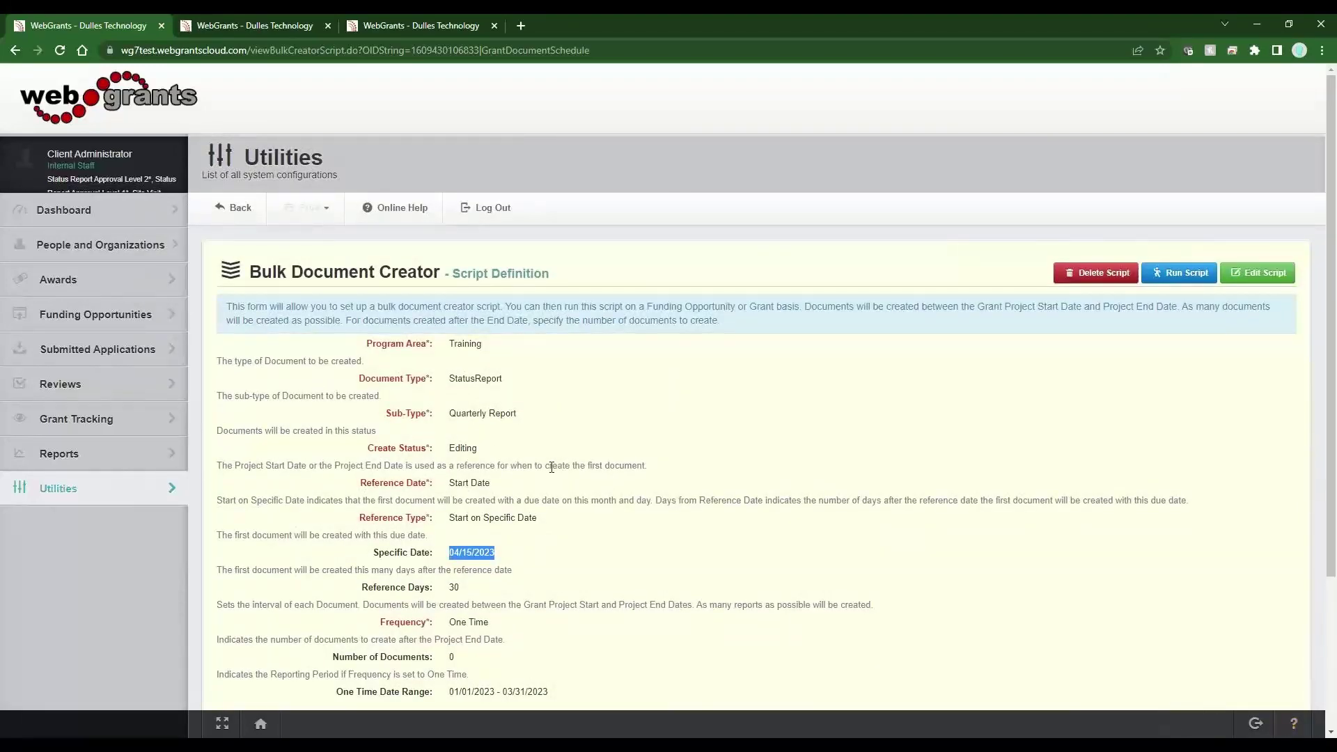
# Step: Return to the script list and add a new script for the TRAIN - Training program area with the Quarterly Report sub-type
pyautogui.click(237, 208)
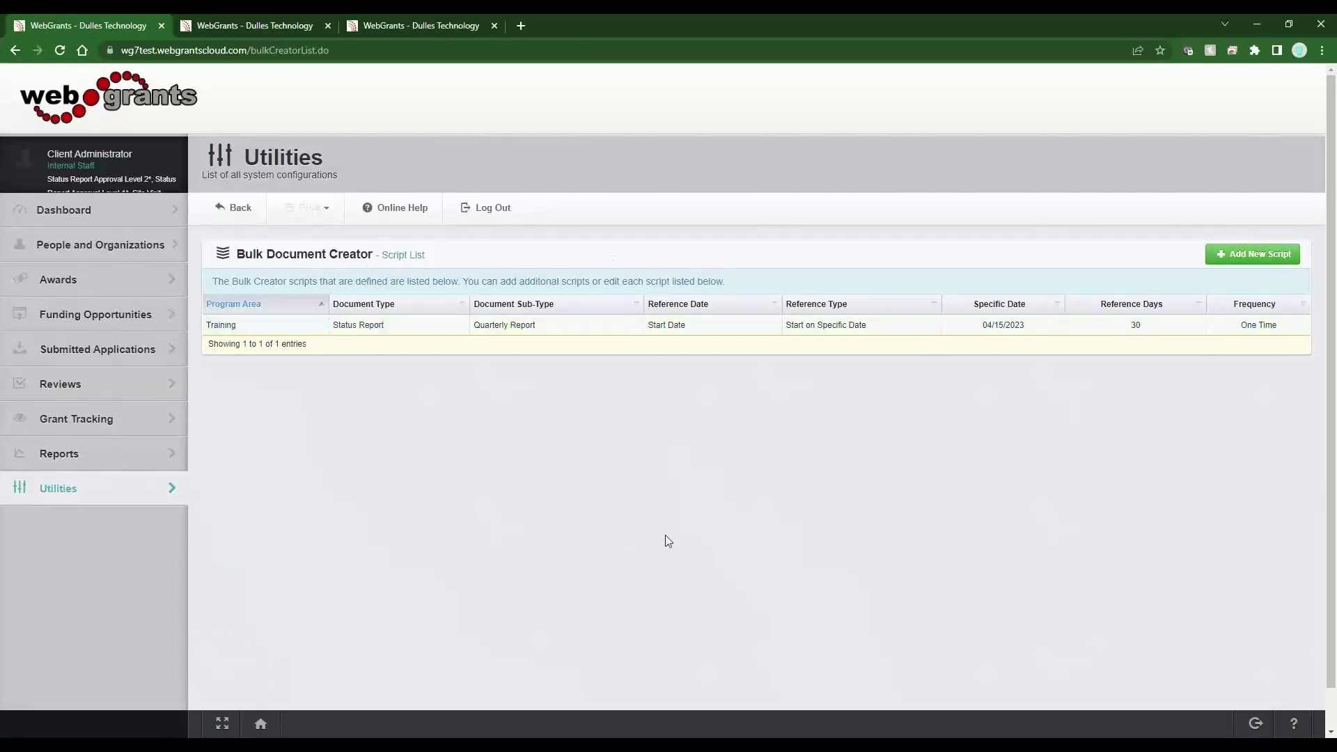
pyautogui.moveTo(978, 333); pyautogui.dragTo(1020, 388)
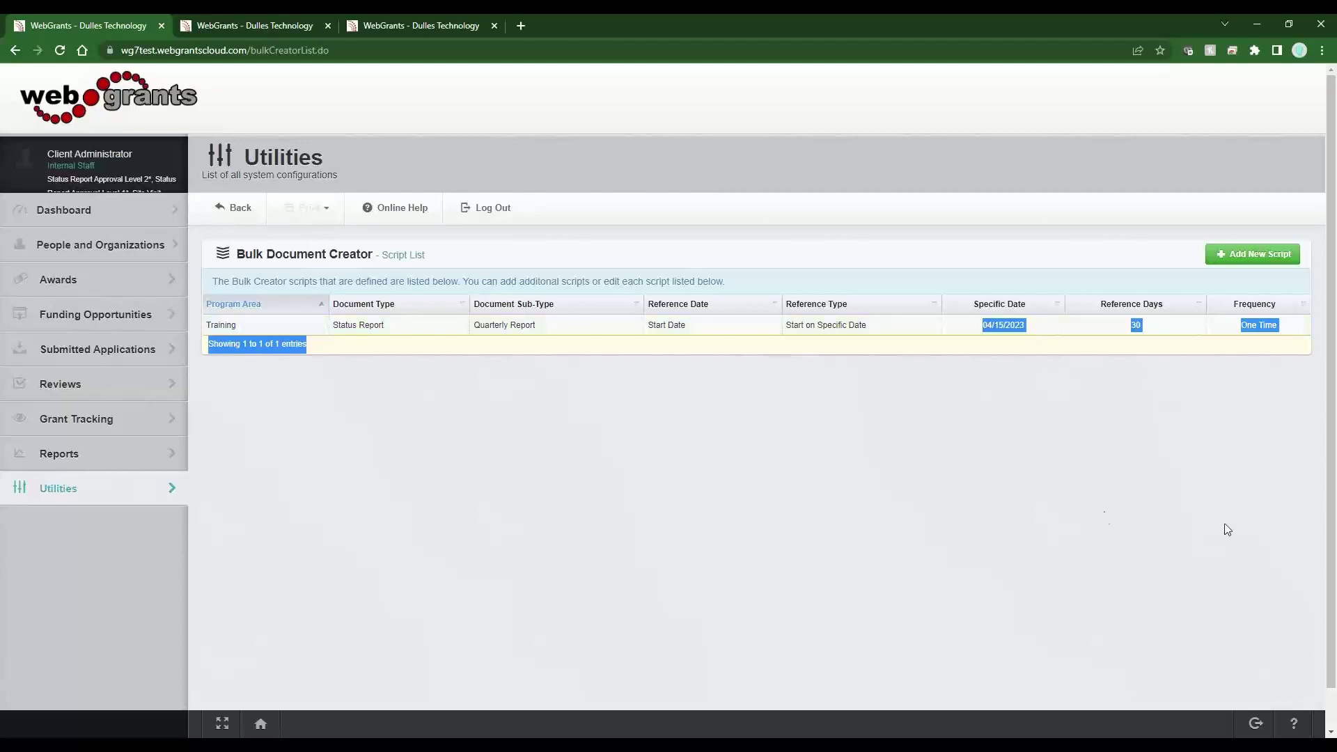
pyautogui.click(1256, 254)
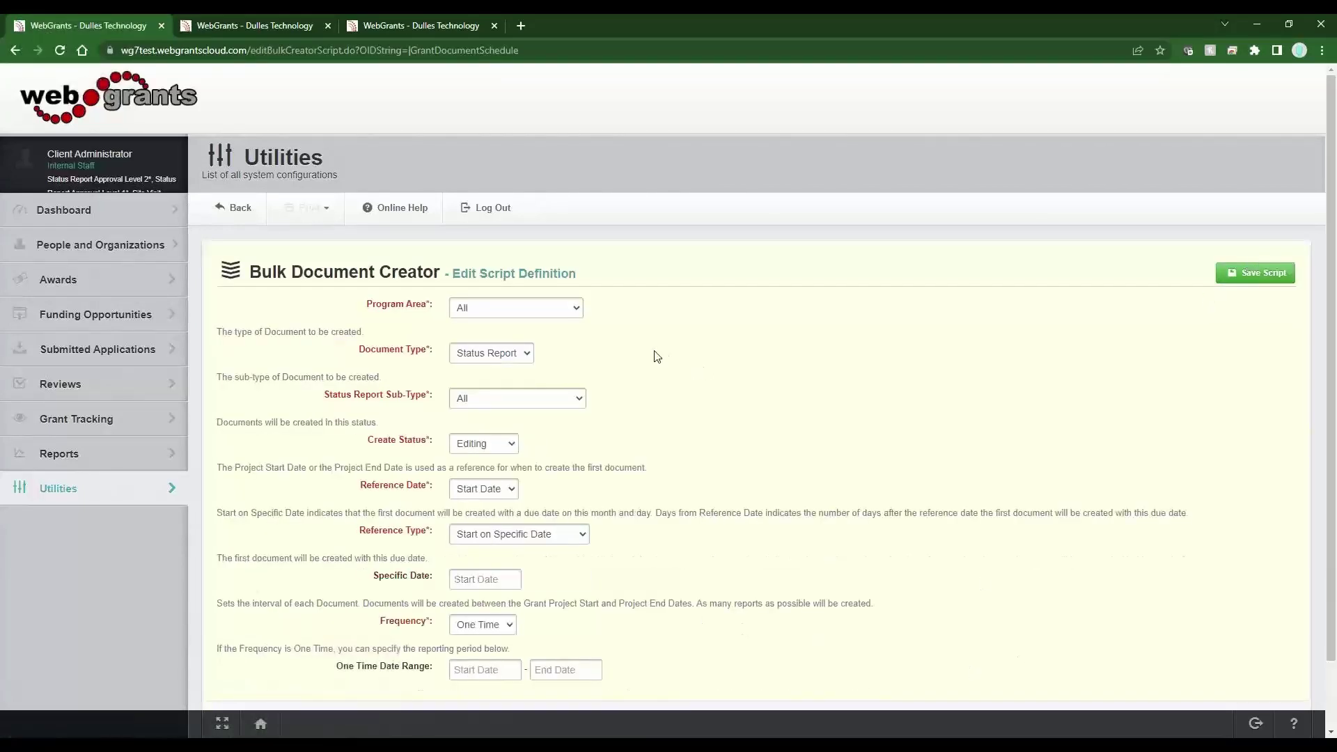
pyautogui.click(568, 318)
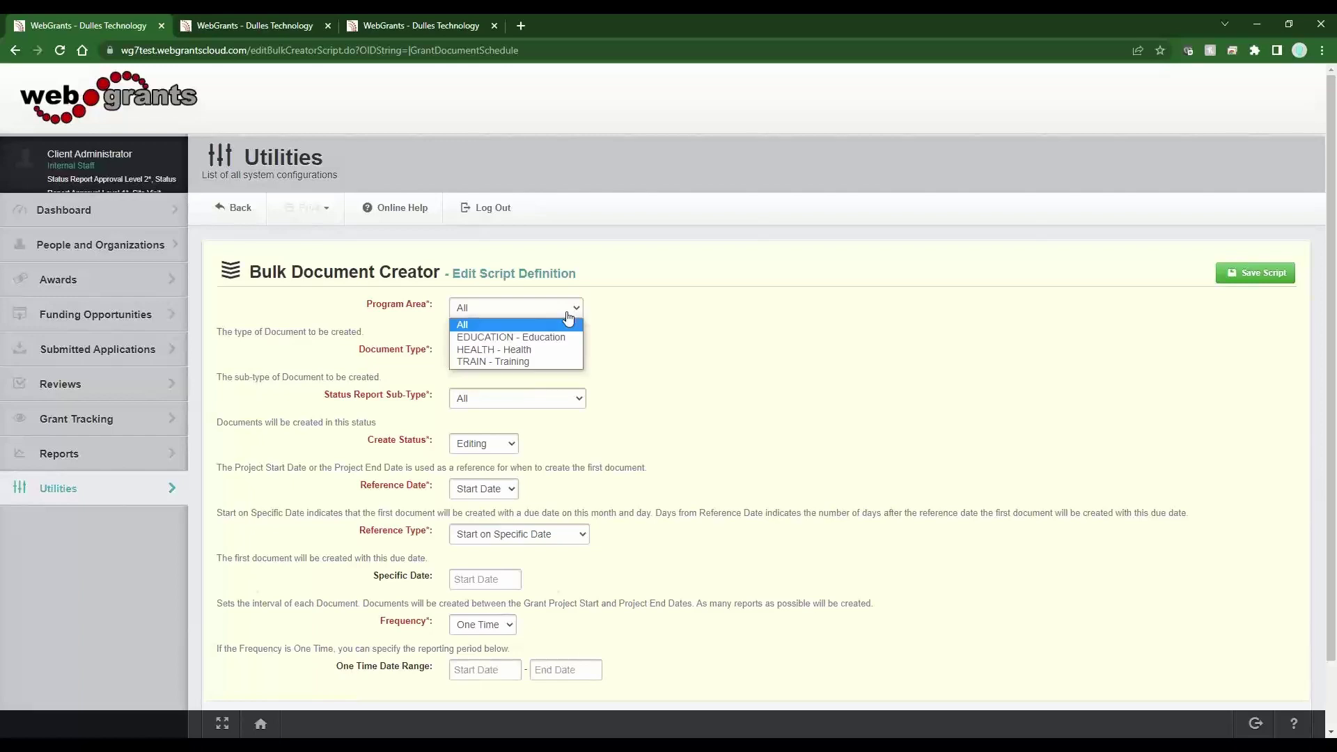
pyautogui.click(520, 365)
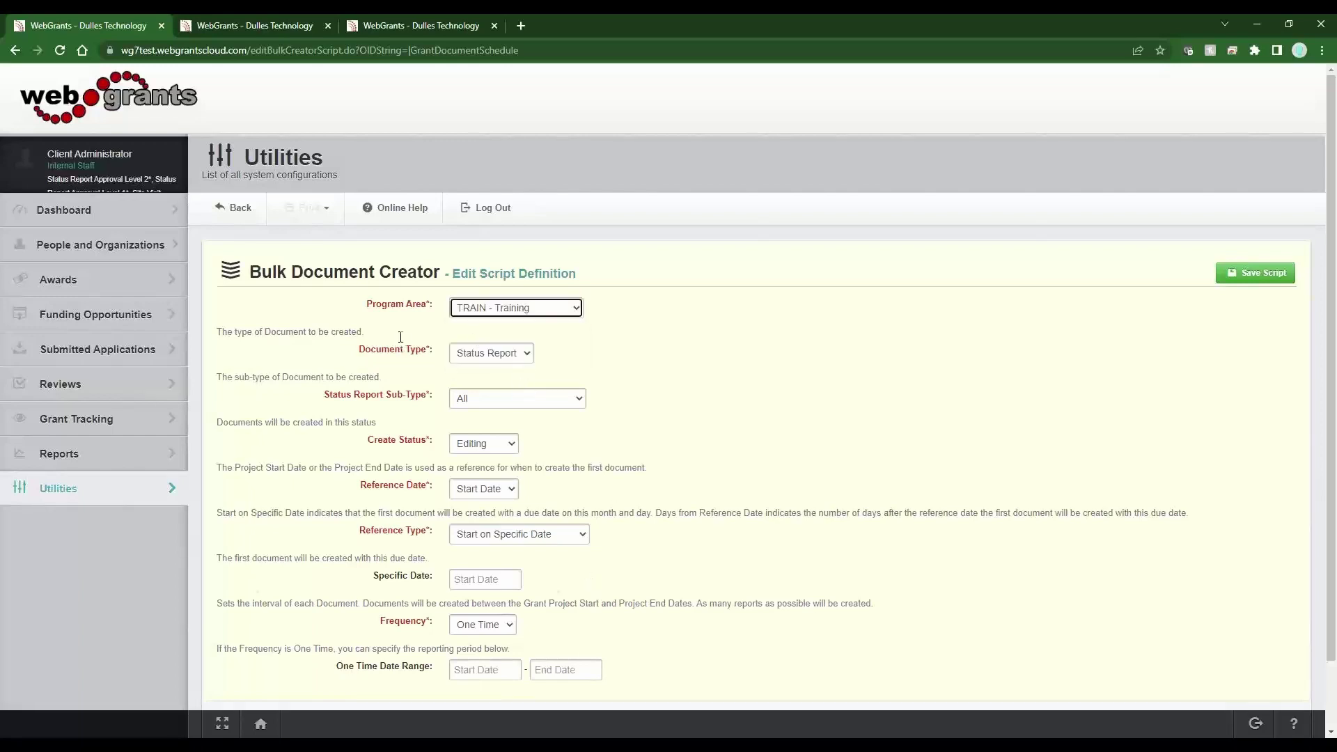
pyautogui.click(512, 402)
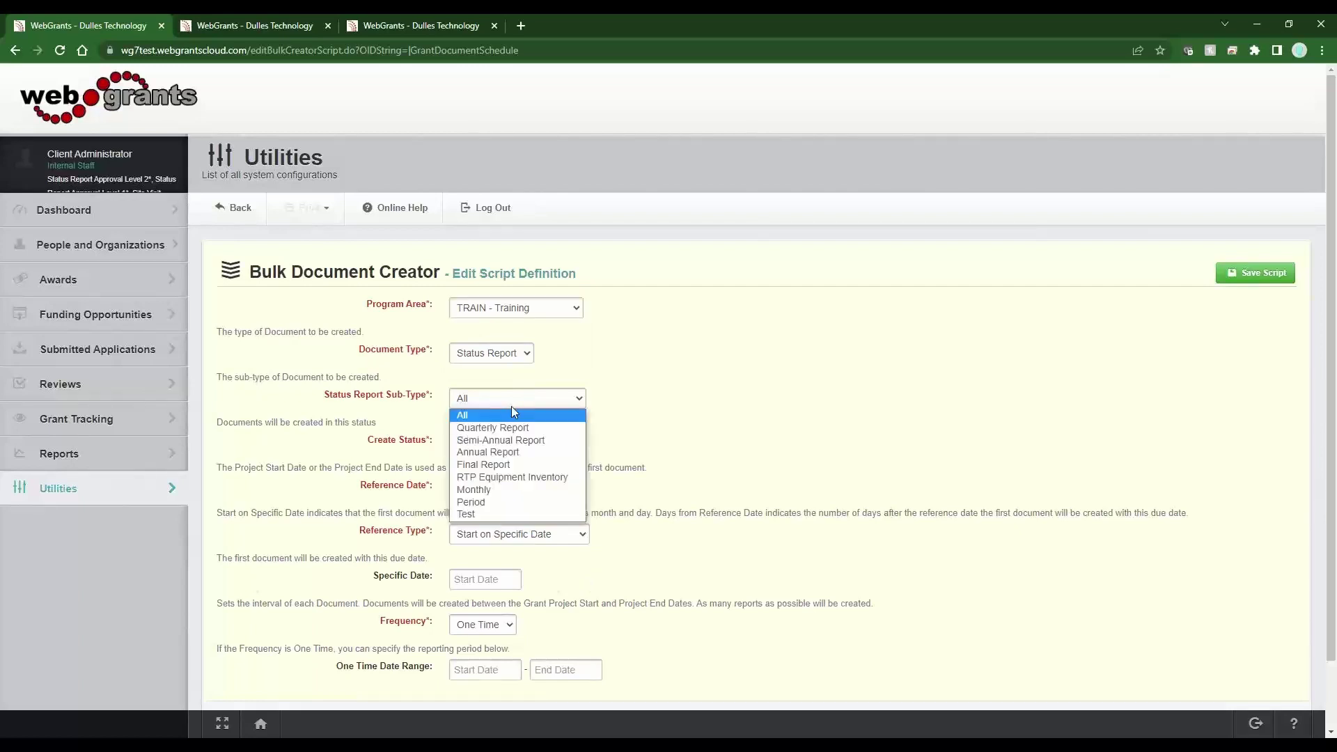
pyautogui.click(510, 427)
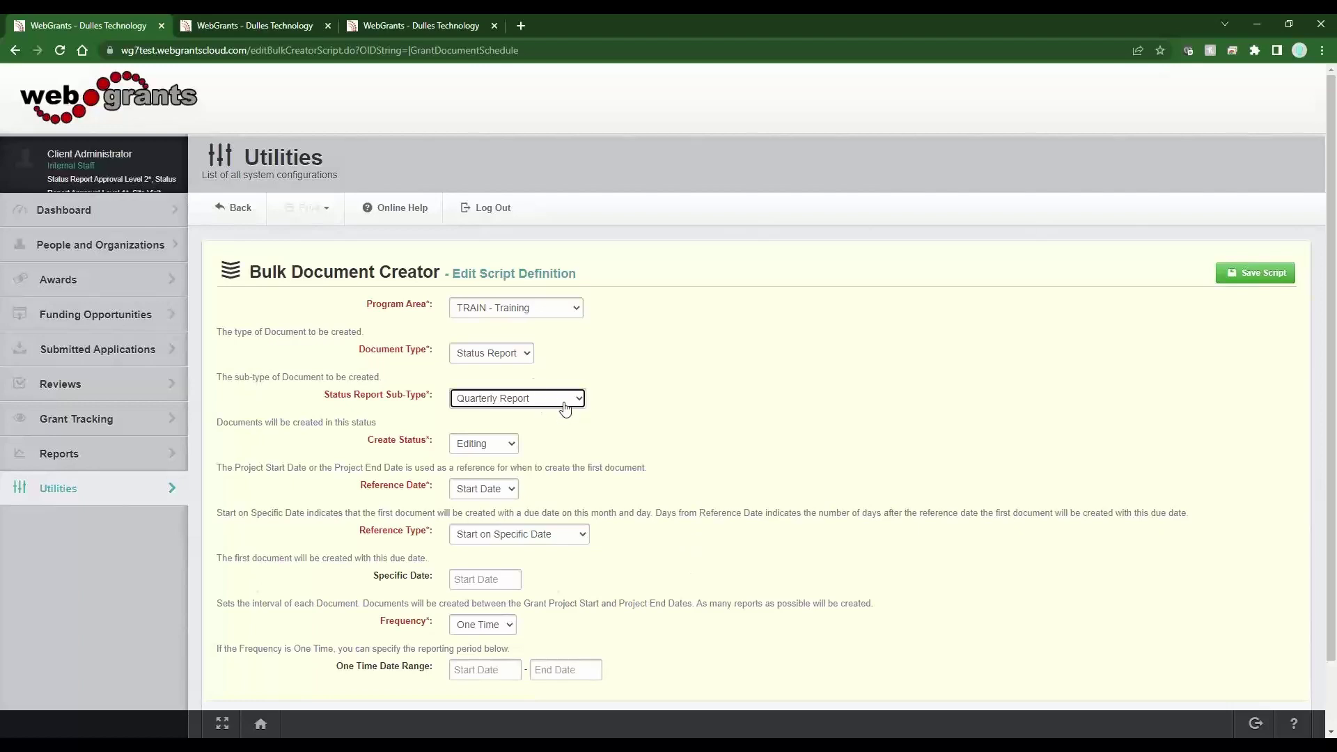
# Step: Review the new script's create status, reference date and reference type, and set its specific date to 07/15/2023
pyautogui.moveTo(428, 446); pyautogui.dragTo(355, 445)
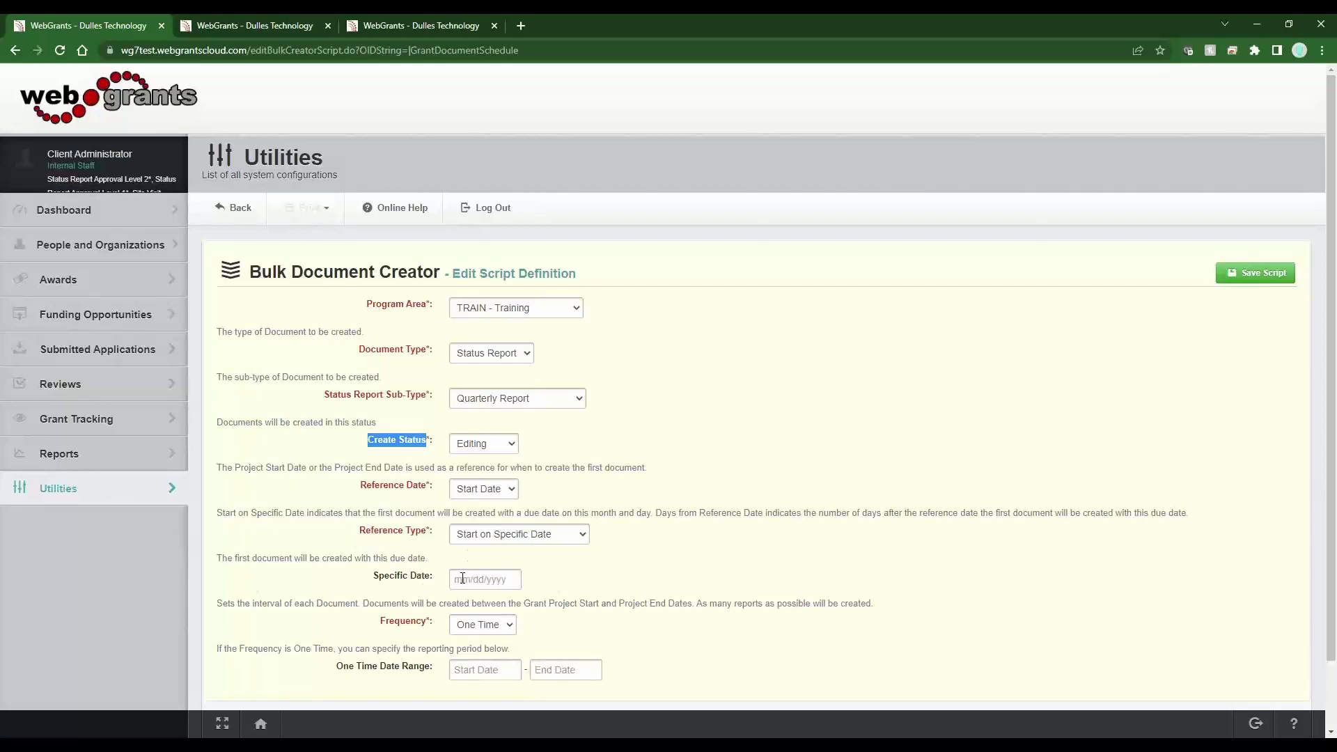
pyautogui.scroll(-2, 439, 590)
pyautogui.moveTo(357, 412); pyautogui.dragTo(427, 411)
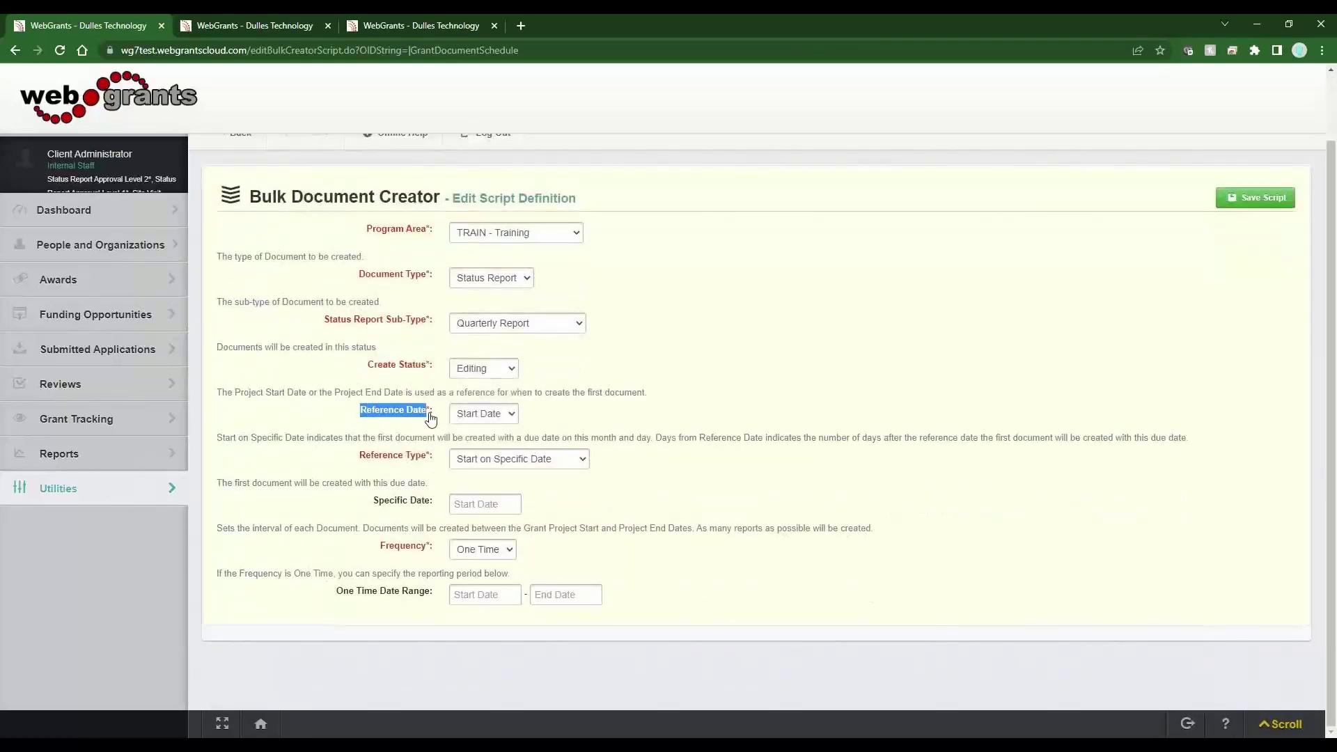
pyautogui.moveTo(359, 456); pyautogui.dragTo(427, 457)
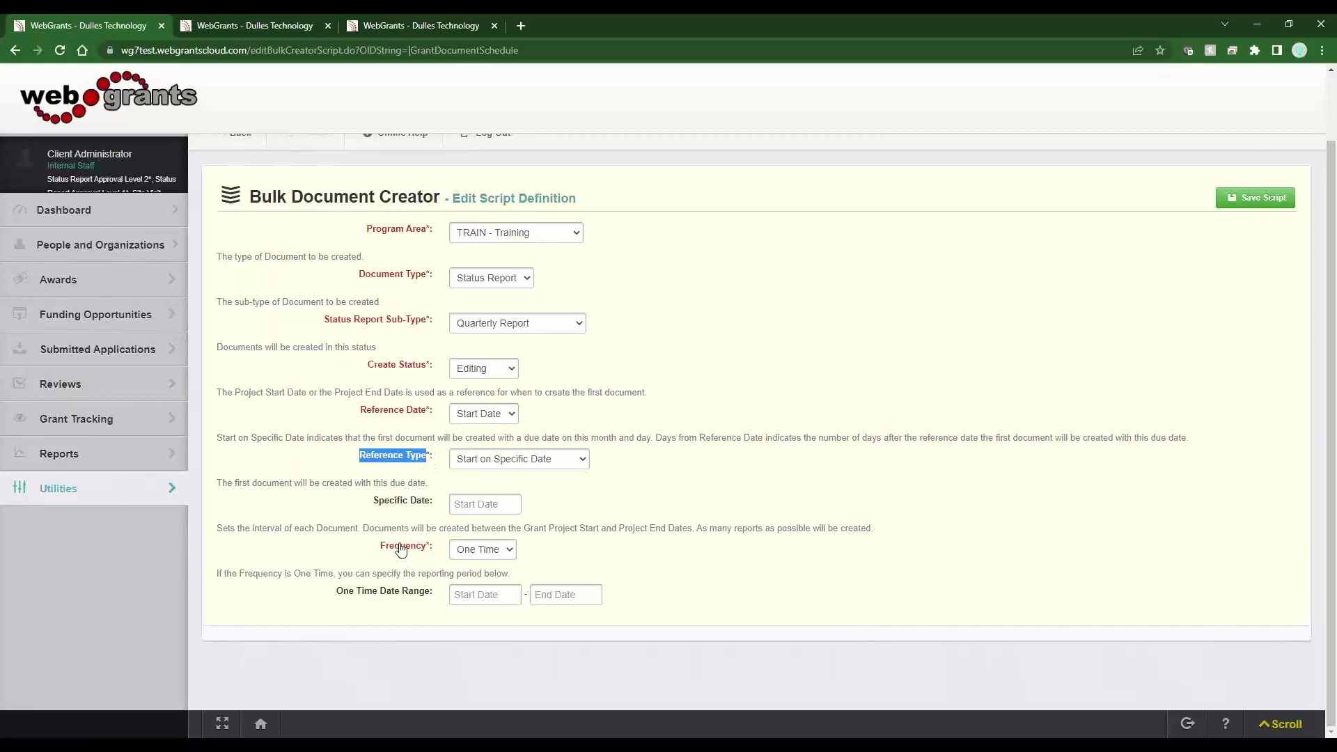
pyautogui.click(667, 425)
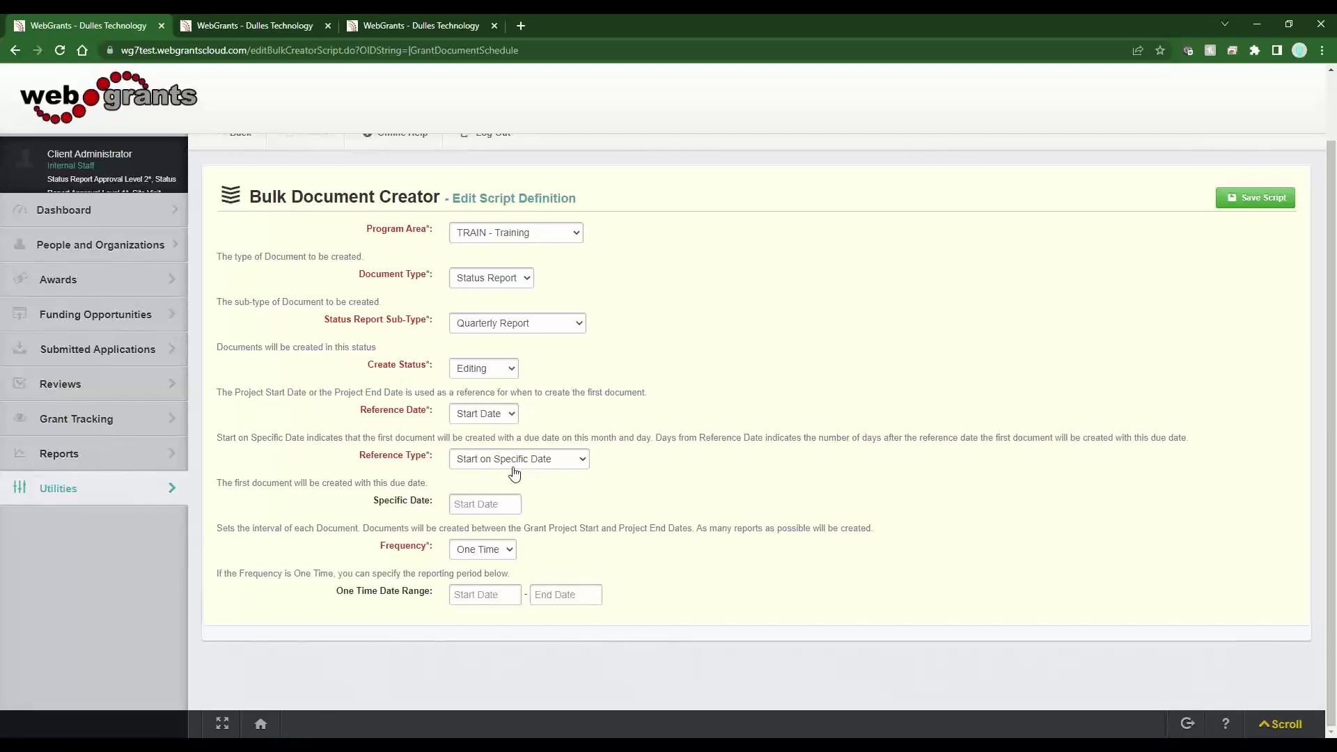
pyautogui.moveTo(433, 503); pyautogui.dragTo(398, 510)
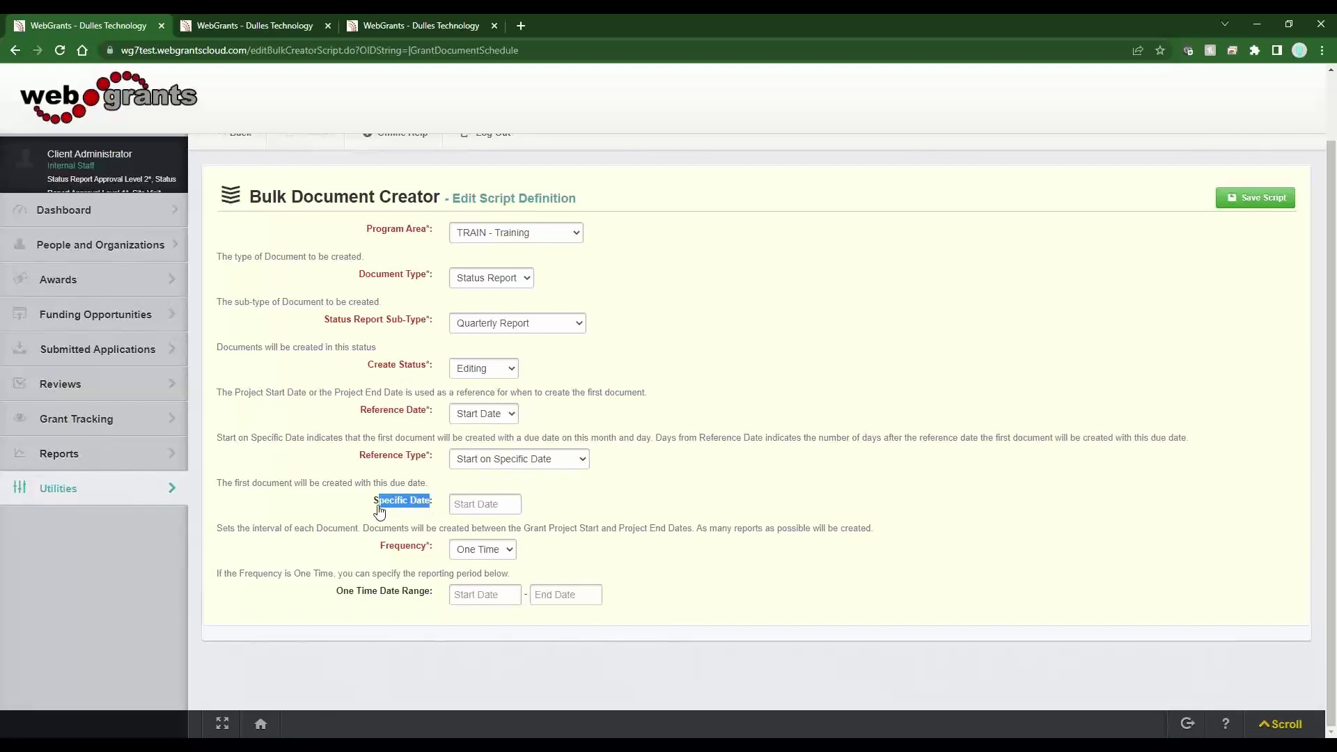
pyautogui.click(427, 510)
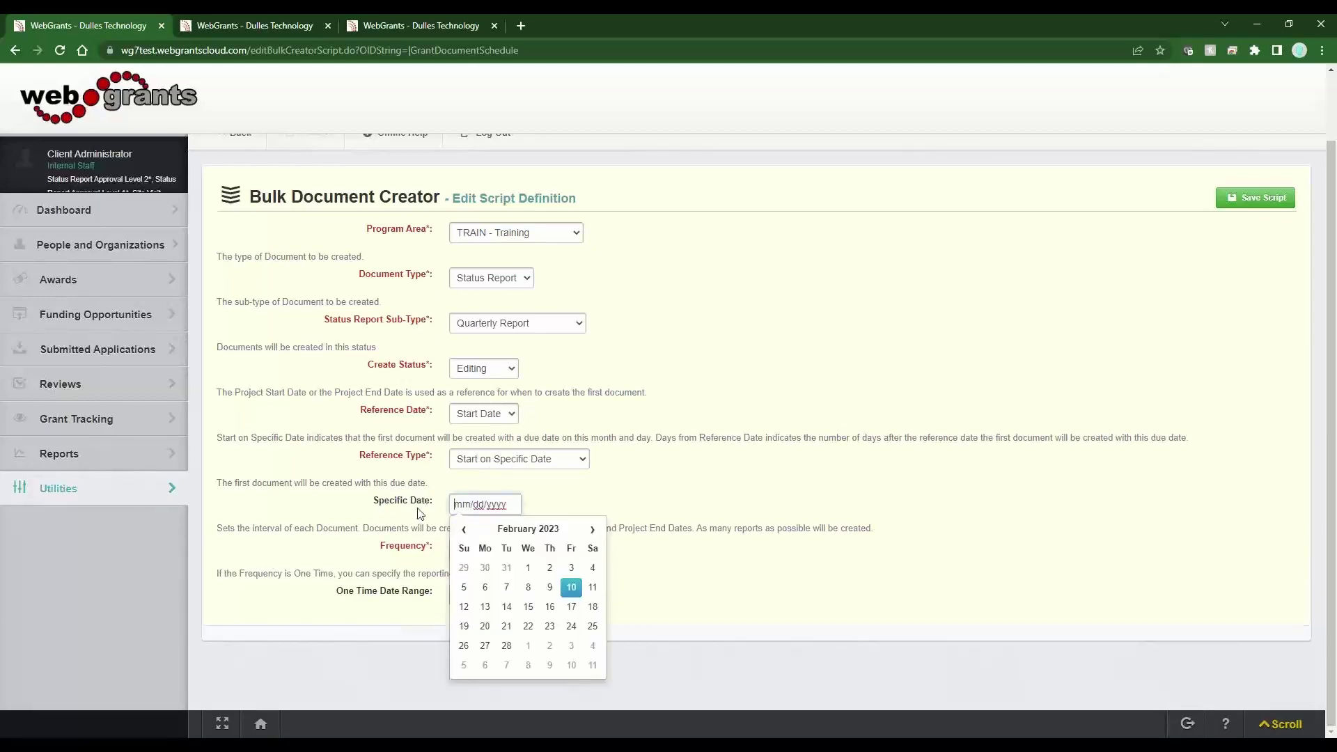
pyautogui.write('07/15/2023')
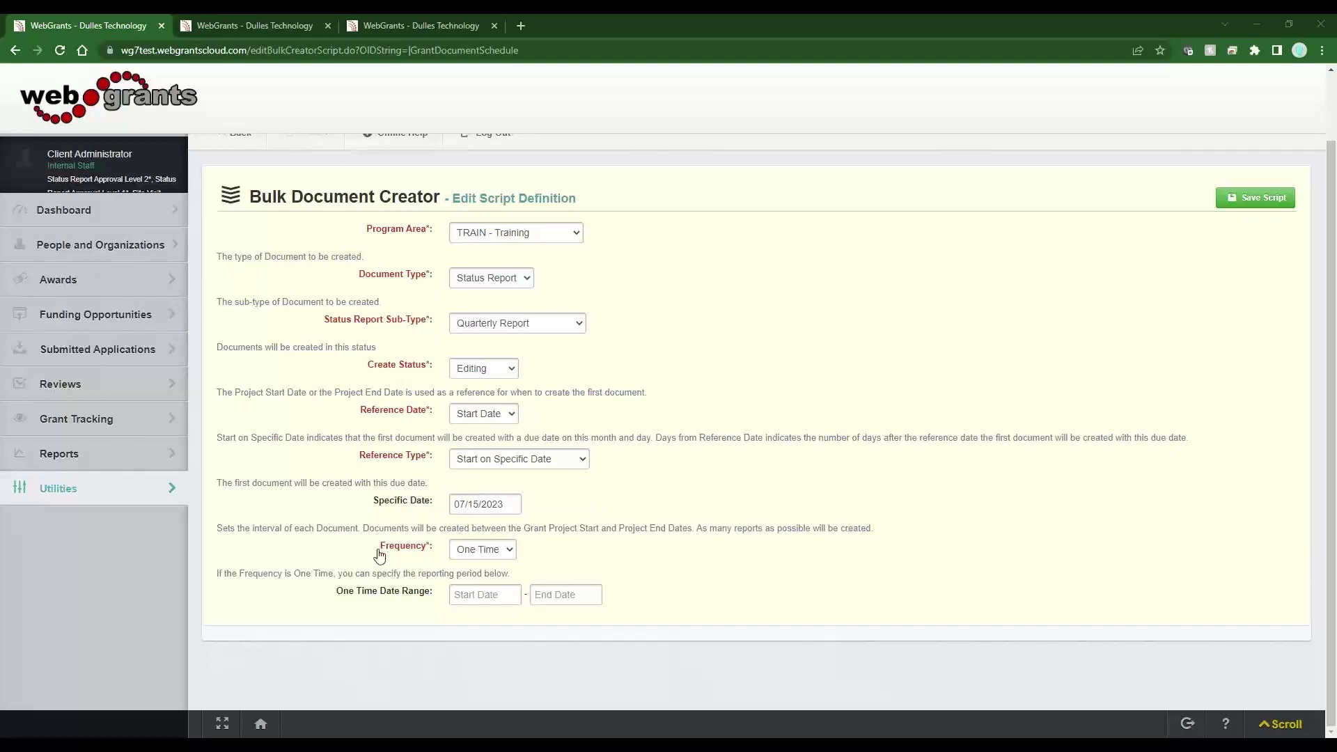
# Step: Keep the One Time frequency, set the one-time date range to 04/01/2023 through 06/30/2023, and save the script
pyautogui.moveTo(380, 550); pyautogui.dragTo(426, 548)
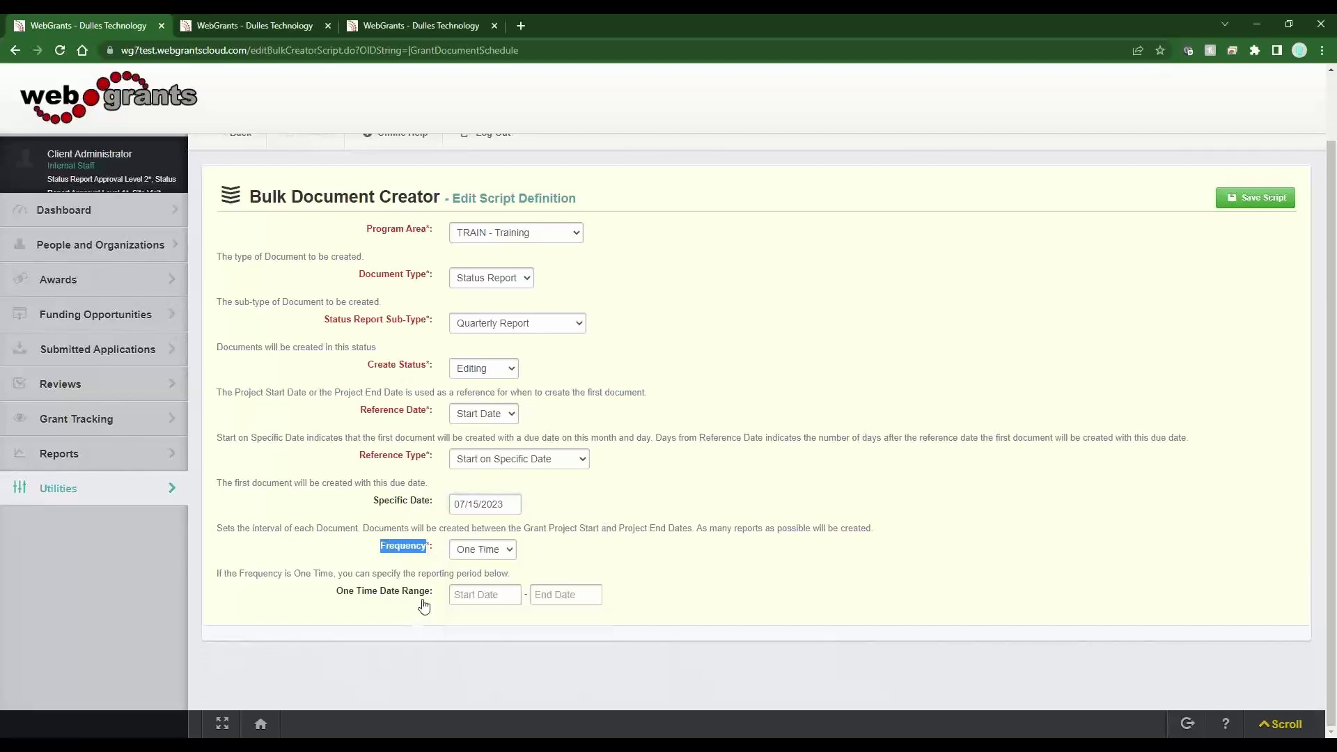
pyautogui.moveTo(424, 604); pyautogui.dragTo(324, 629)
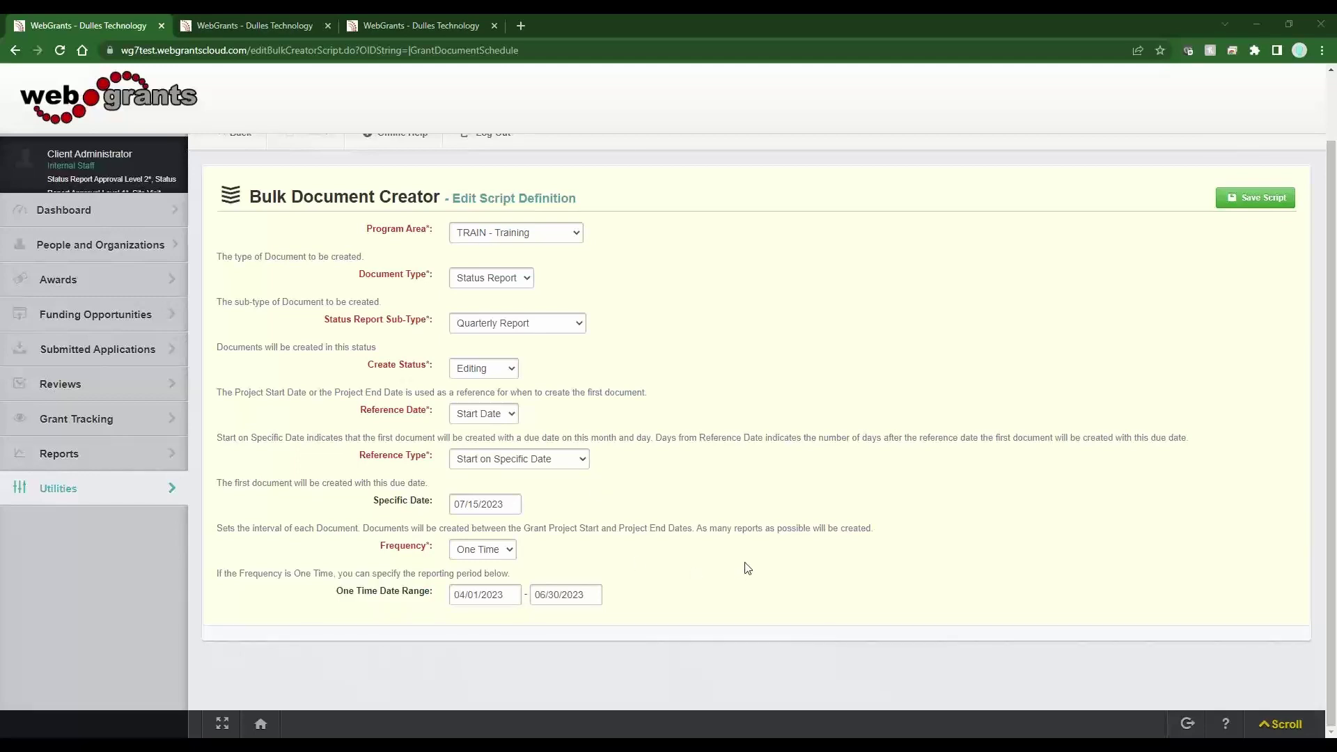
pyautogui.click(1260, 199)
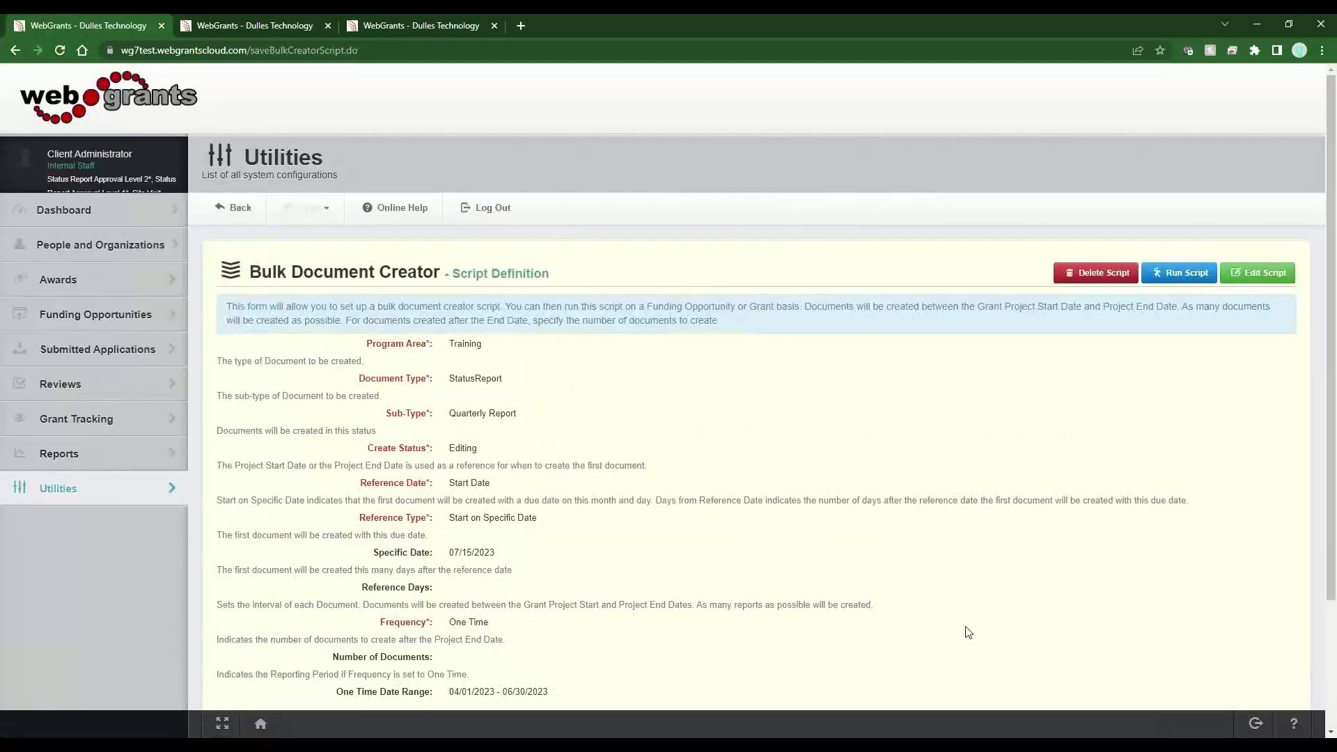
# Step: Check the saved script's Bulk Document Creator History and return to the script list
pyautogui.scroll(-3, 968, 632)
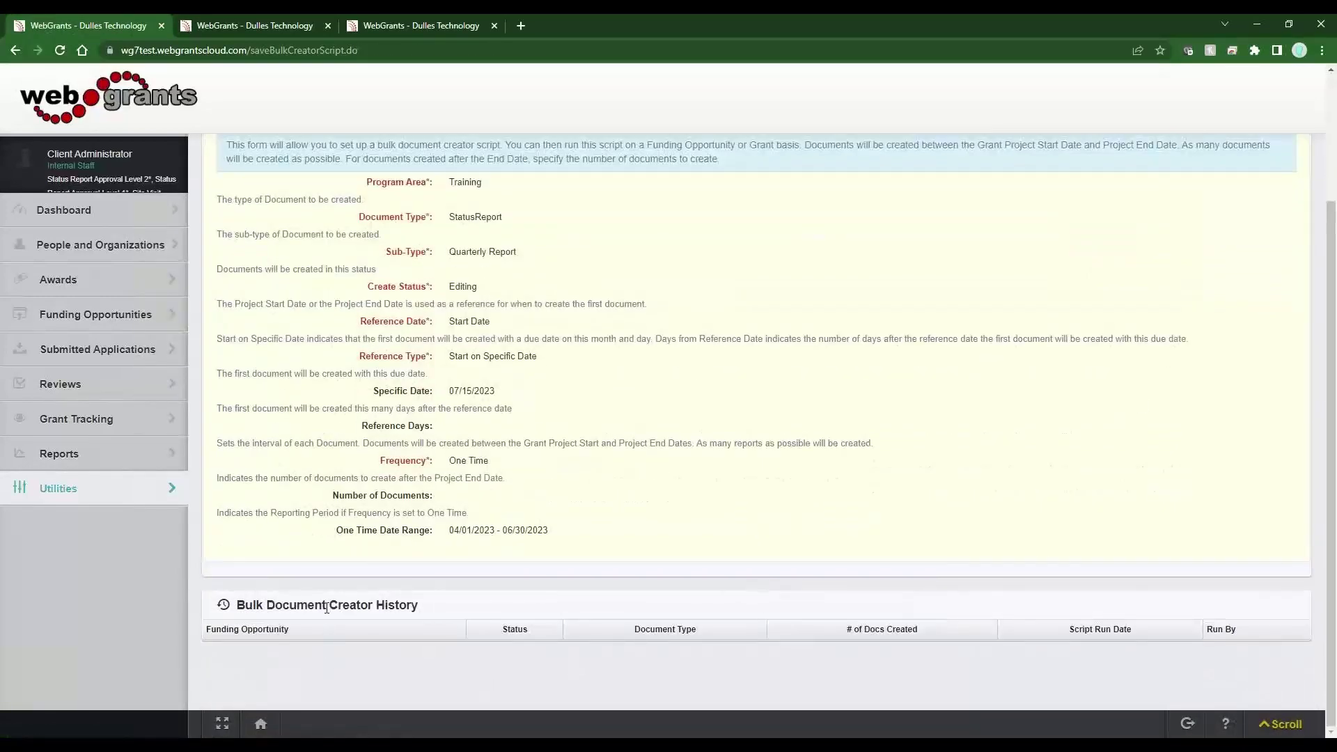
pyautogui.moveTo(326, 606); pyautogui.dragTo(466, 609)
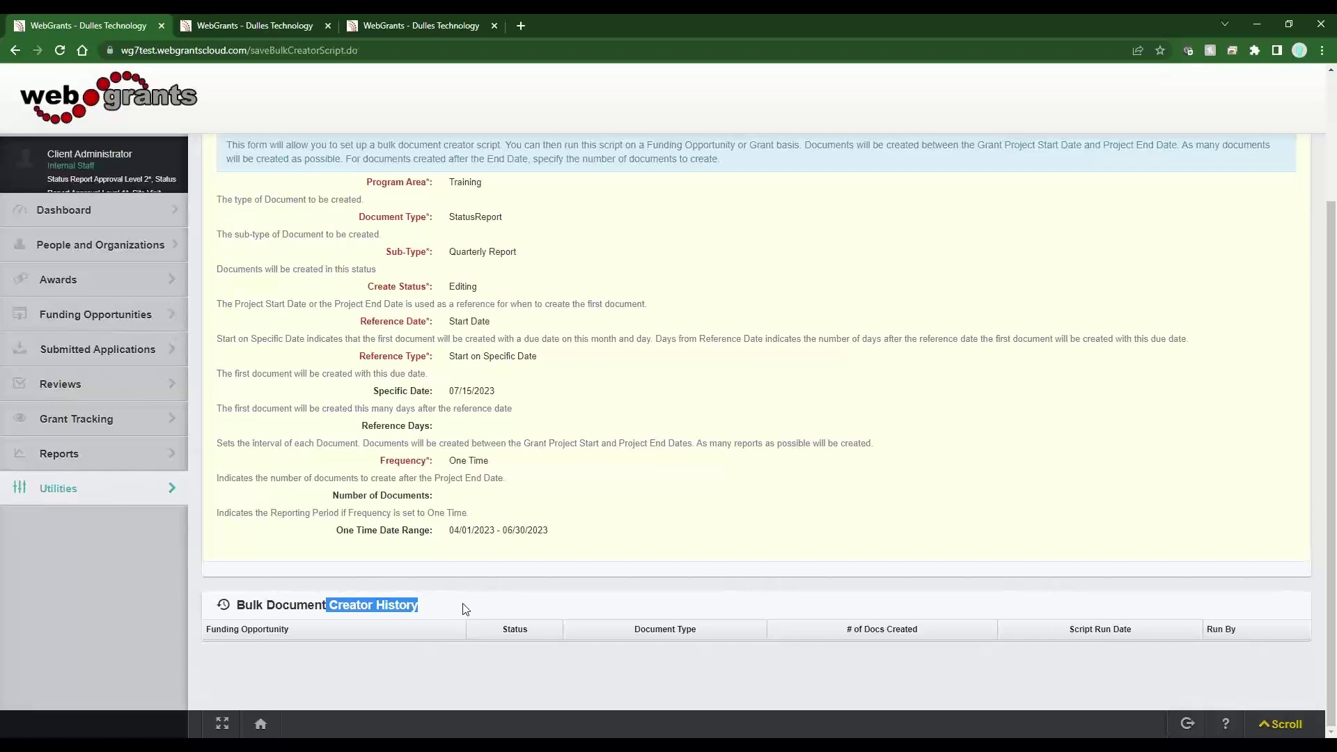
pyautogui.scroll(3, 466, 609)
pyautogui.click(229, 208)
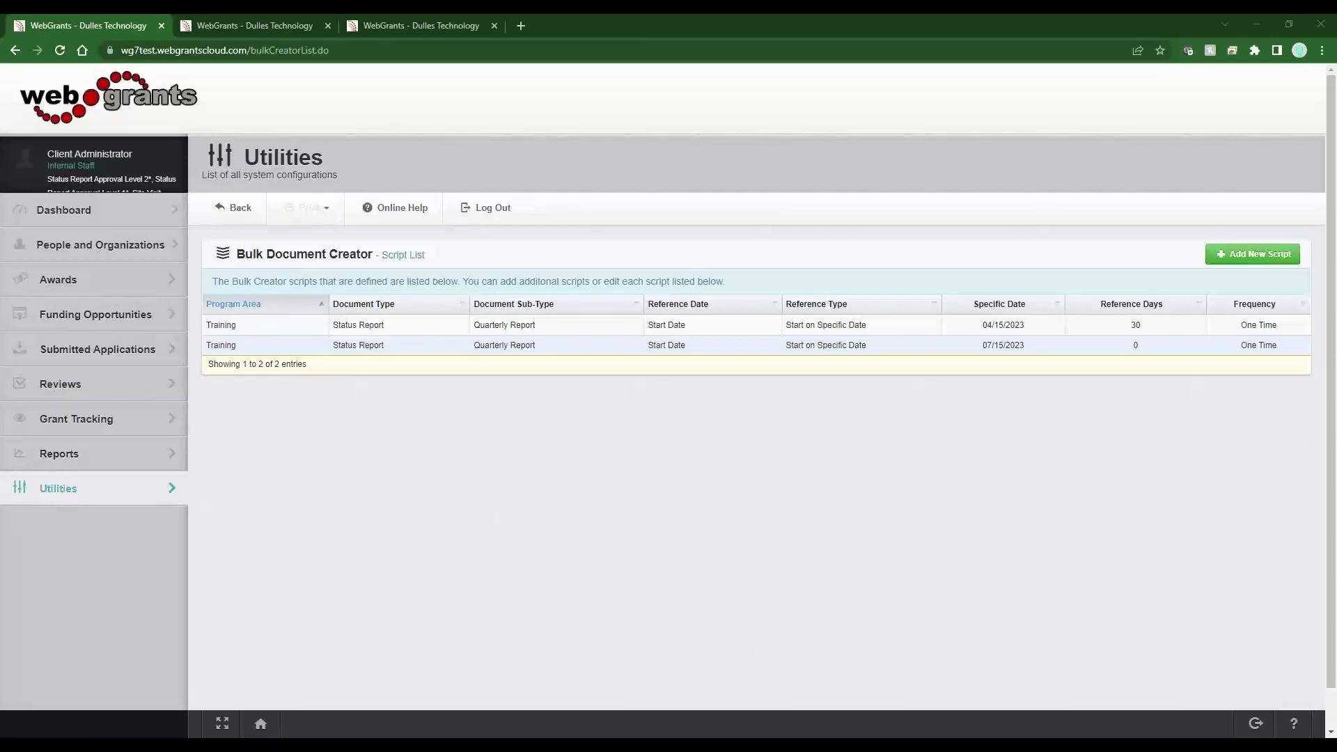
# Step: Open the General Information of the Training Grant DEMO grant and check its project start and end dates
pyautogui.hotkey('ctrl', '3')
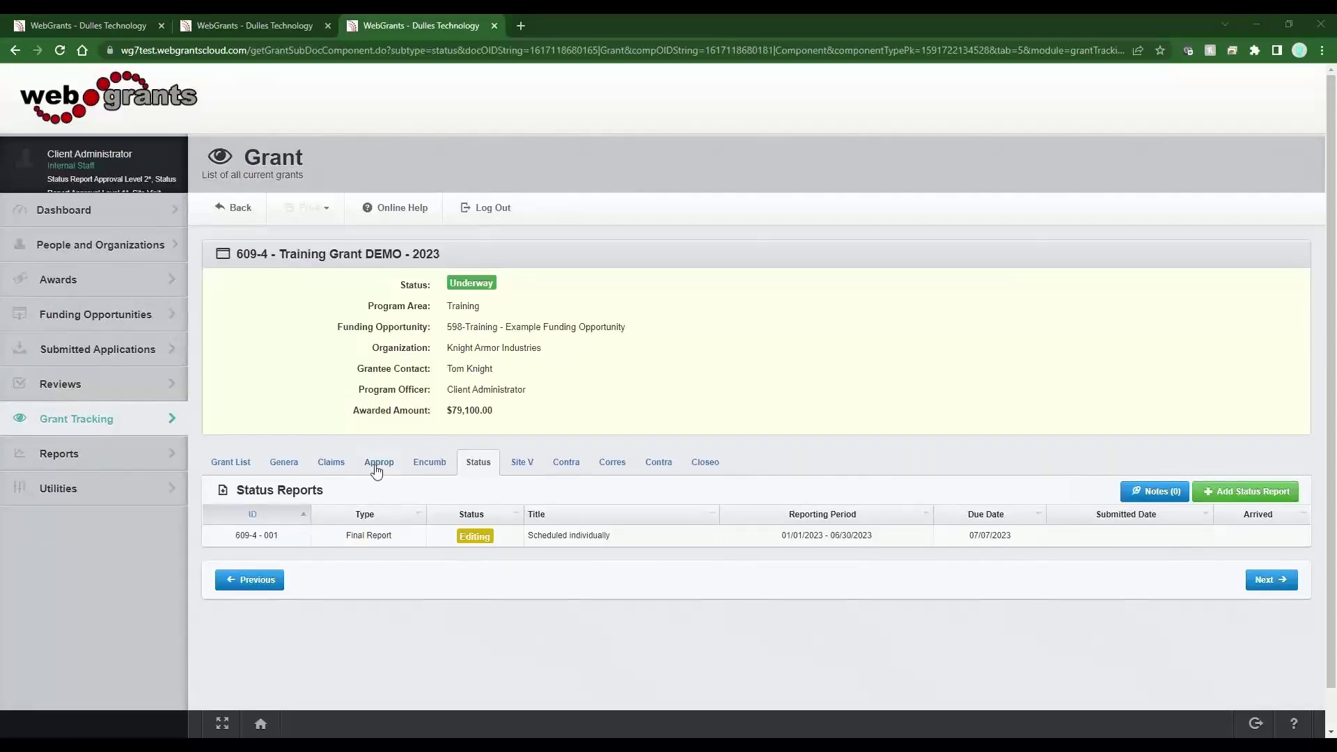
pyautogui.click(229, 465)
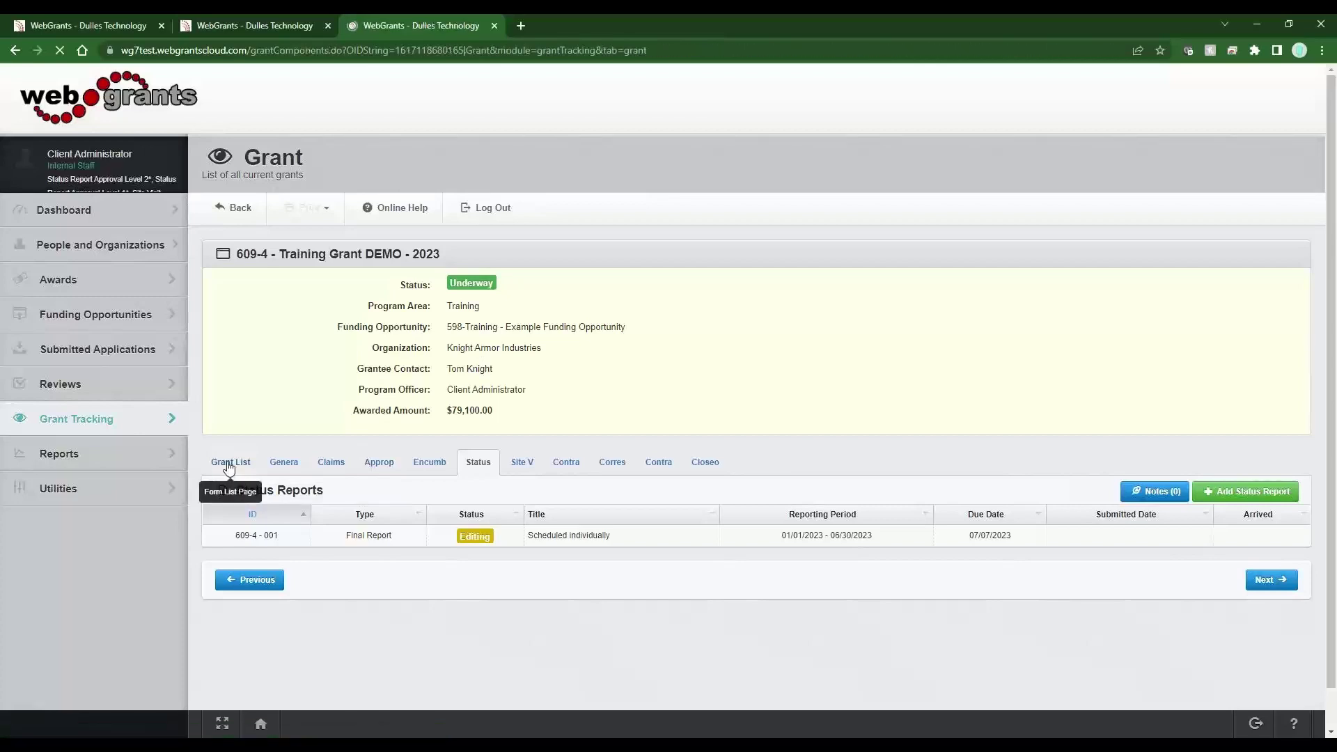
pyautogui.click(254, 543)
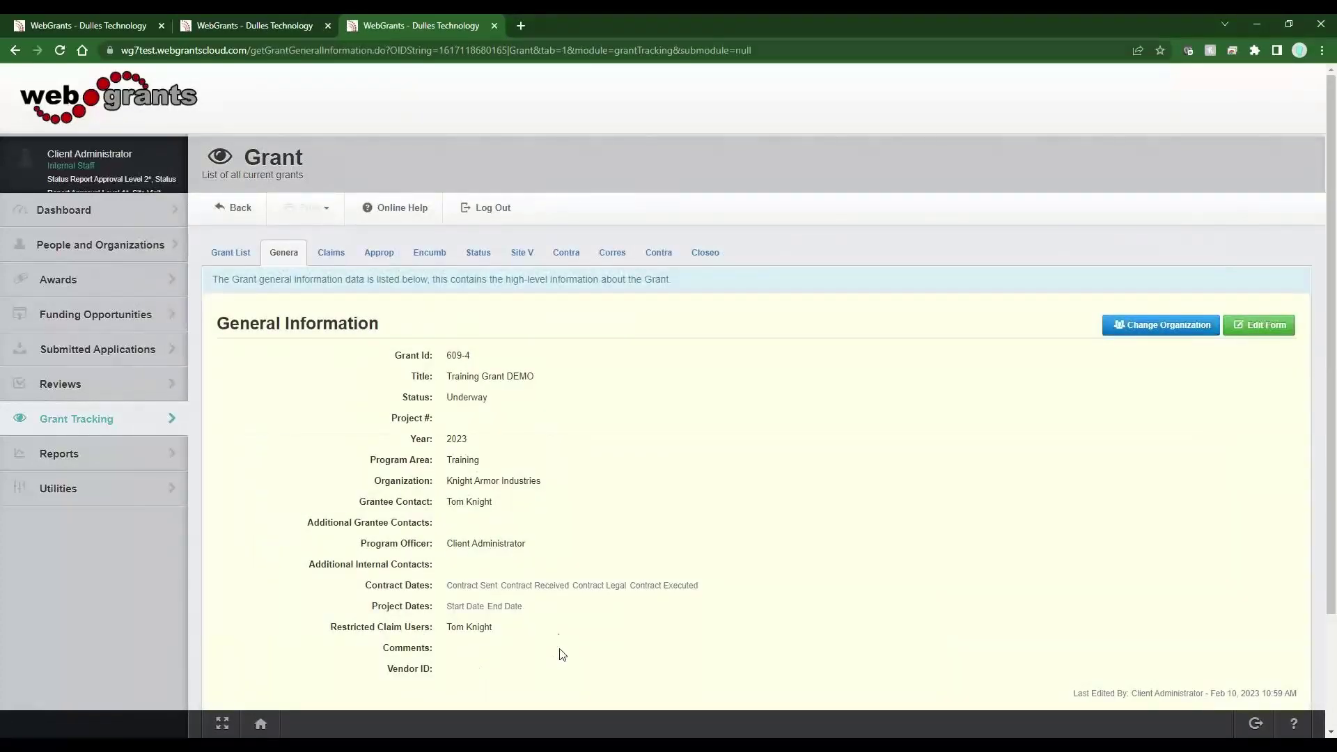
pyautogui.moveTo(536, 608); pyautogui.dragTo(368, 607)
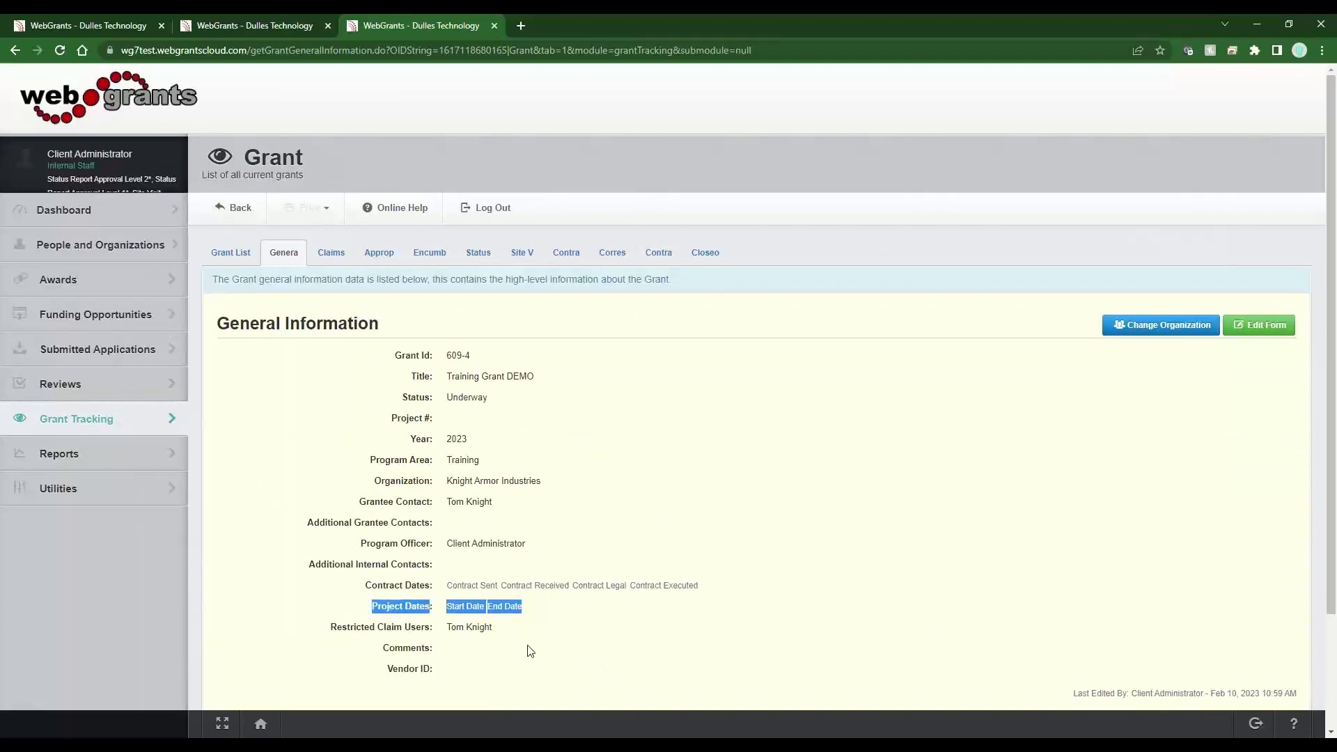
pyautogui.click(526, 617)
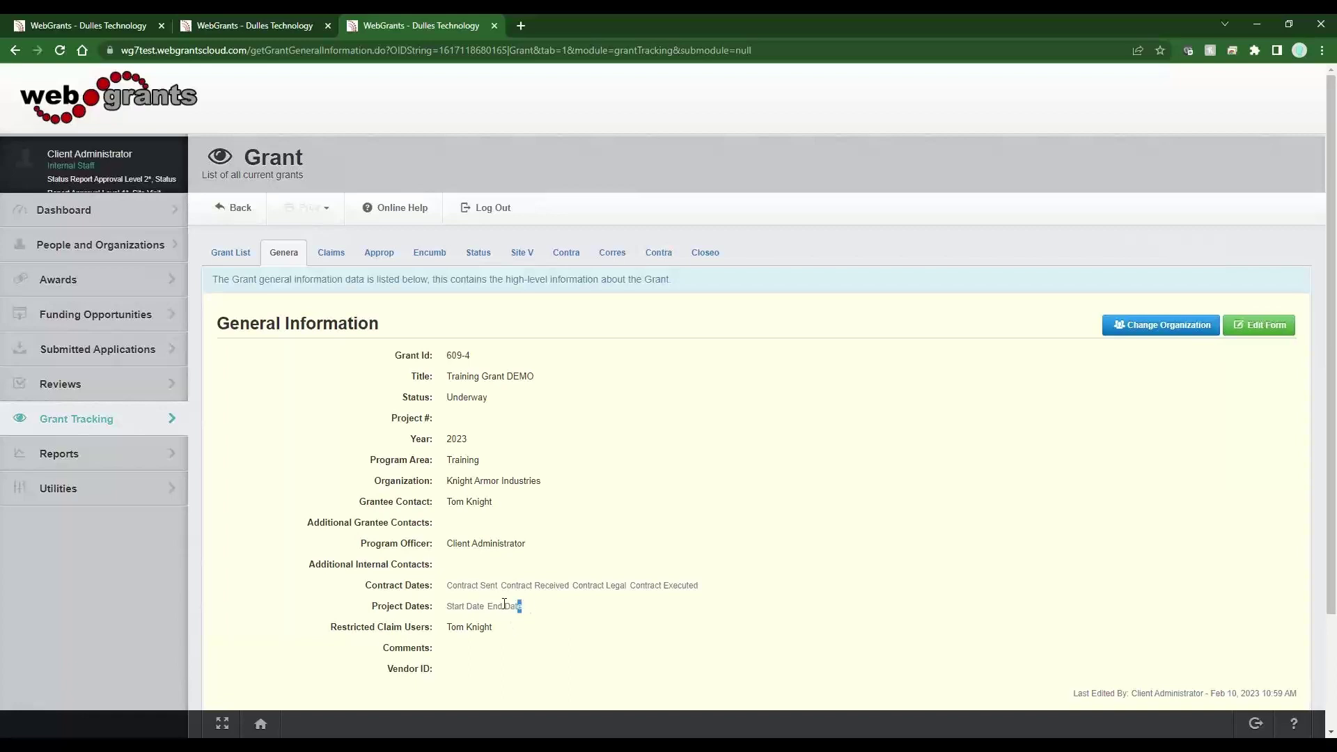
pyautogui.moveTo(523, 607); pyautogui.dragTo(369, 605)
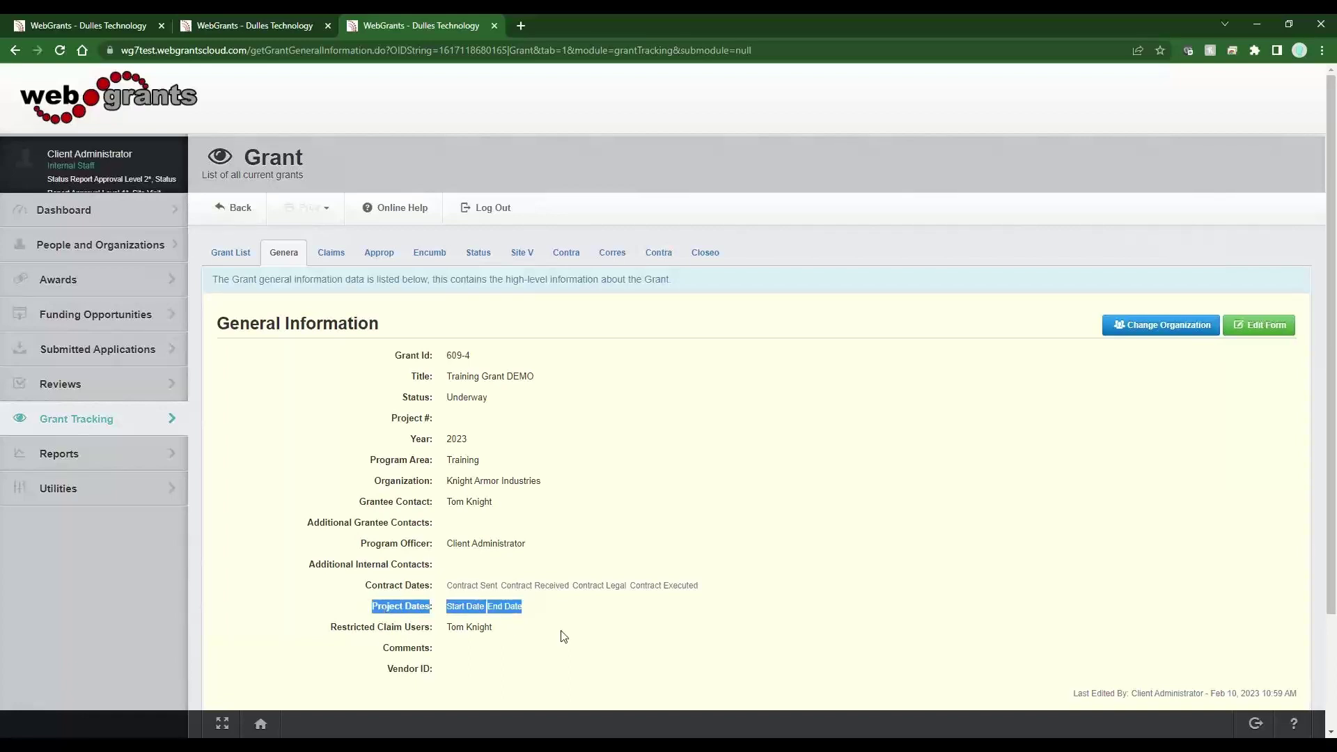
# Step: Switch to the Training - Example Funding Opportunity and open its General Information
pyautogui.click(263, 25)
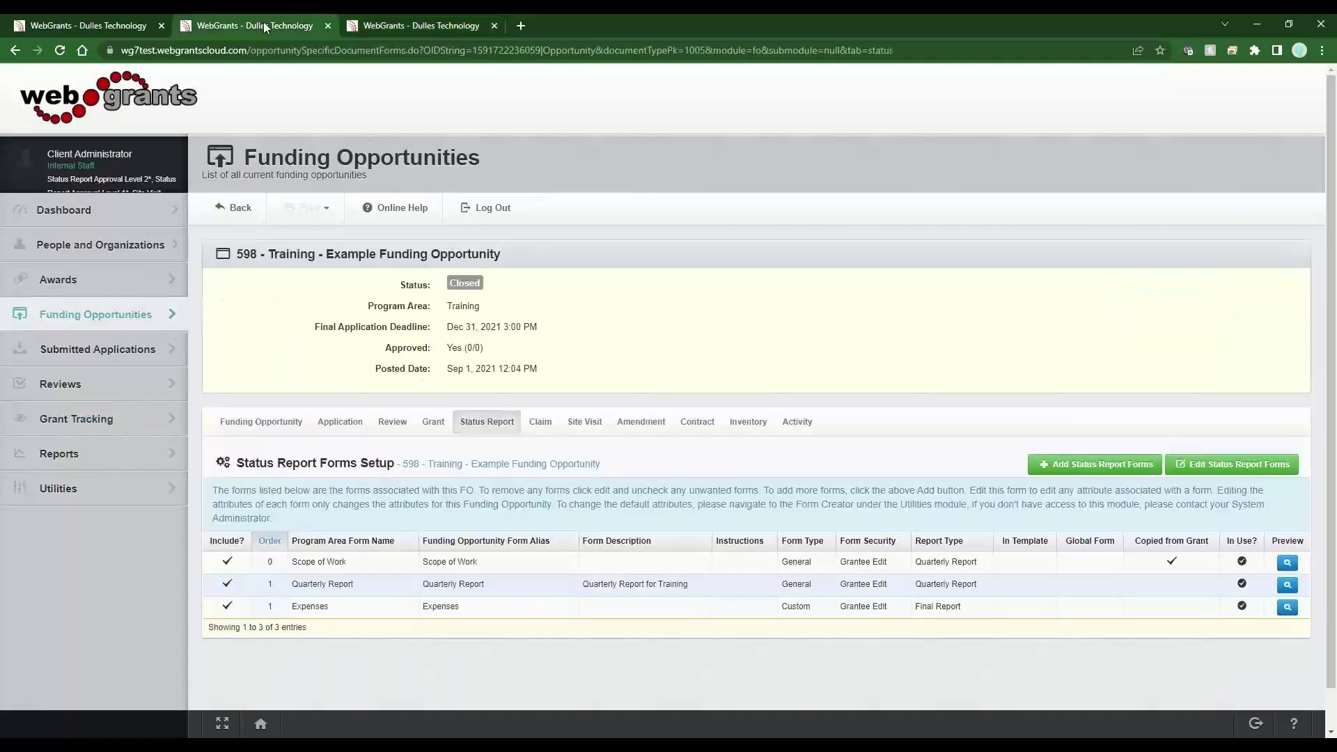
pyautogui.click(262, 423)
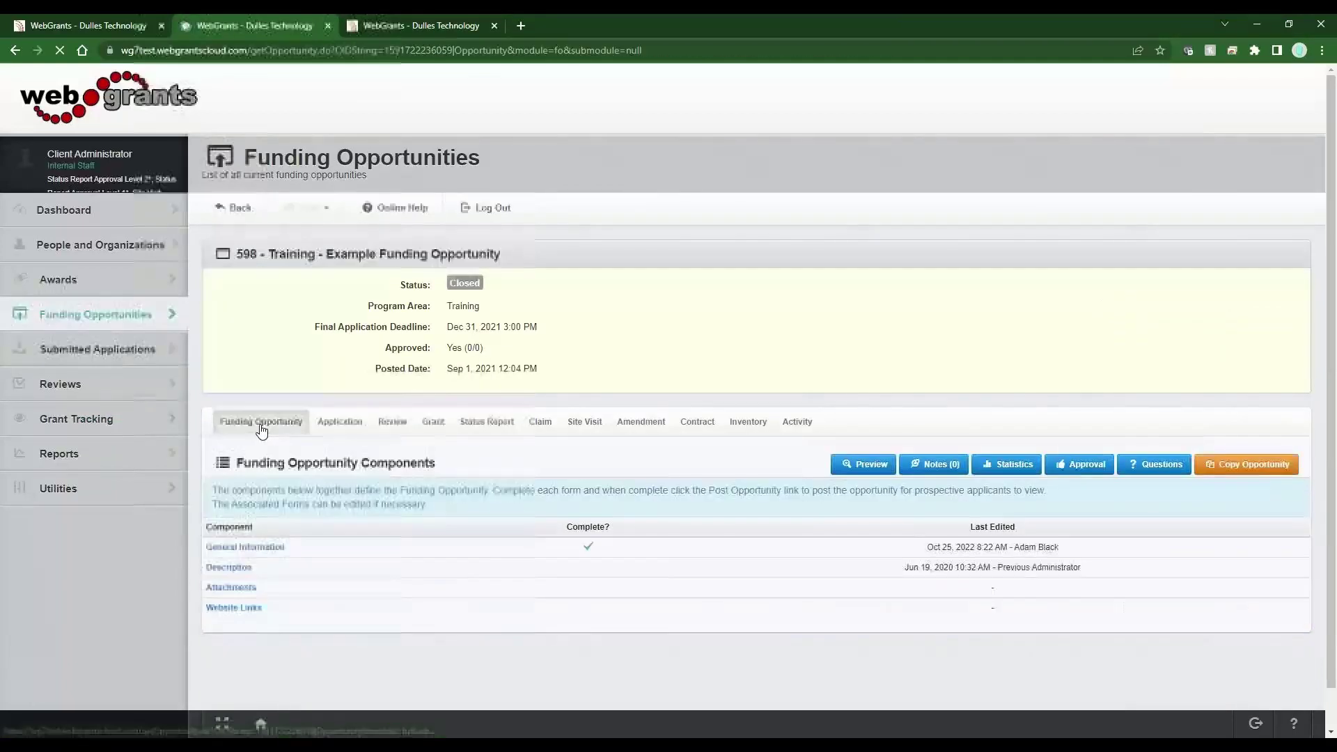
pyautogui.click(262, 548)
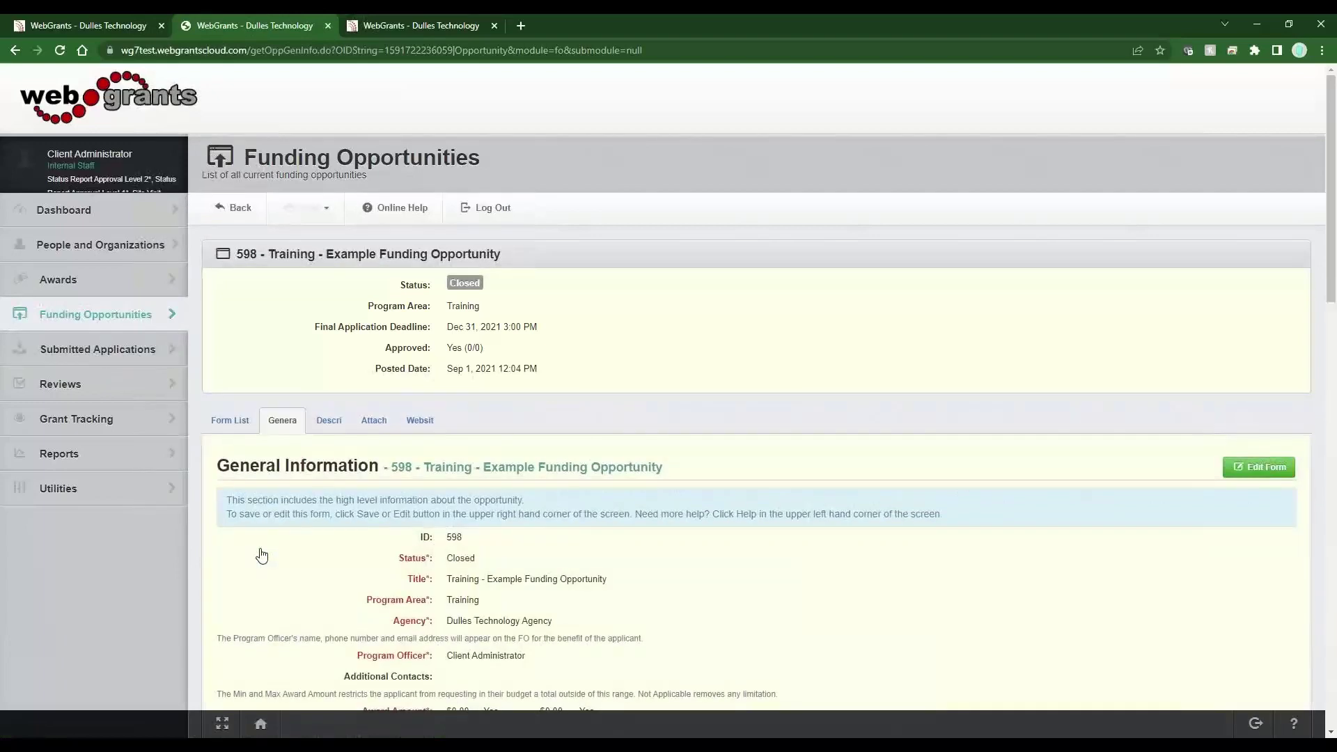
# Step: Check the Project Start Date and Project End Date fields of the funding opportunity and the note about grants inheriting them
pyautogui.scroll(-3, 471, 590)
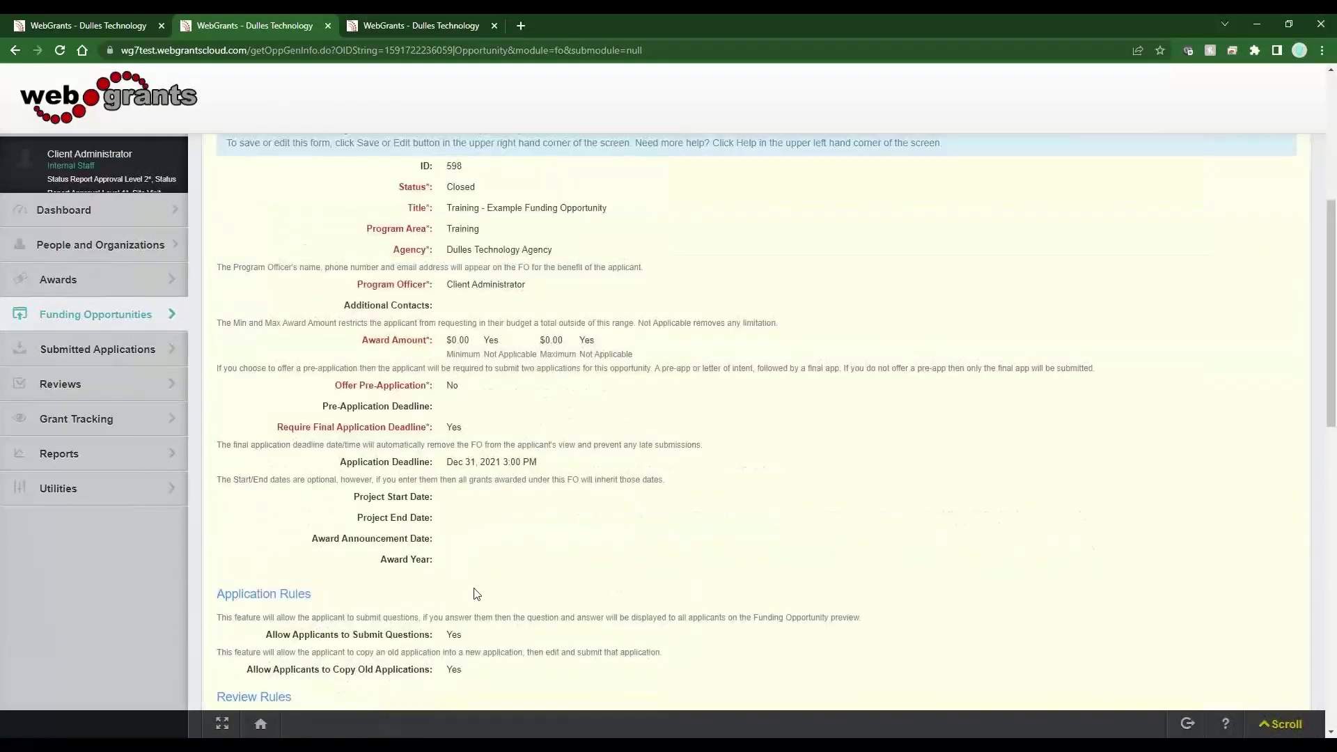
pyautogui.moveTo(456, 528); pyautogui.dragTo(346, 502)
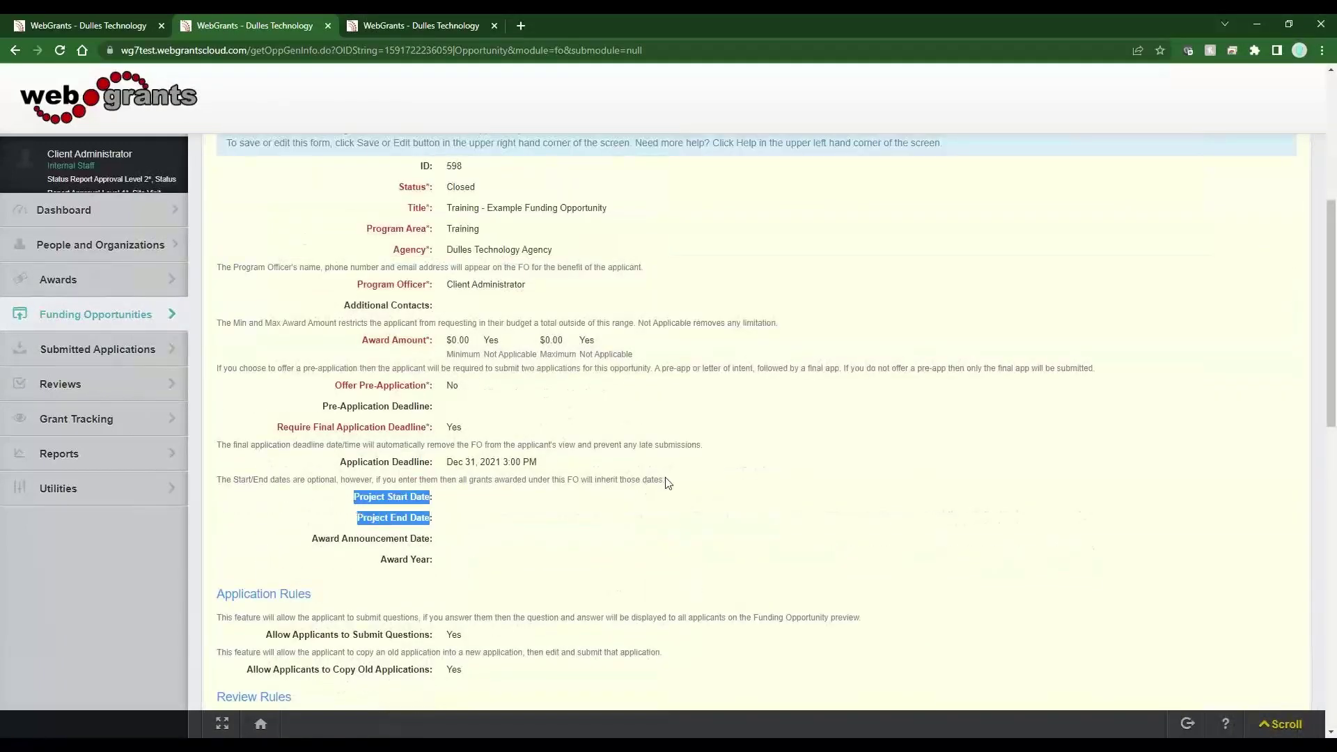
pyautogui.moveTo(665, 481); pyautogui.dragTo(466, 483)
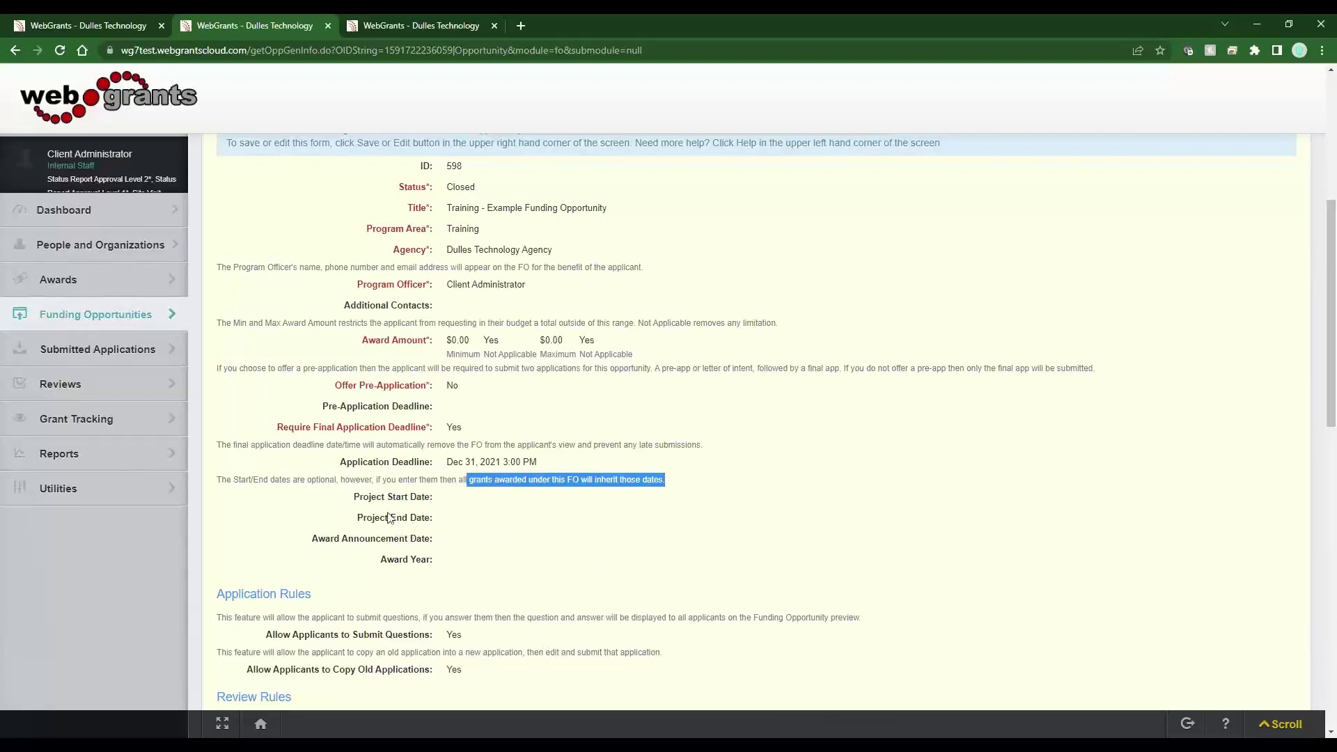
pyautogui.moveTo(350, 498); pyautogui.dragTo(462, 531)
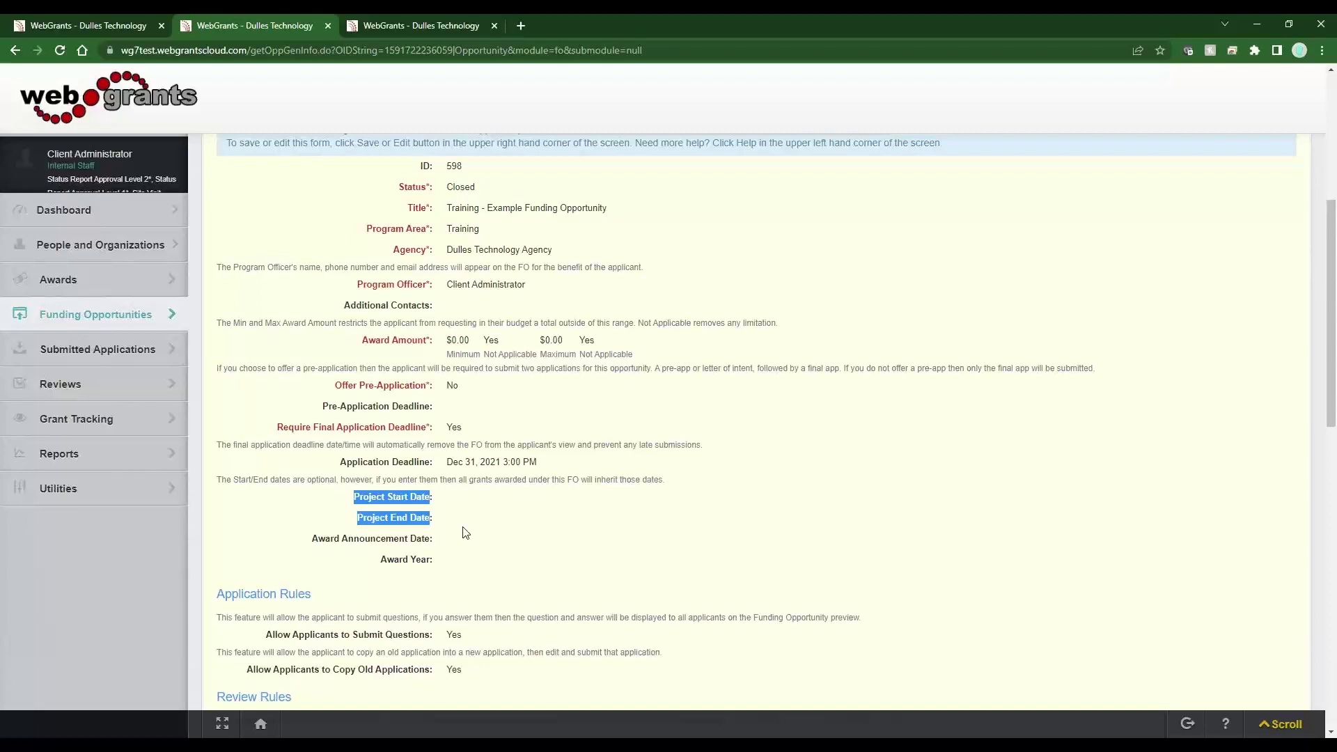
# Step: Set the Training Grant DEMO grant's project dates to 01/01/2023 through 12/31/2023 and save its General Information
pyautogui.click(411, 25)
pyautogui.click(529, 623)
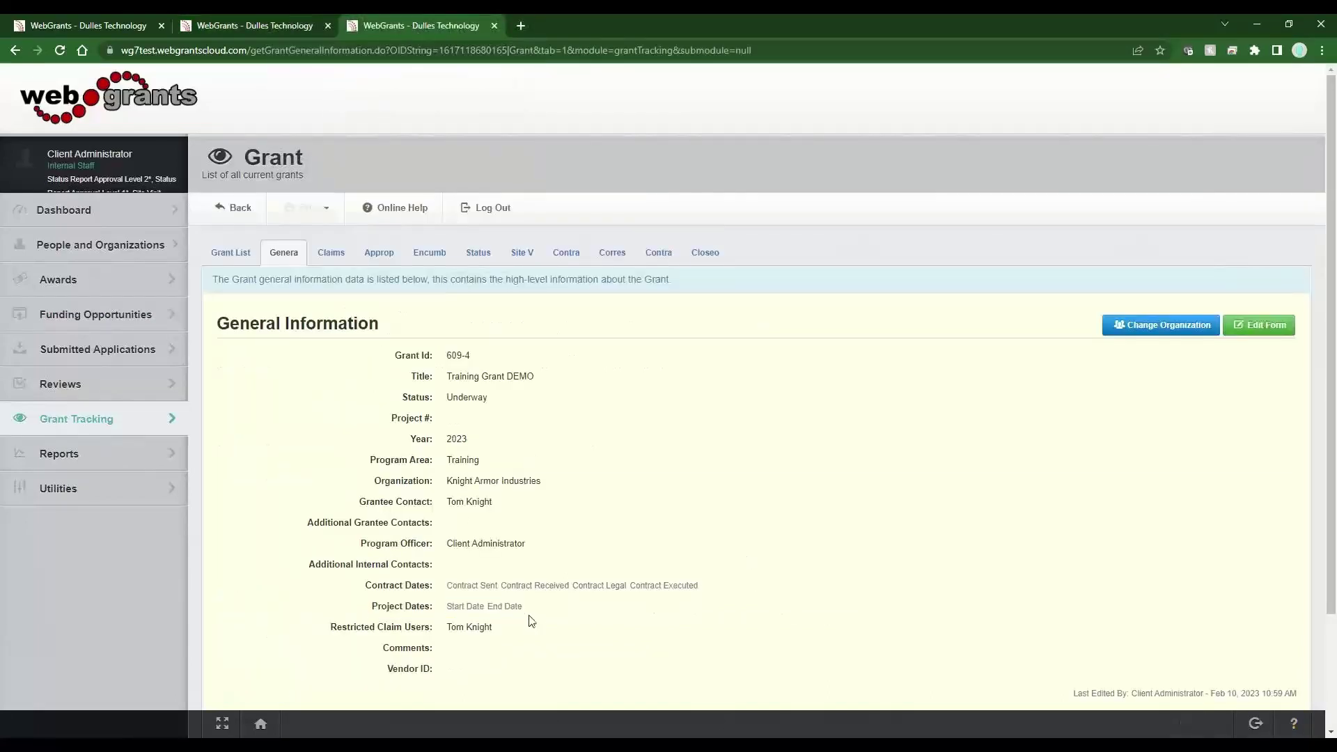
pyautogui.moveTo(521, 607); pyautogui.dragTo(376, 611)
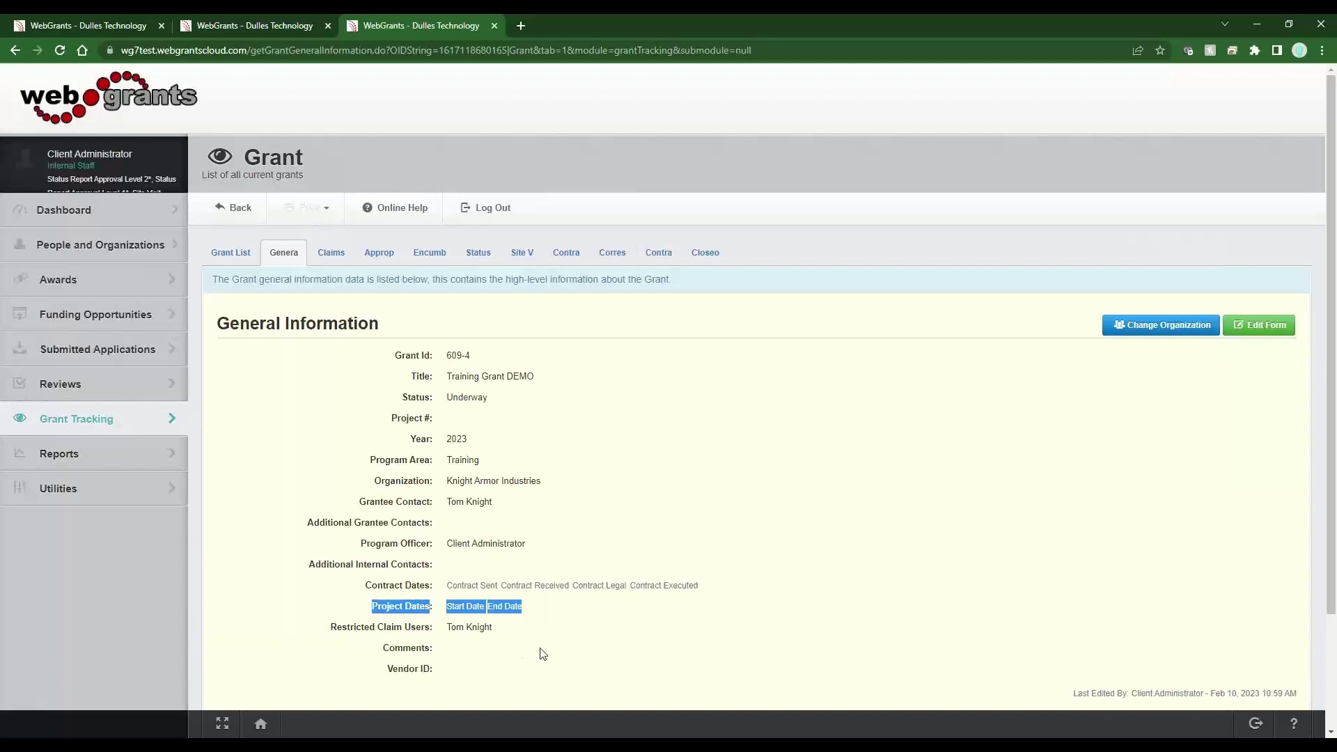
pyautogui.click(1257, 325)
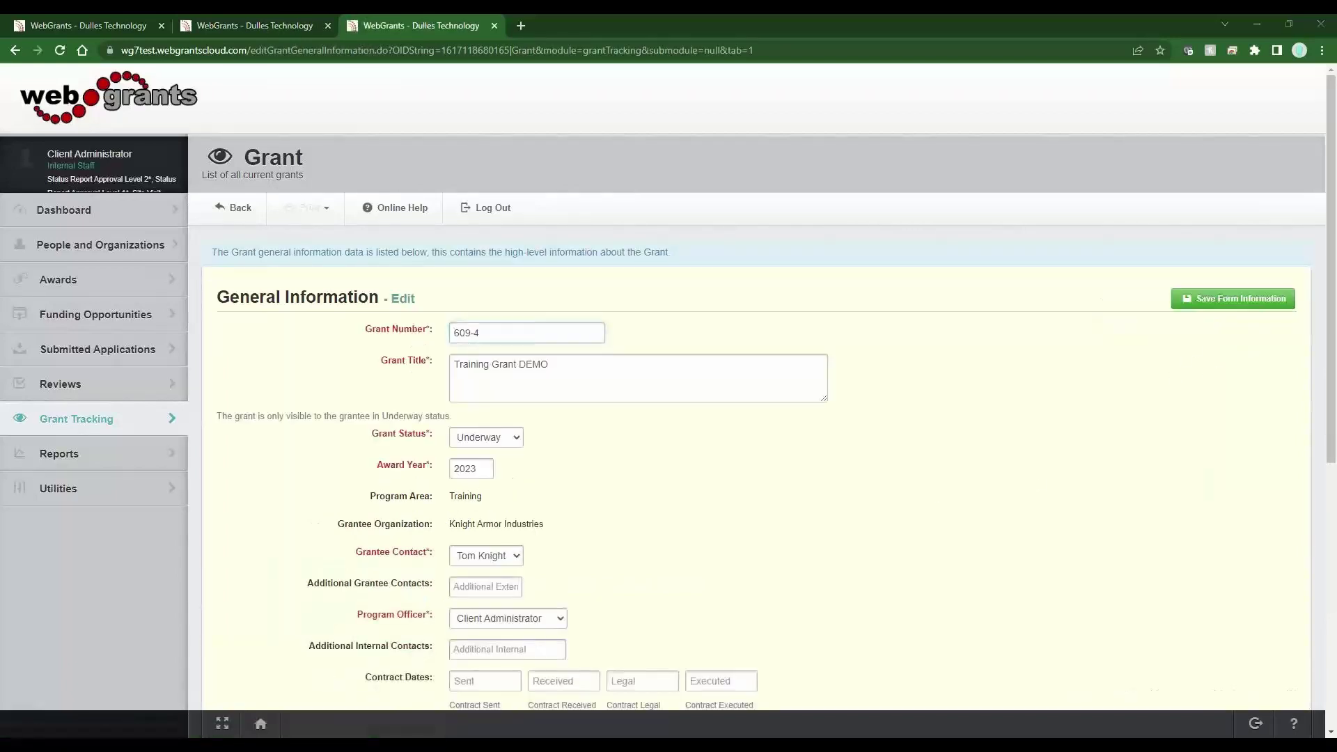
pyautogui.scroll(-3, 1198, 388)
pyautogui.scroll(3, 1209, 392)
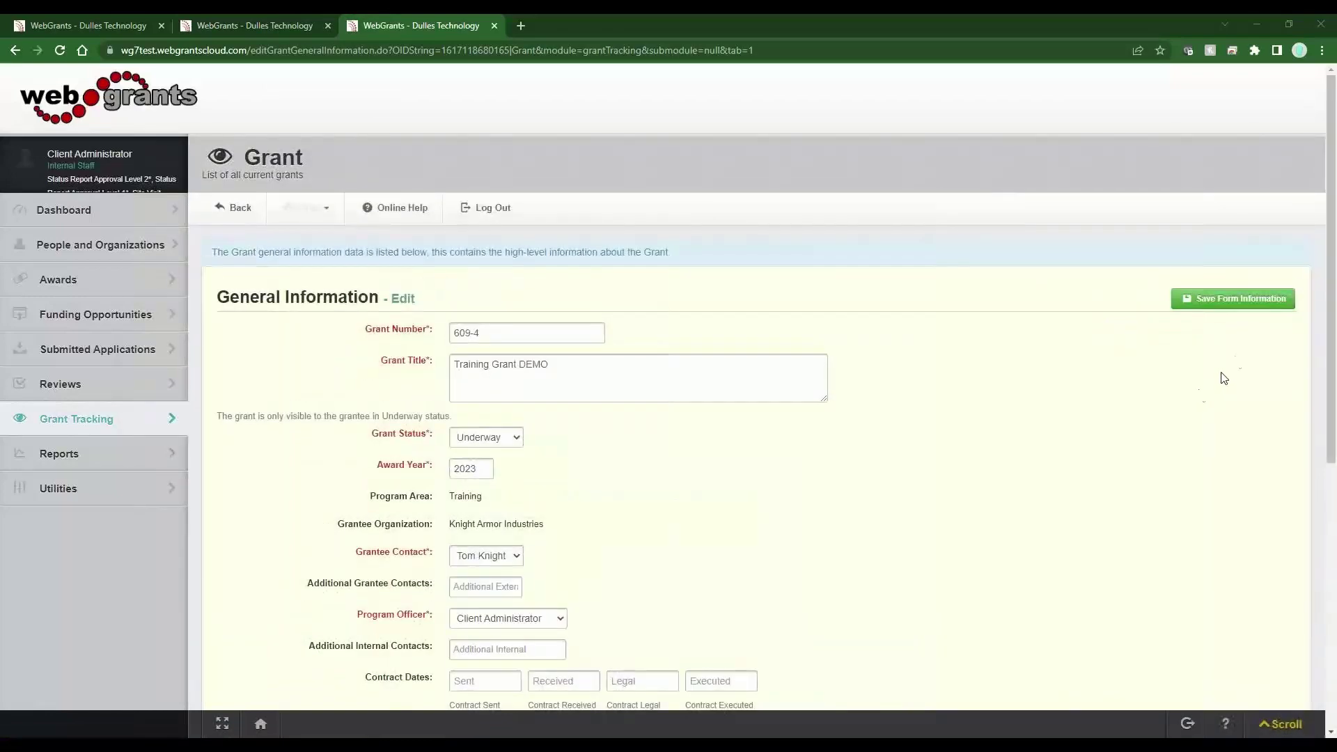
pyautogui.click(1247, 305)
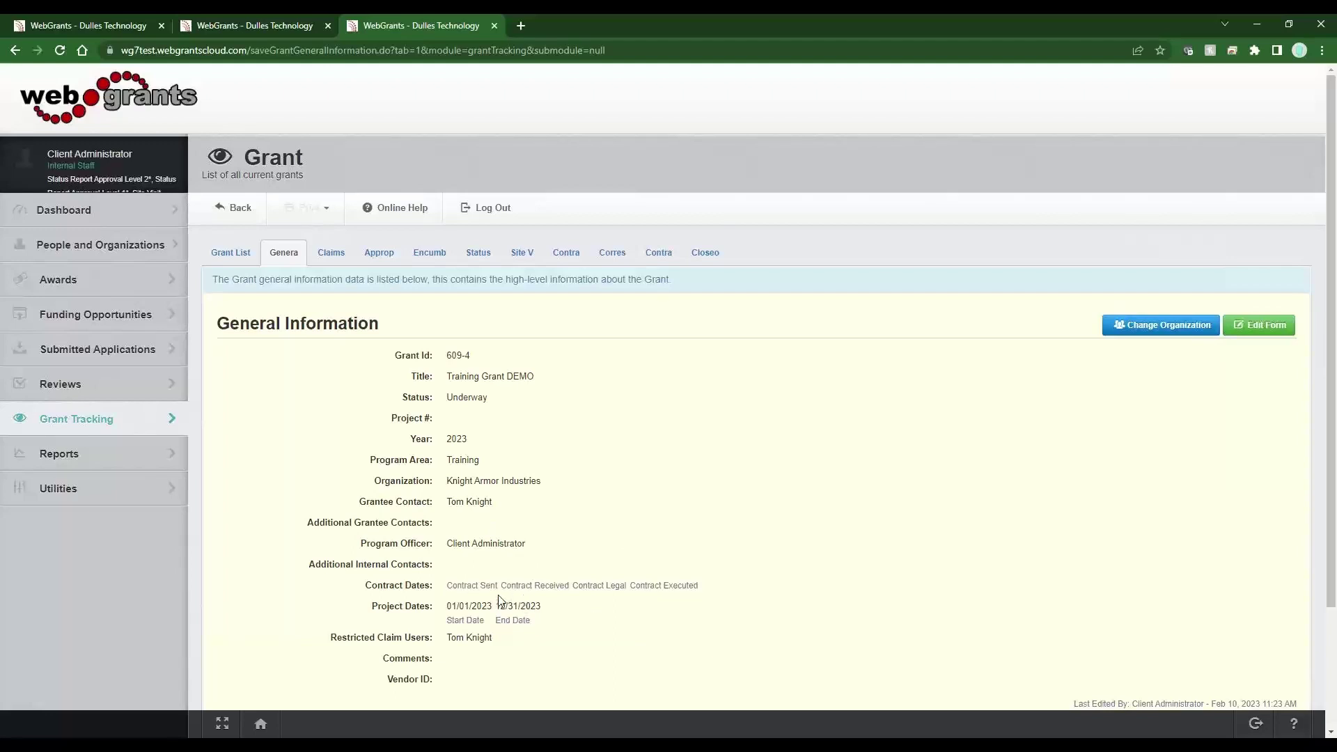
# Step: Add a new Bulk Document Creator script for the TRAIN - Training program area with the Final Report status report sub-type
pyautogui.click(128, 27)
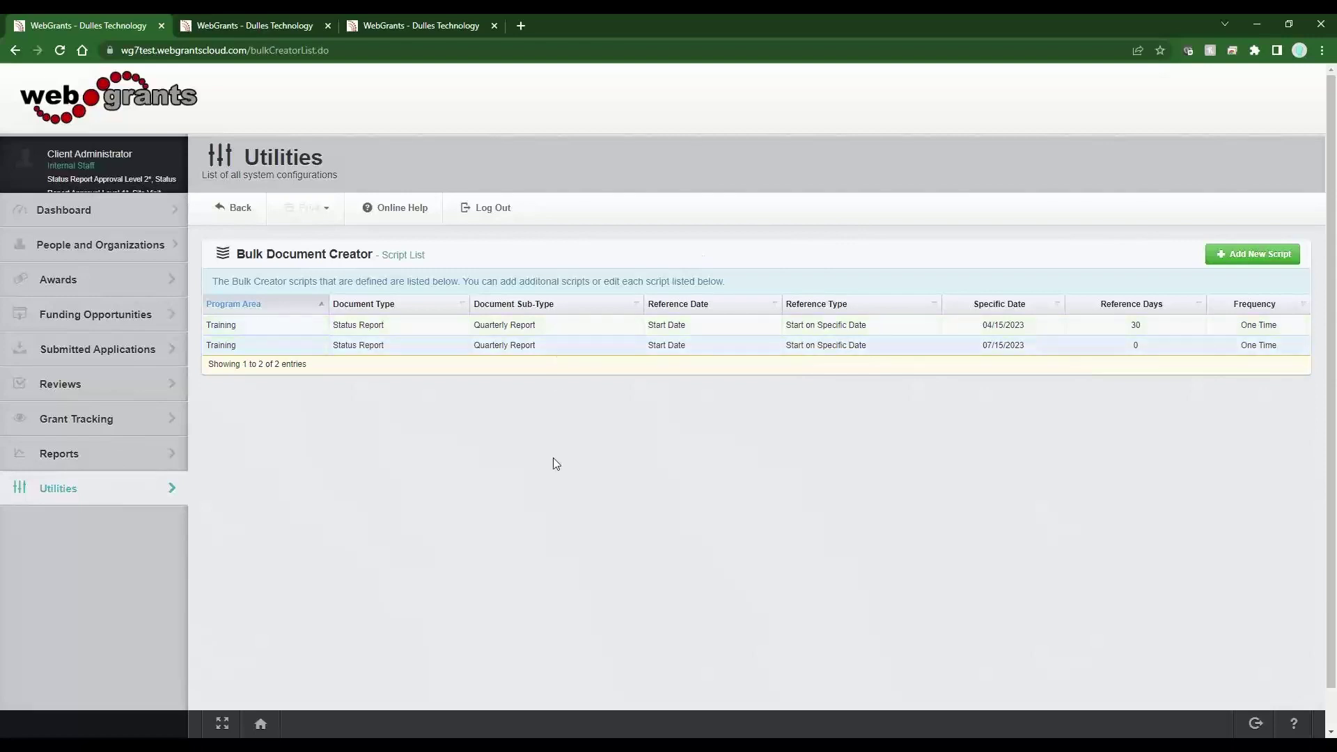
pyautogui.click(1253, 259)
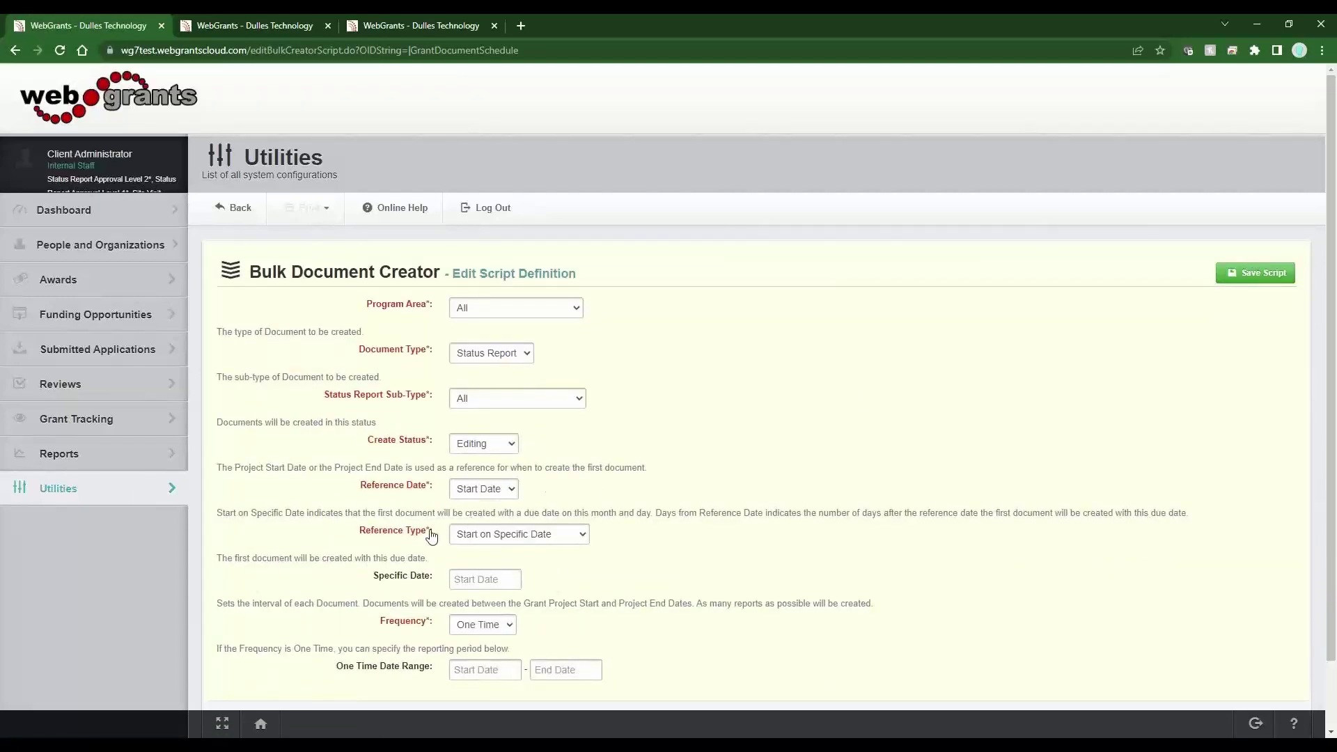
pyautogui.moveTo(429, 536); pyautogui.dragTo(352, 538)
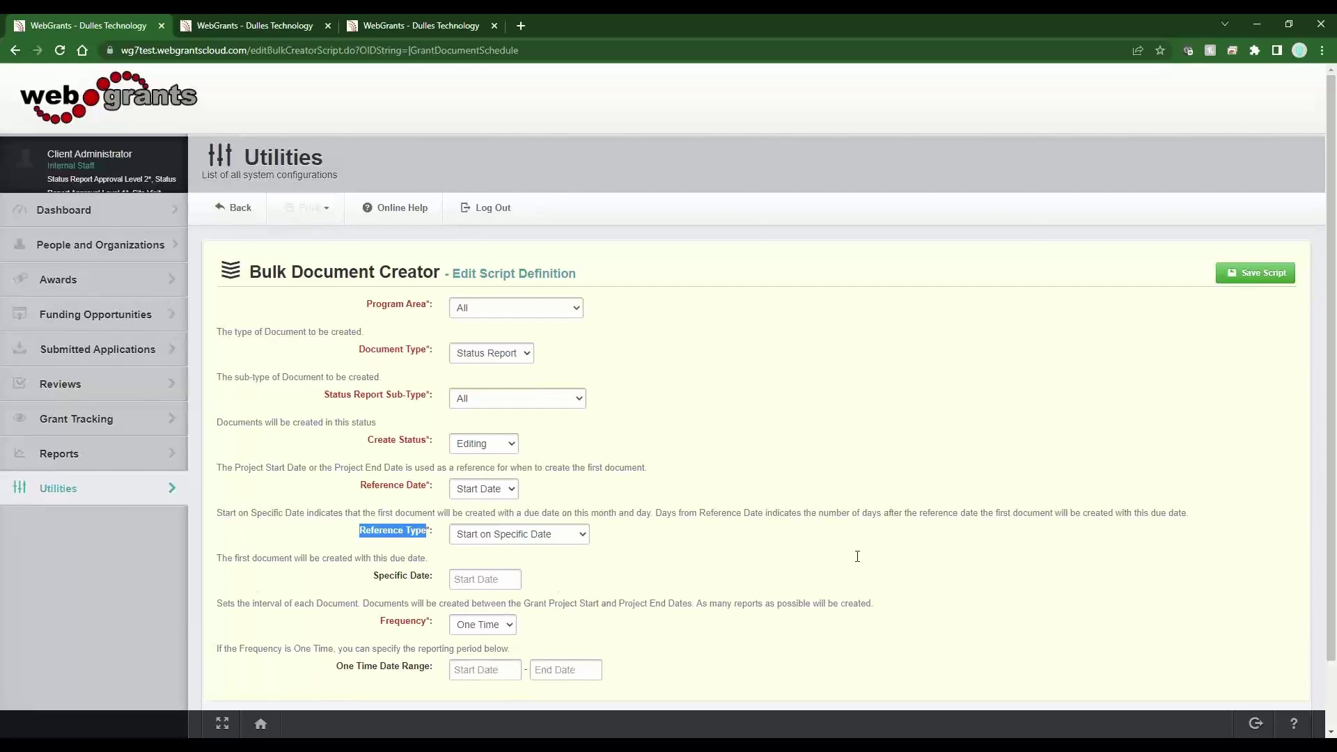
pyautogui.click(539, 307)
pyautogui.click(529, 361)
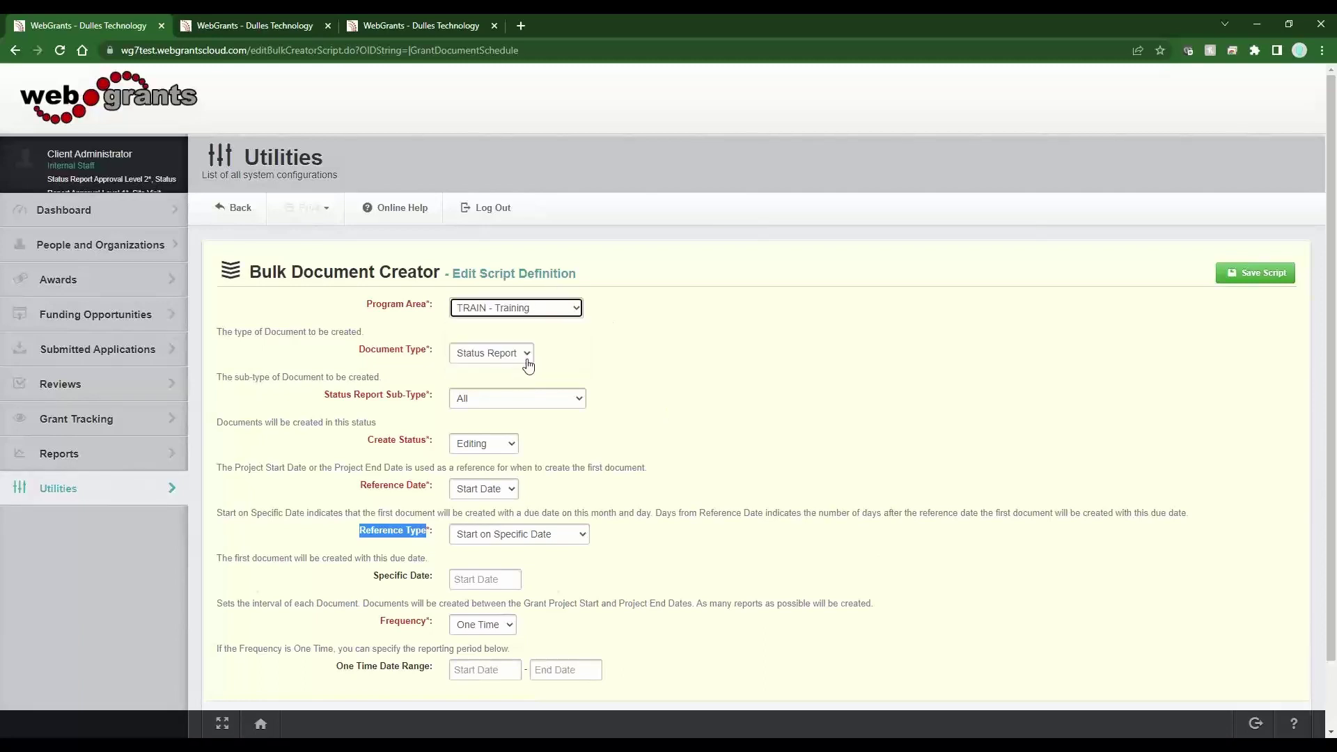
pyautogui.click(550, 398)
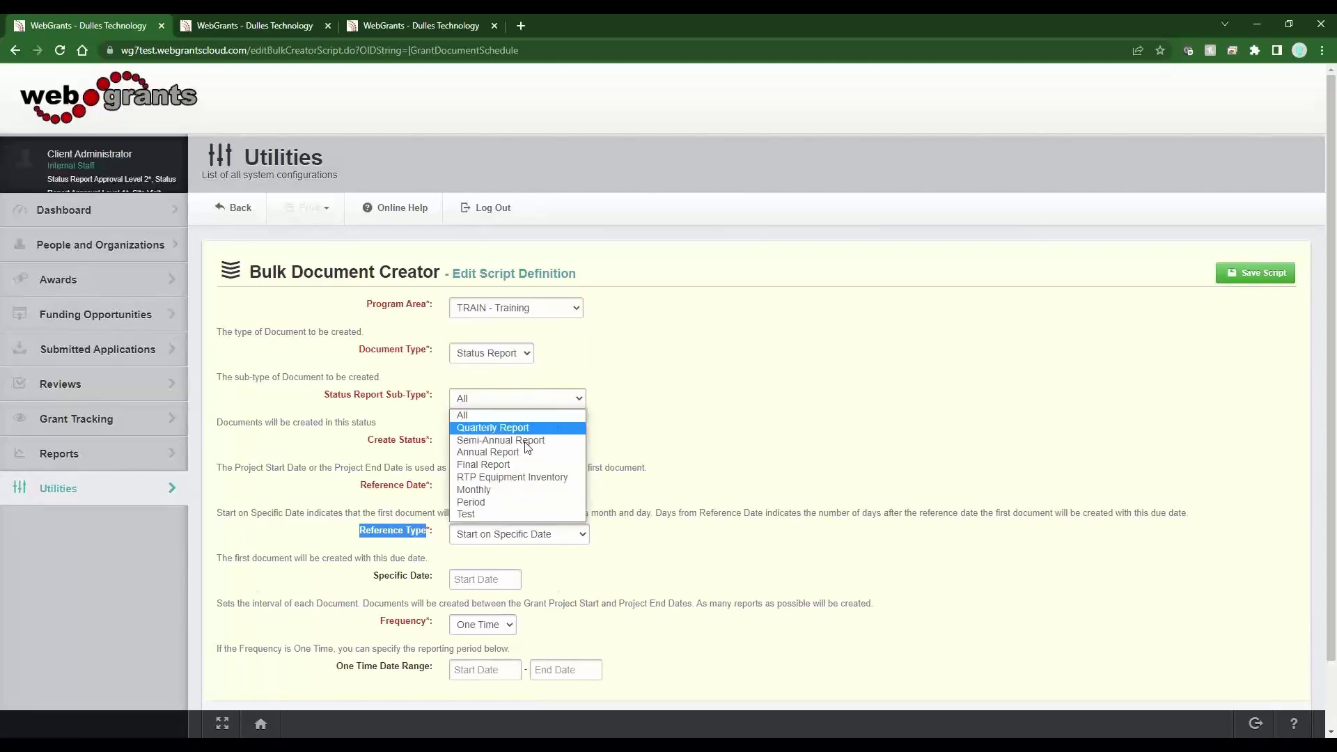
pyautogui.click(487, 465)
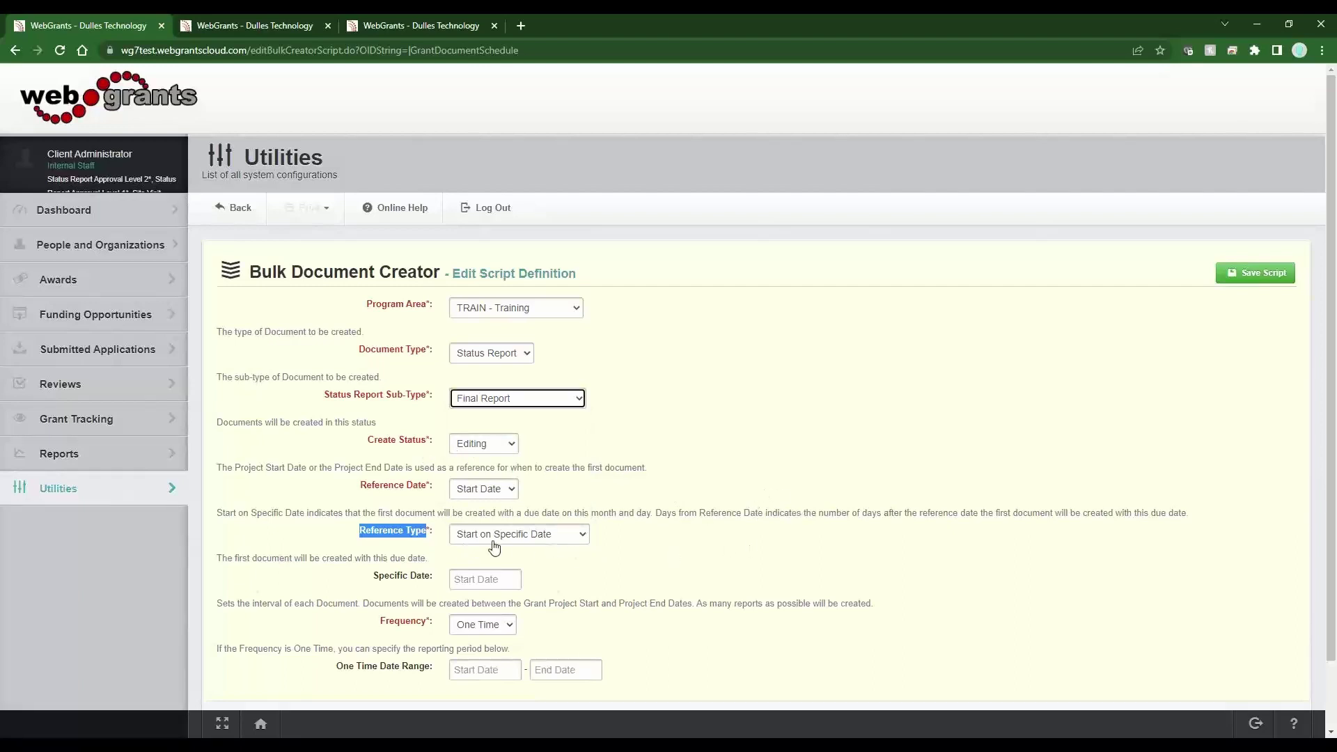
# Step: Compare the two reference types and set the script's Reference Type to Days from Reference Date
pyautogui.click(525, 539)
pyautogui.click(526, 544)
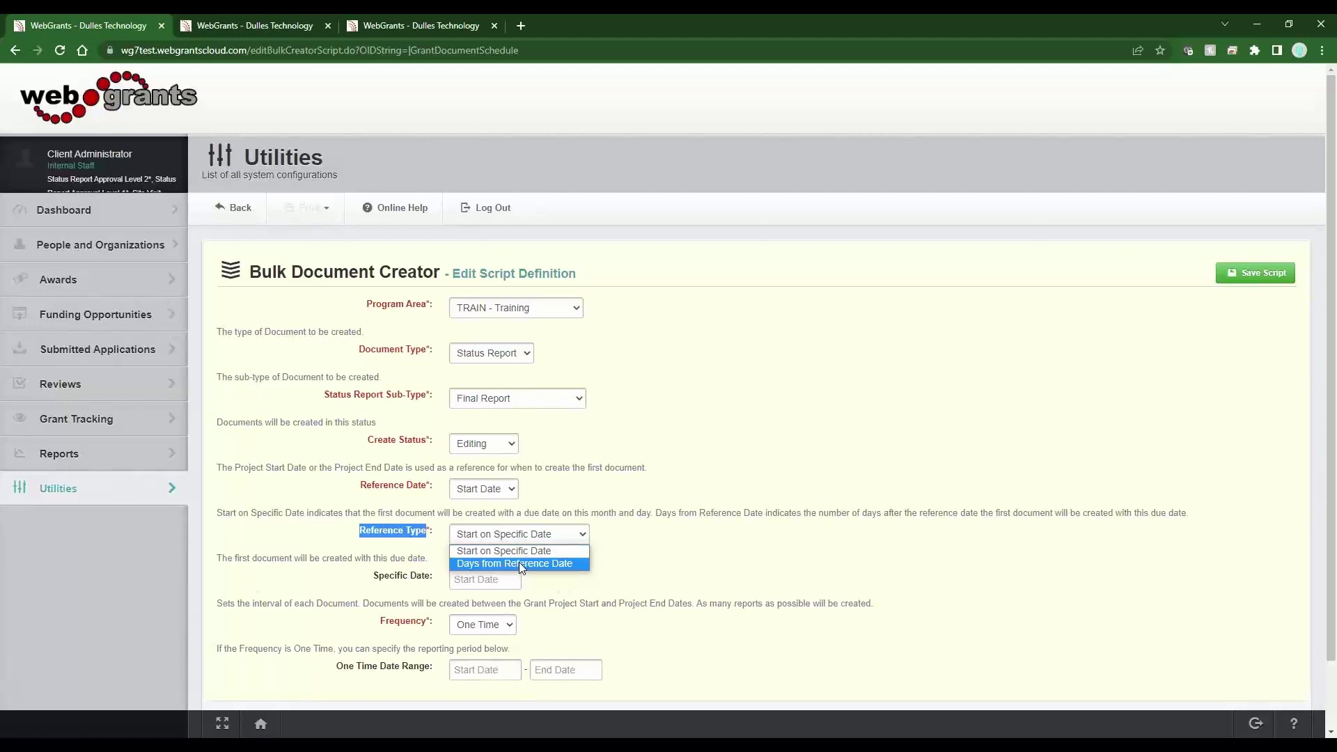
pyautogui.click(519, 561)
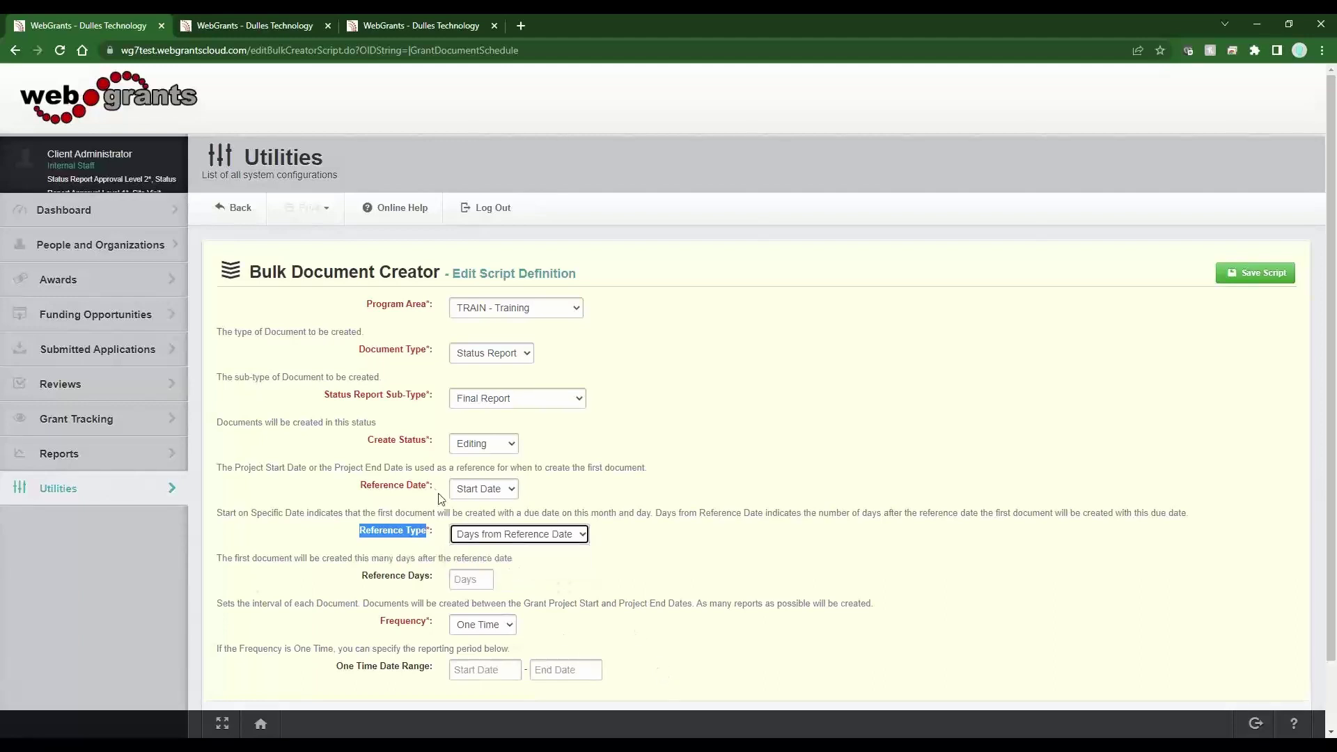
pyautogui.moveTo(431, 488); pyautogui.dragTo(360, 495)
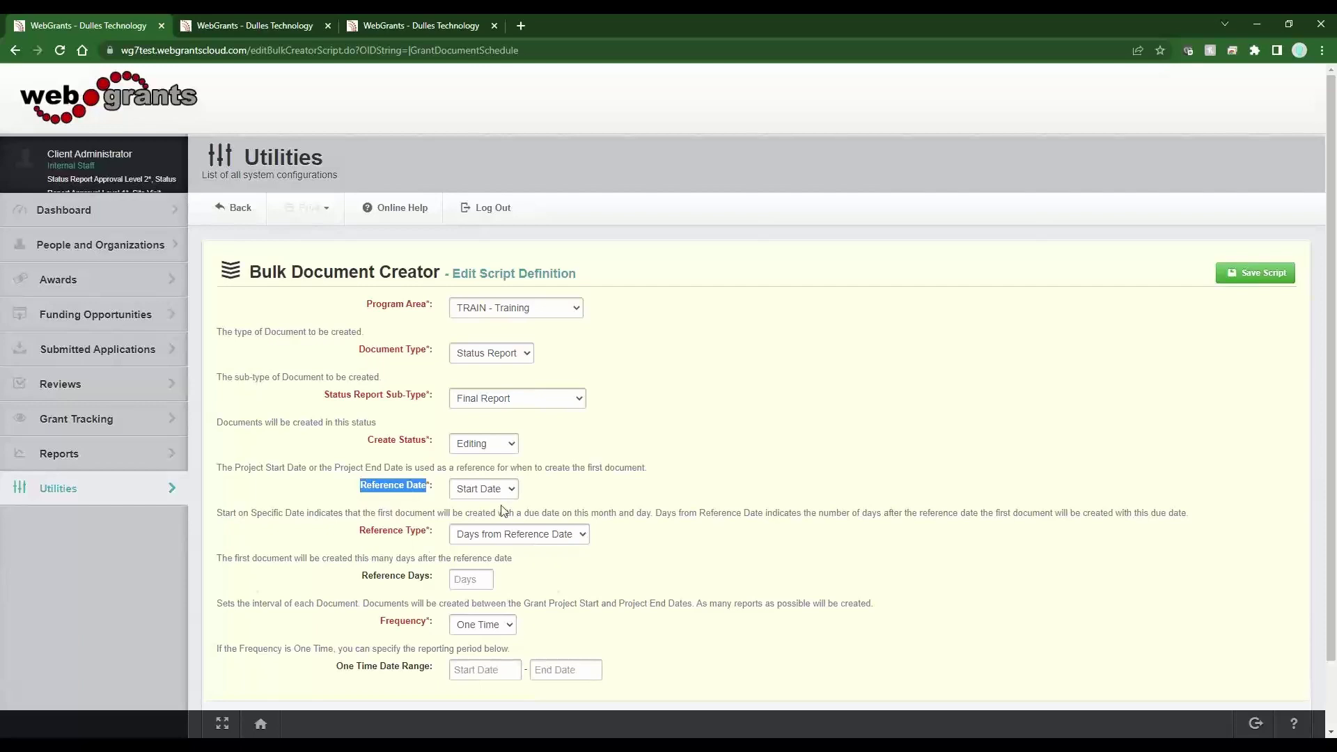
pyautogui.click(499, 537)
pyautogui.click(509, 551)
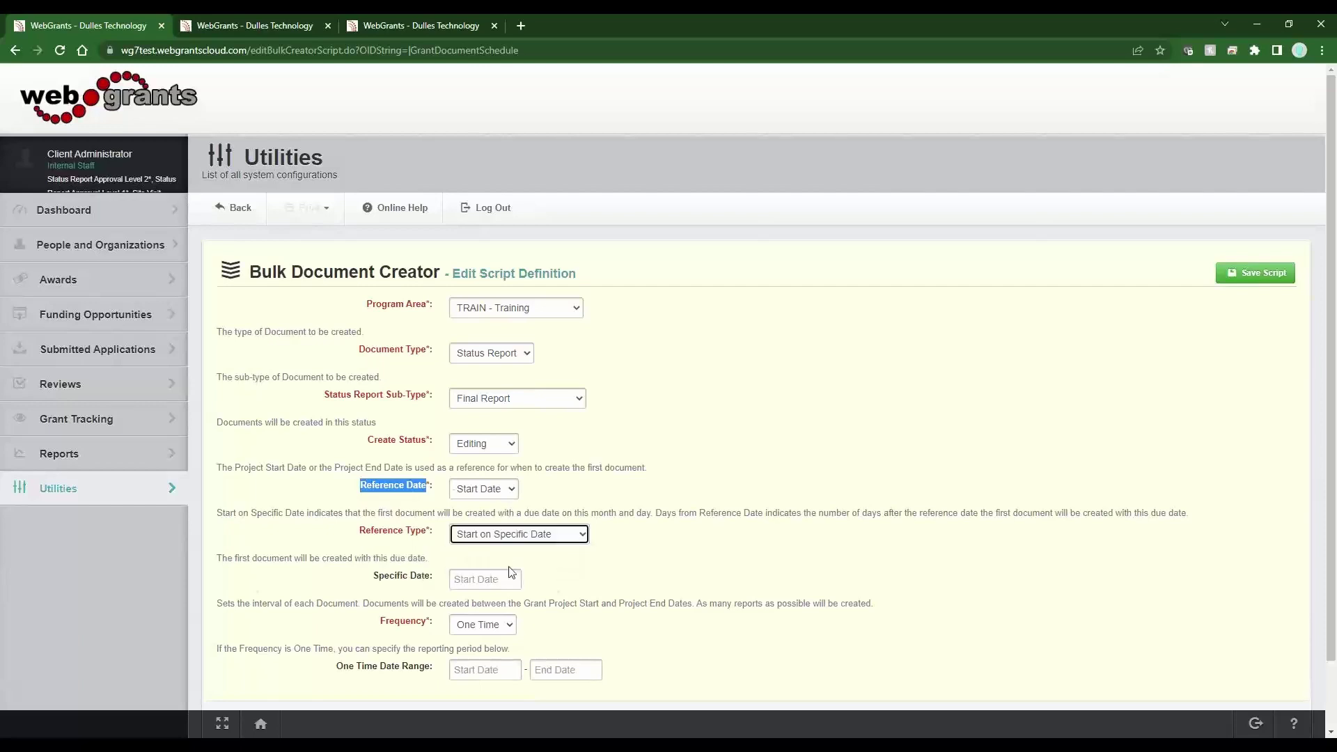
pyautogui.click(481, 536)
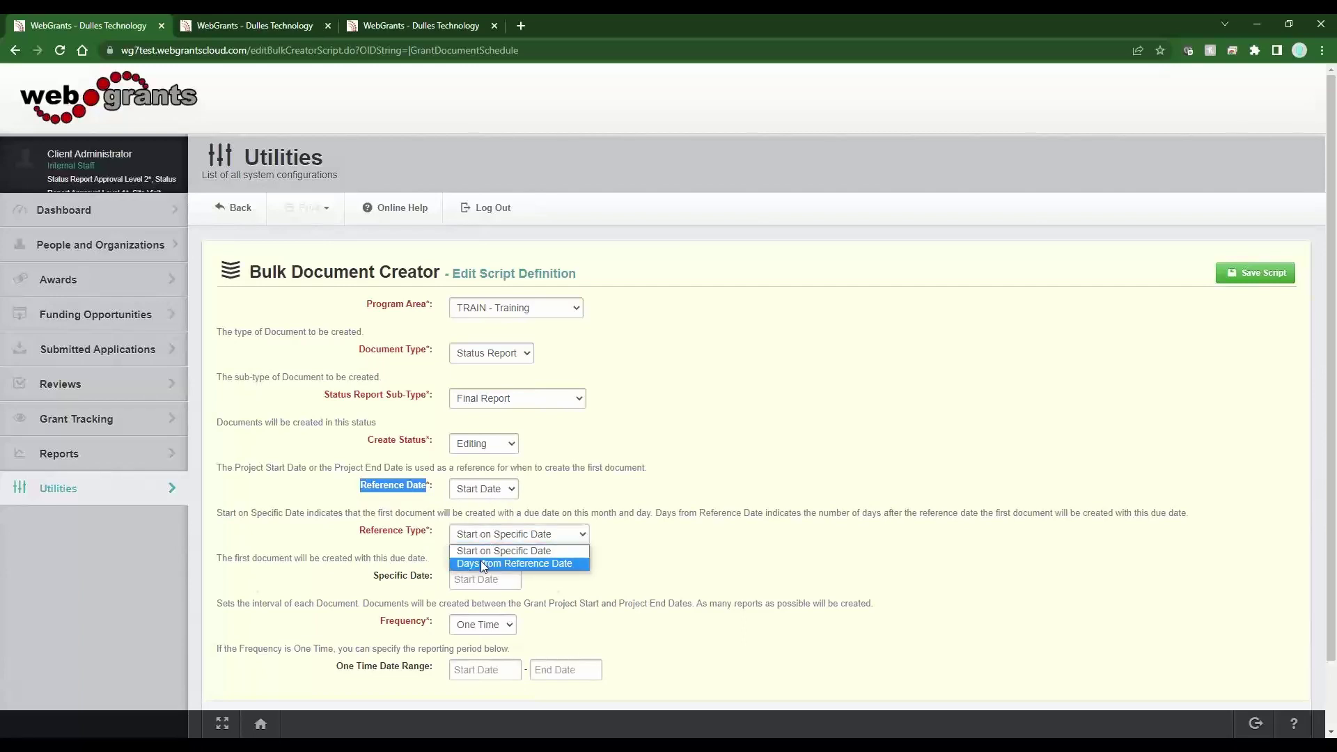
pyautogui.click(480, 561)
pyautogui.rightClick(480, 561)
pyautogui.press('Escape')
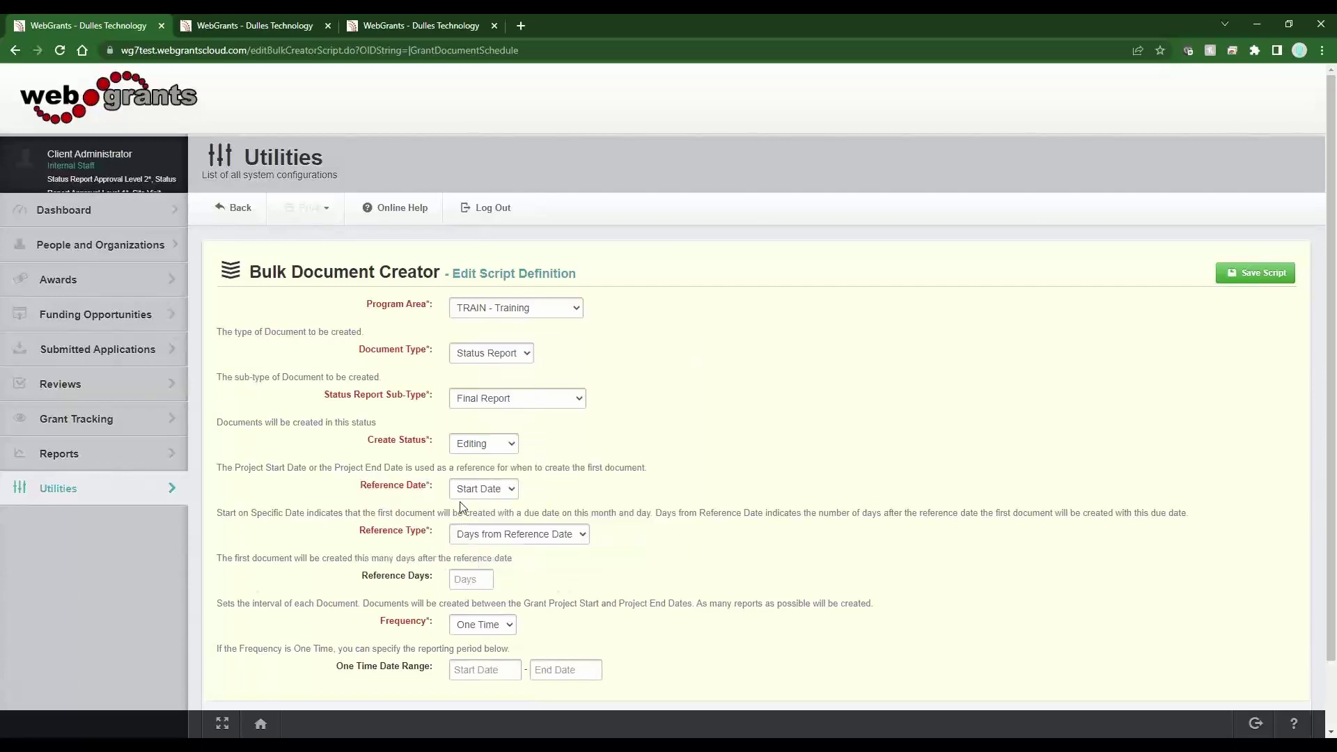
pyautogui.moveTo(427, 493); pyautogui.dragTo(325, 496)
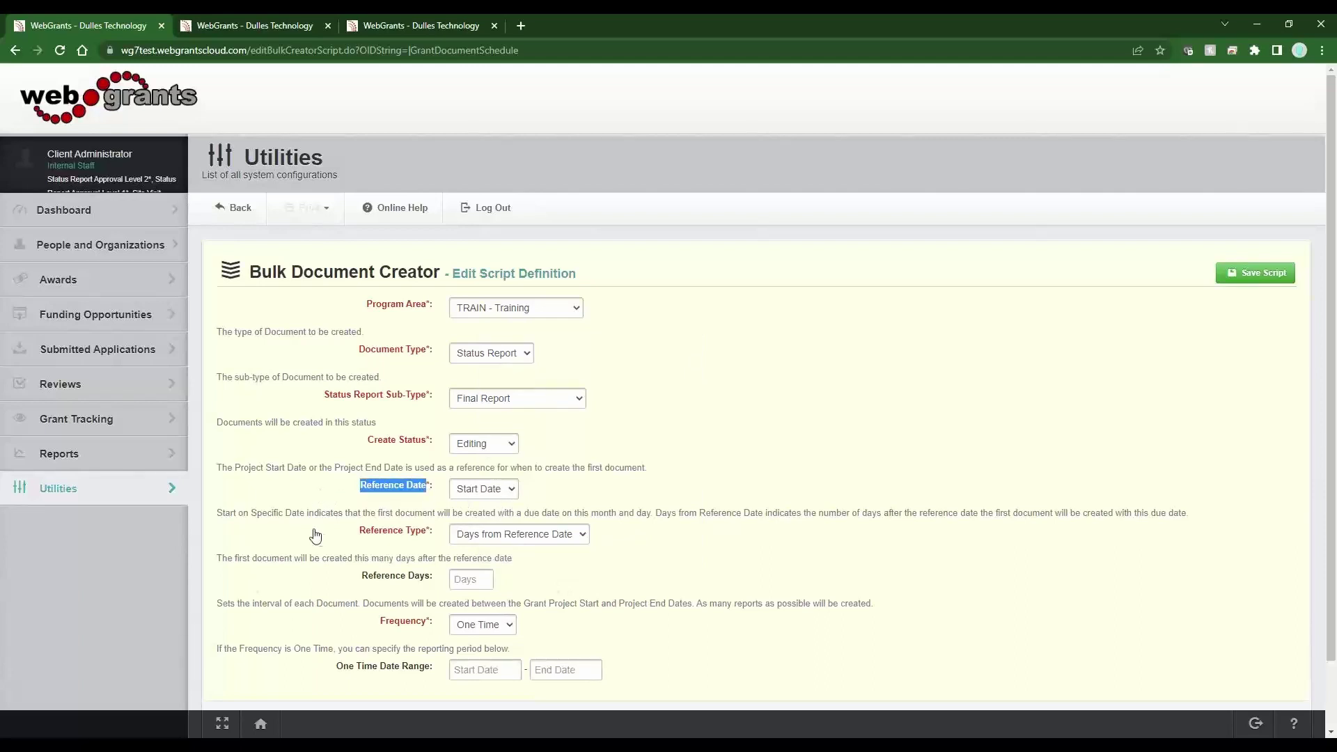
pyautogui.moveTo(430, 582); pyautogui.dragTo(513, 561)
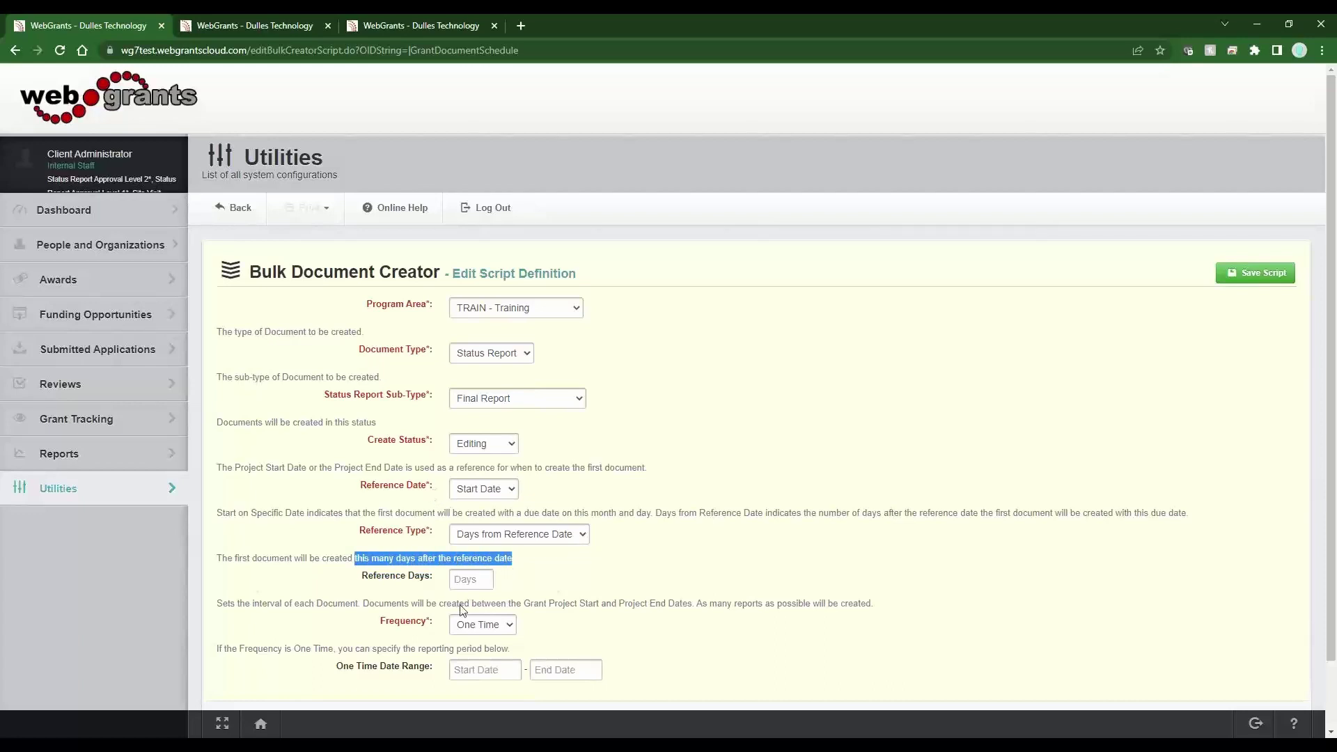
# Step: Try End Date as the script's reference date with 10 reference days, and switch back to Start Date
pyautogui.click(512, 491)
pyautogui.click(500, 517)
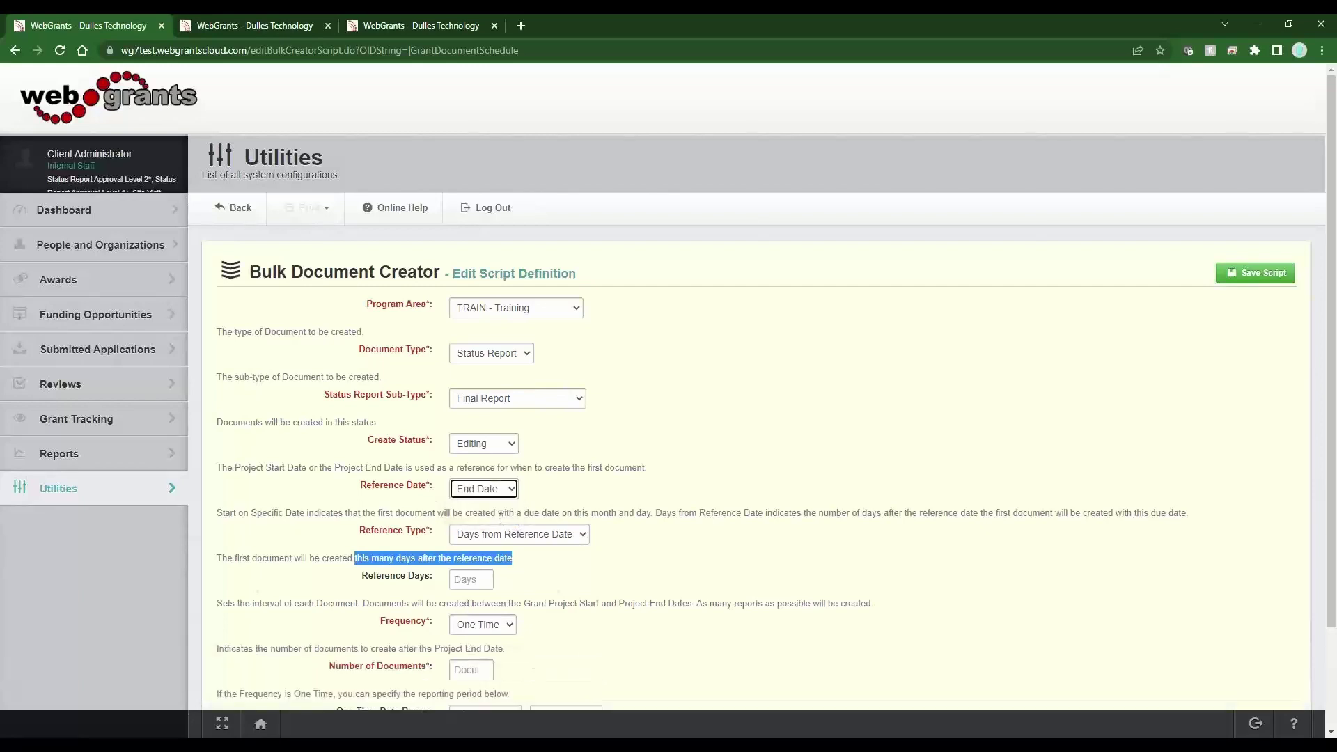
pyautogui.click(469, 584)
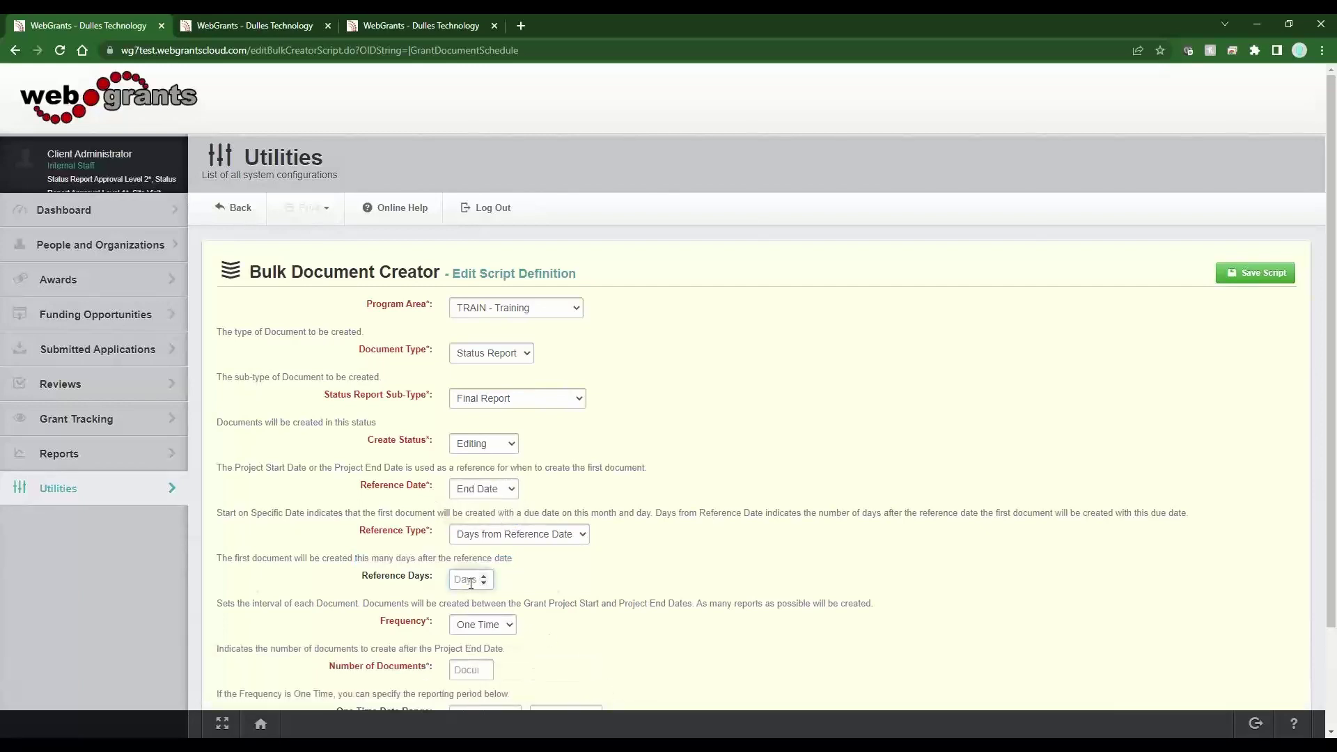
pyautogui.write('10')
pyautogui.click(508, 493)
pyautogui.click(481, 505)
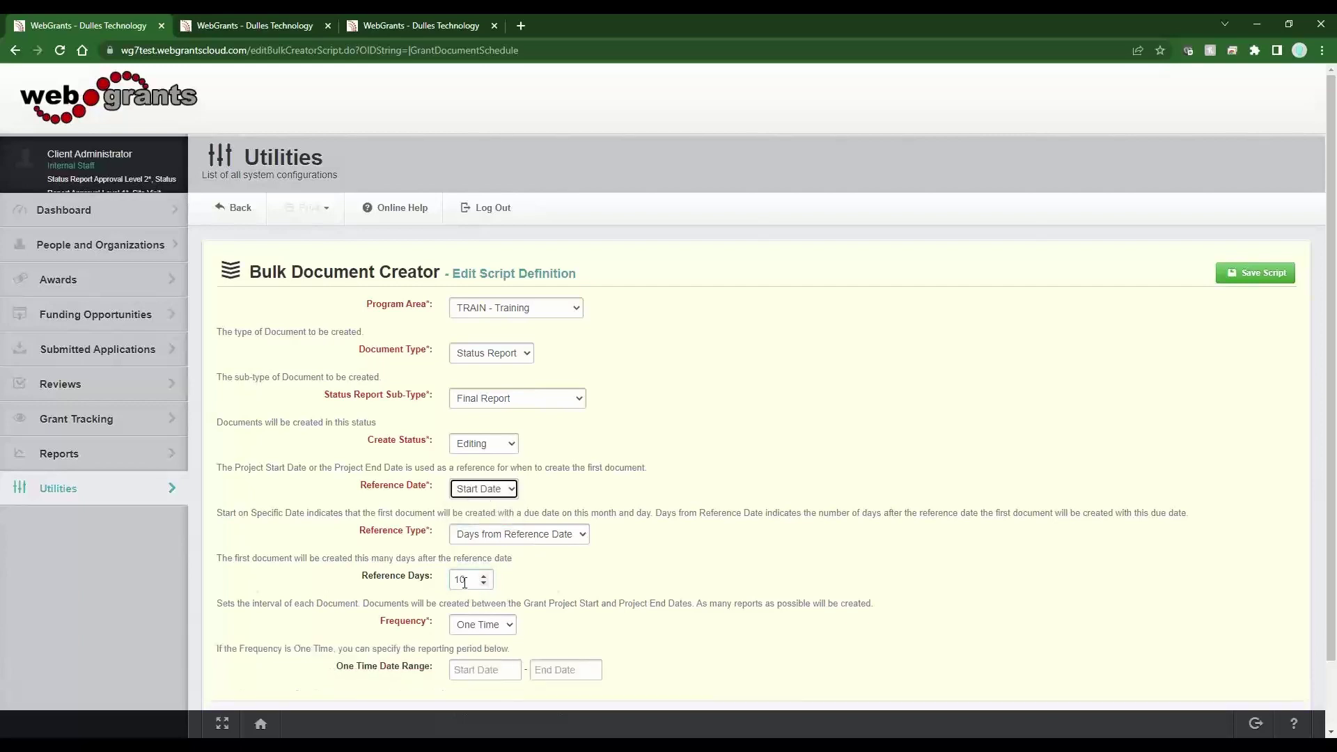
# Step: Set the script's Reference Days to 180
pyautogui.click(464, 583)
pyautogui.press('BackSpace')
pyautogui.press('BackSpace')
pyautogui.write('180')
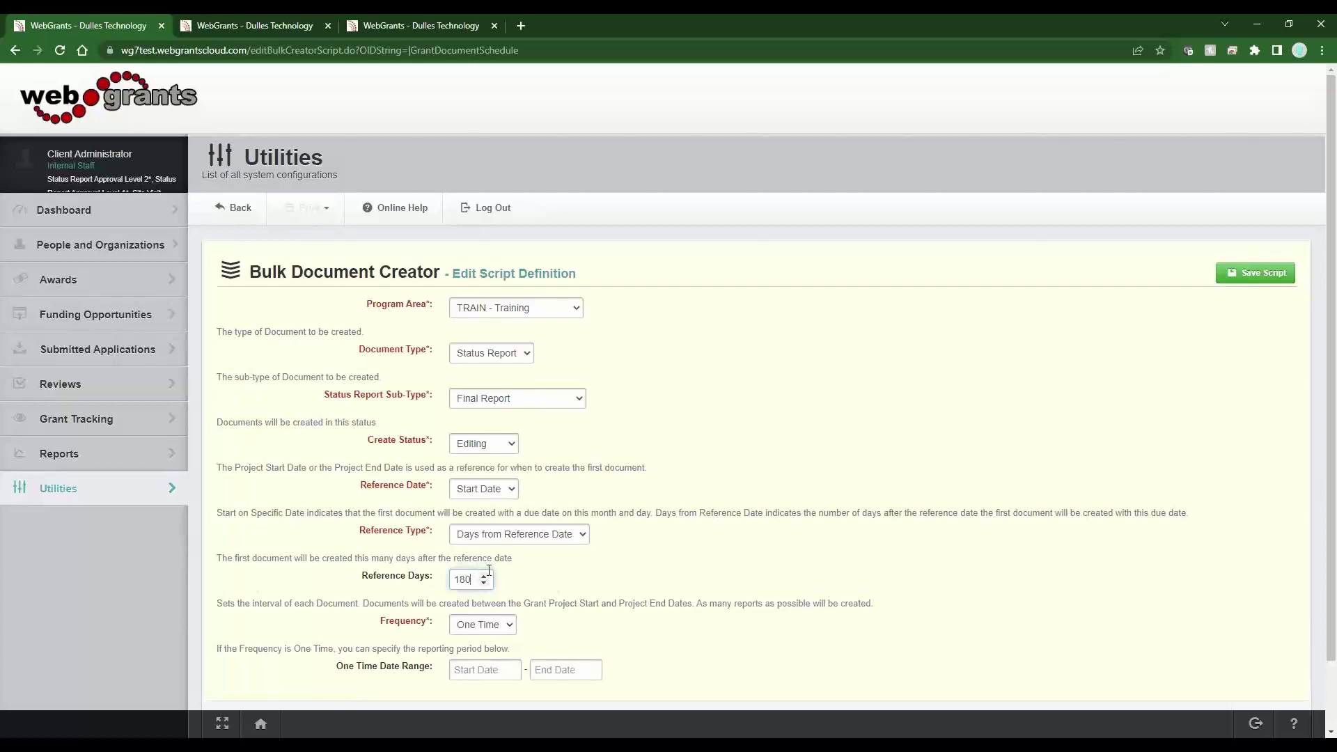
# Step: Keep the One Time frequency, set the one-time date range to 01/01/2023 through 12/31/2023, and save the Final Report script
pyautogui.moveTo(426, 622); pyautogui.dragTo(377, 627)
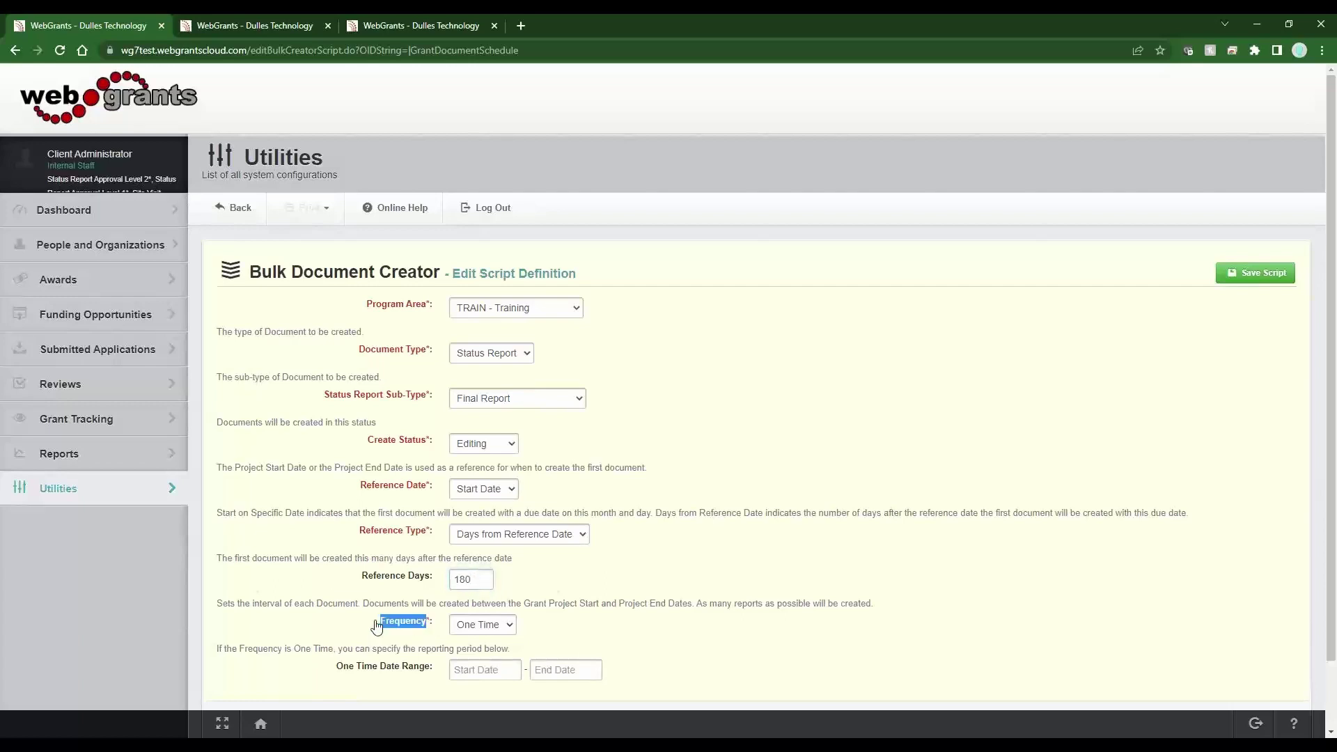
pyautogui.click(359, 652)
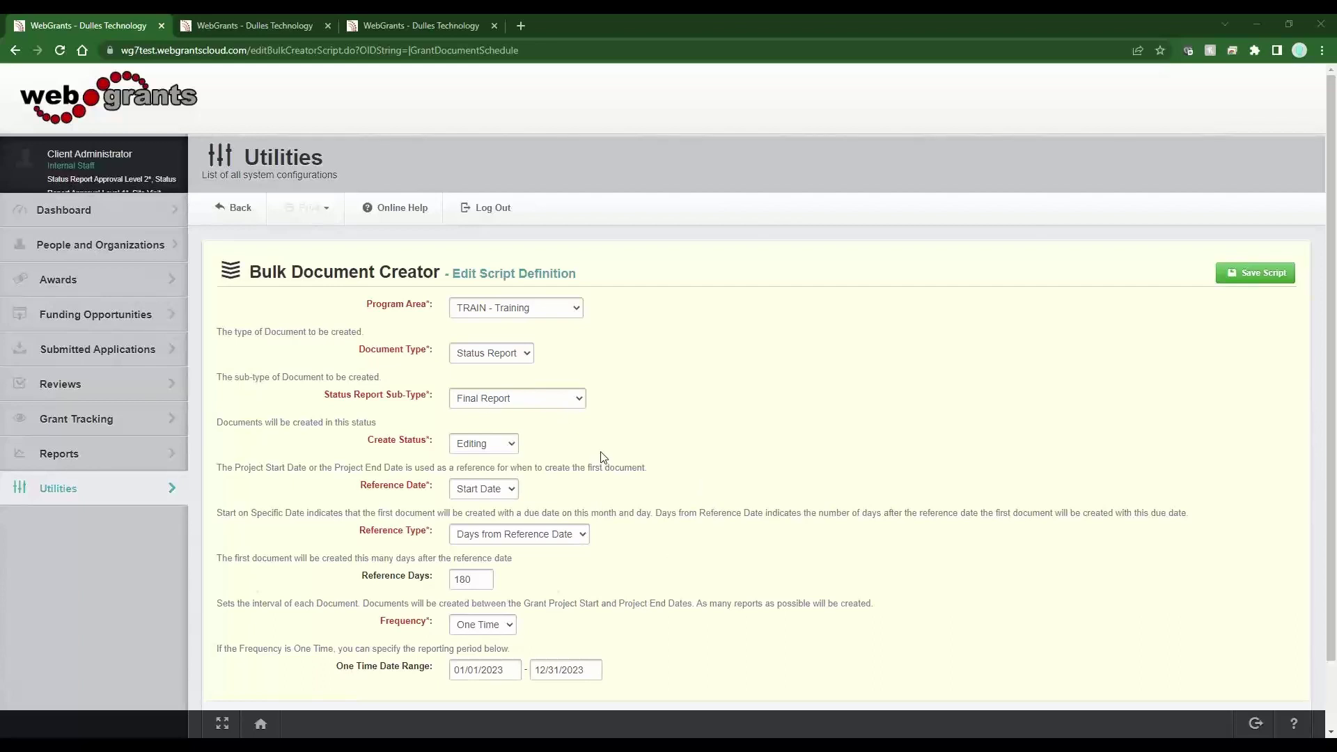
pyautogui.click(1269, 275)
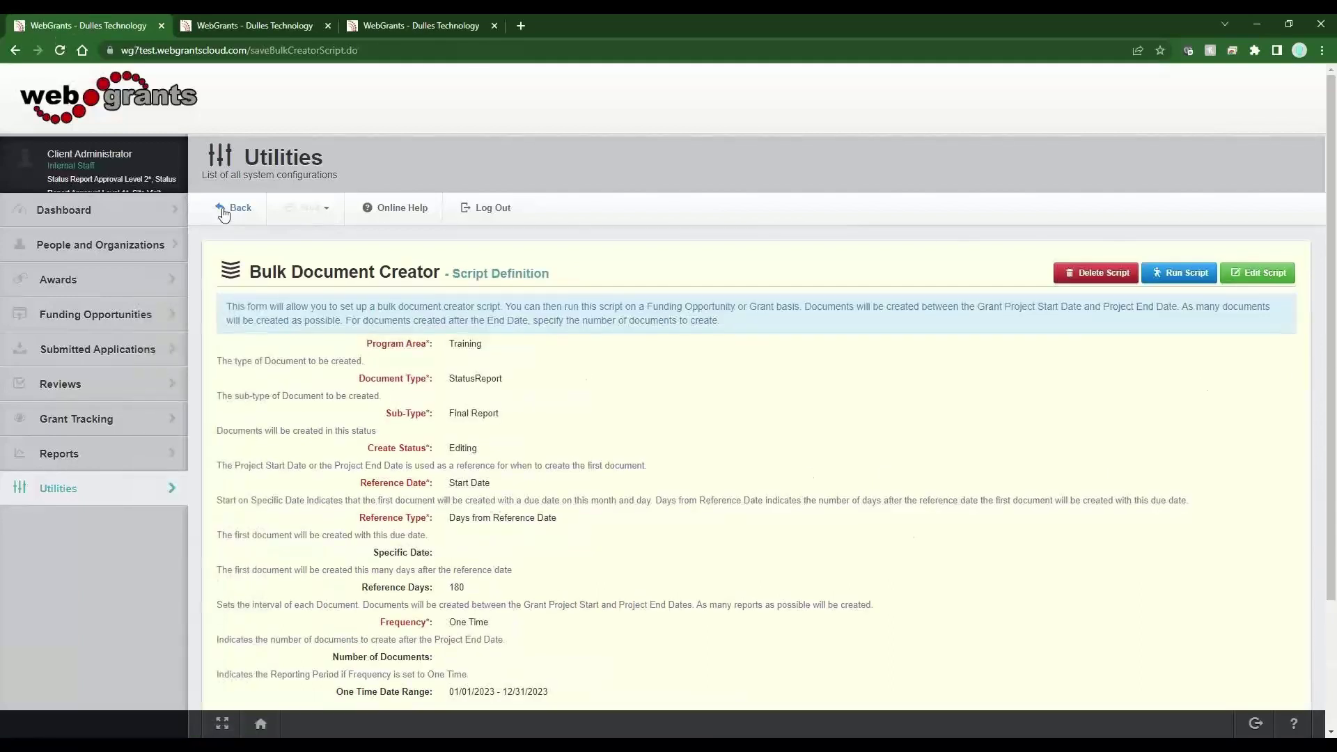
# Step: Return to the script list and check the existing Status Reports of the Training Grant DEMO grant
pyautogui.click(223, 211)
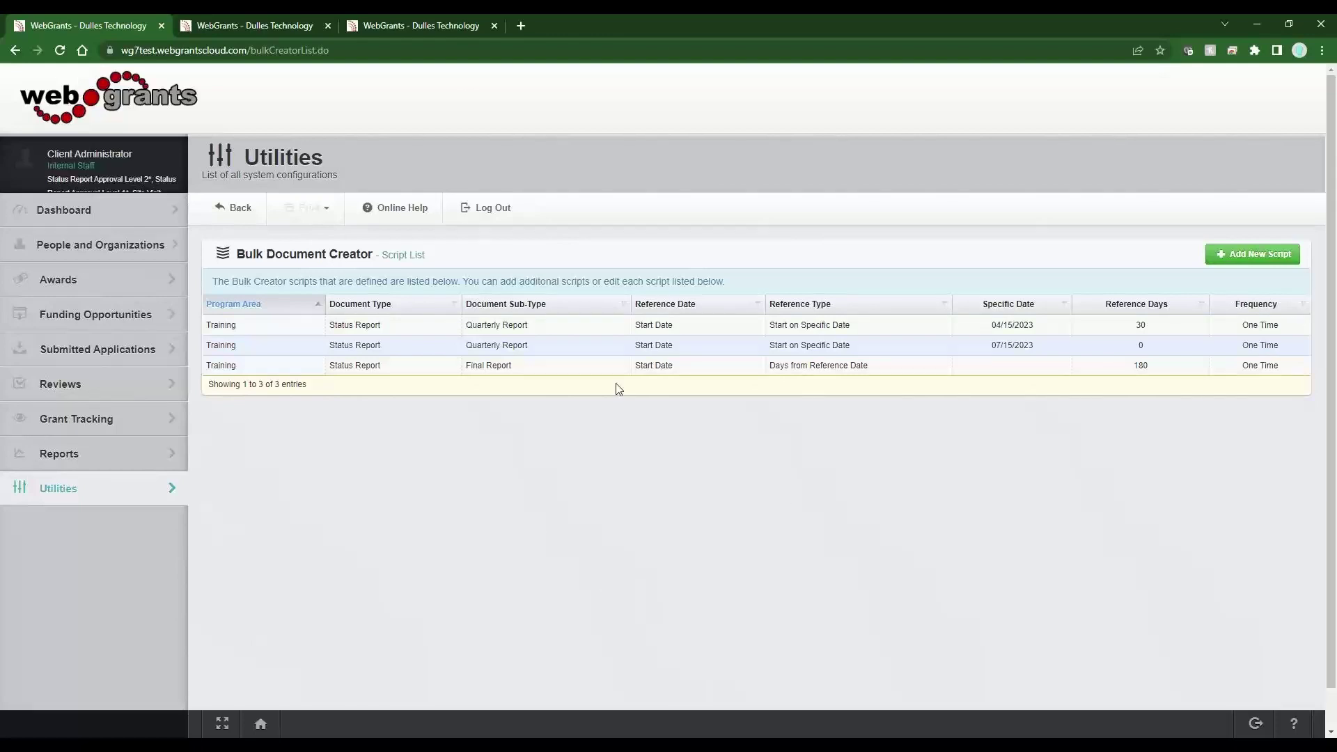
pyautogui.click(428, 28)
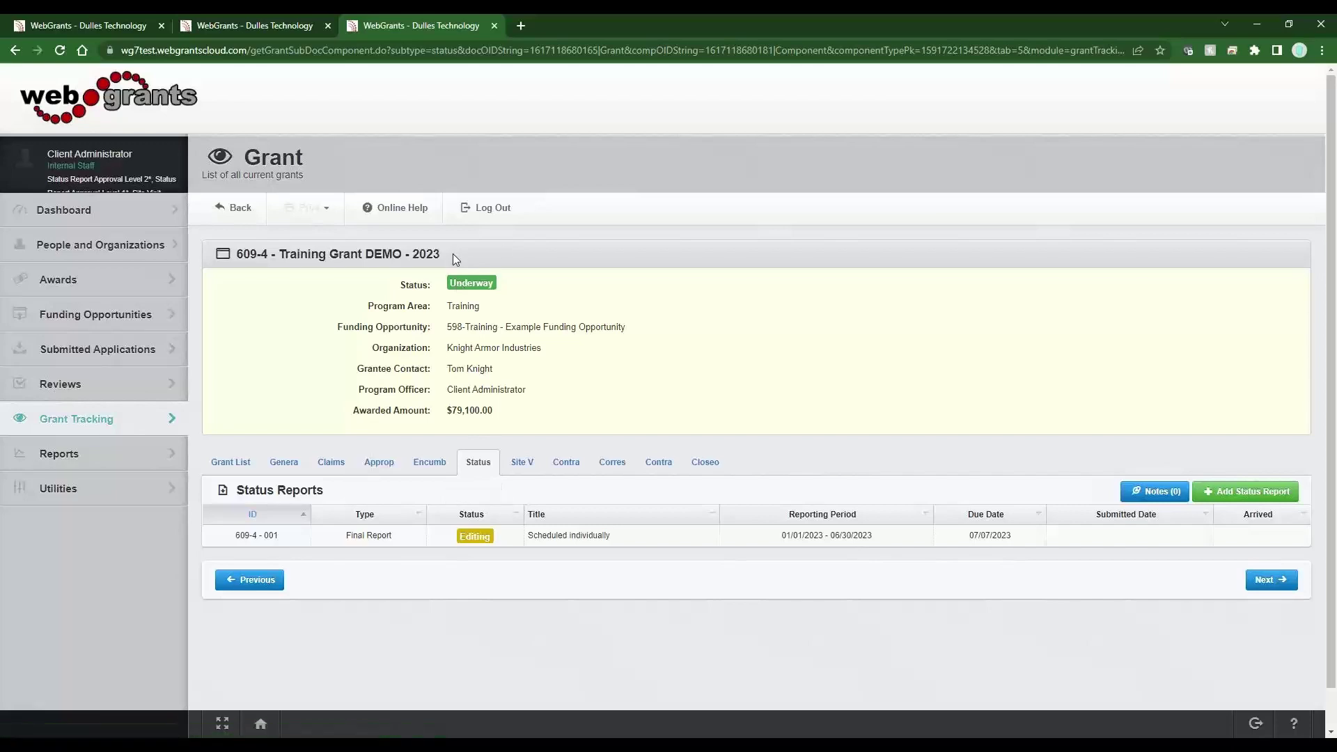
pyautogui.hotkey('ctrl', 'Tab')
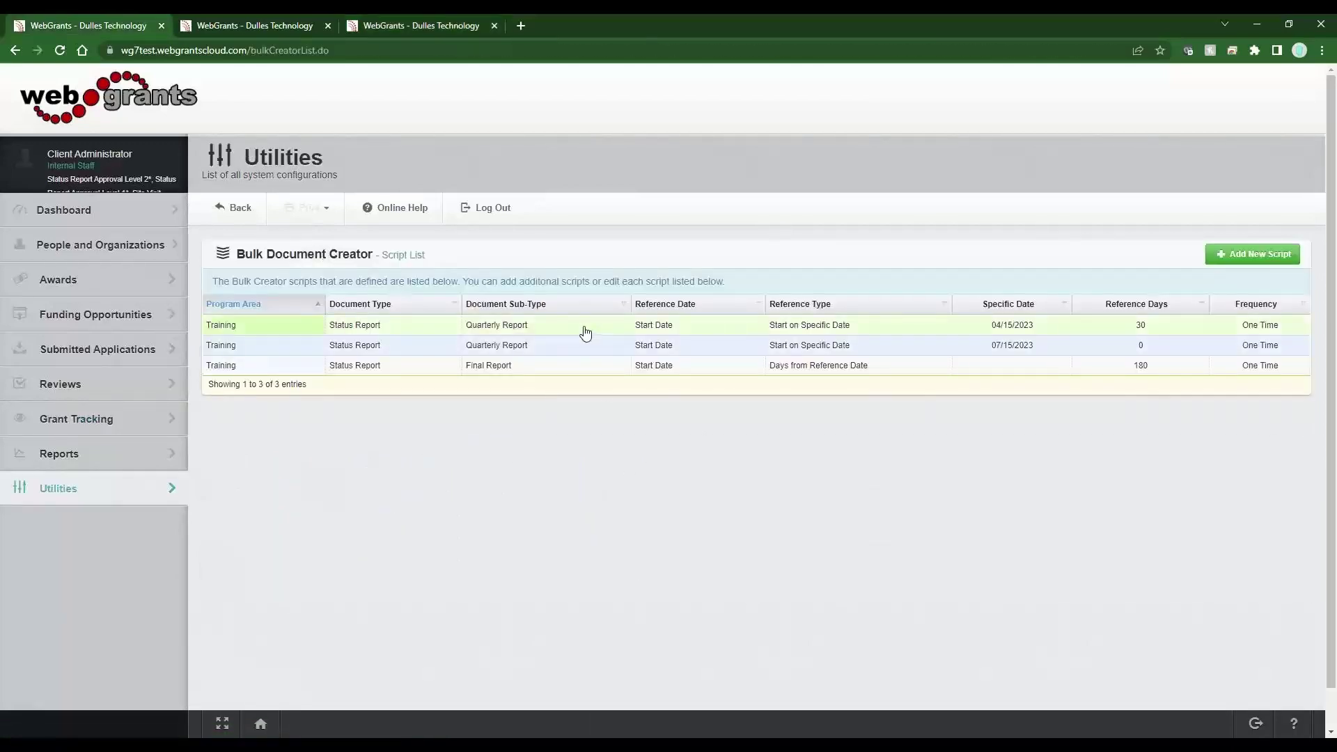
# Step: Run the Quarterly Report script dated 04/15/2023 for the 598-Training - Example Funding Opportunity row last run Feb 10, 2023, and check its run history
pyautogui.click(500, 327)
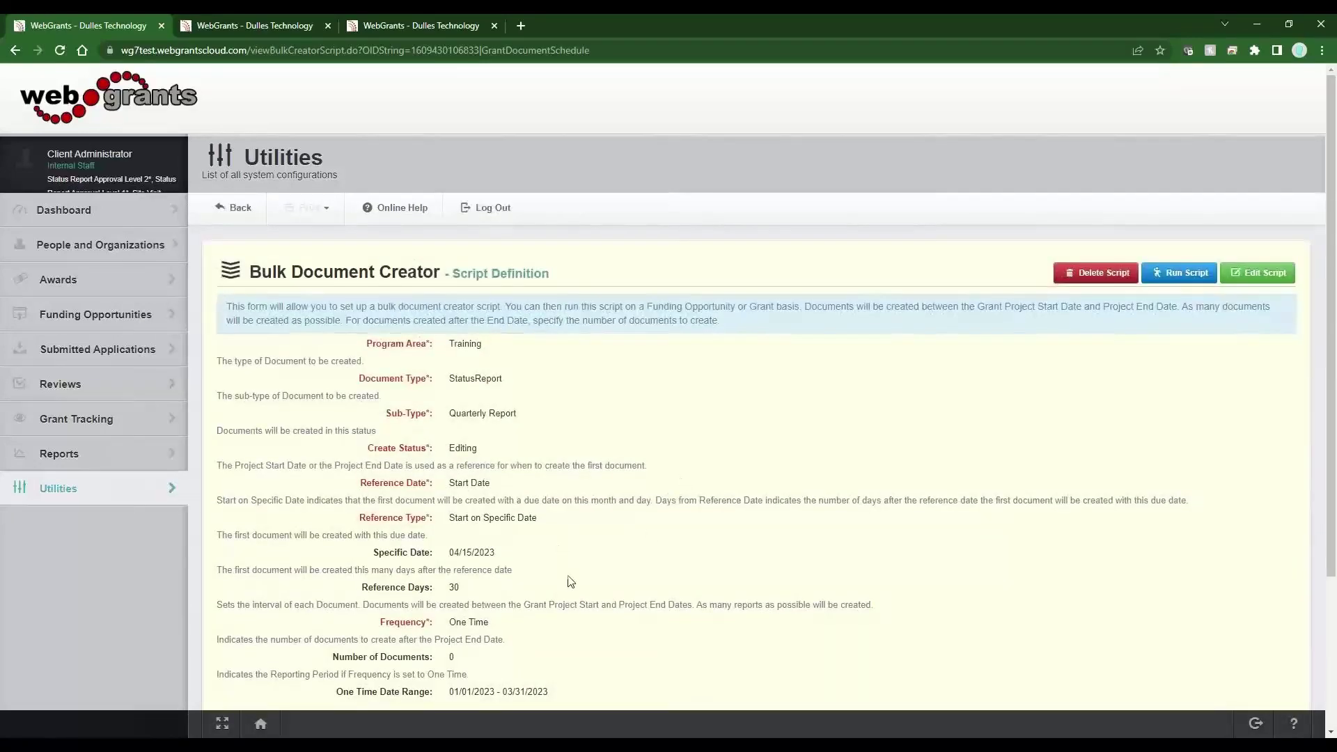
pyautogui.click(1184, 278)
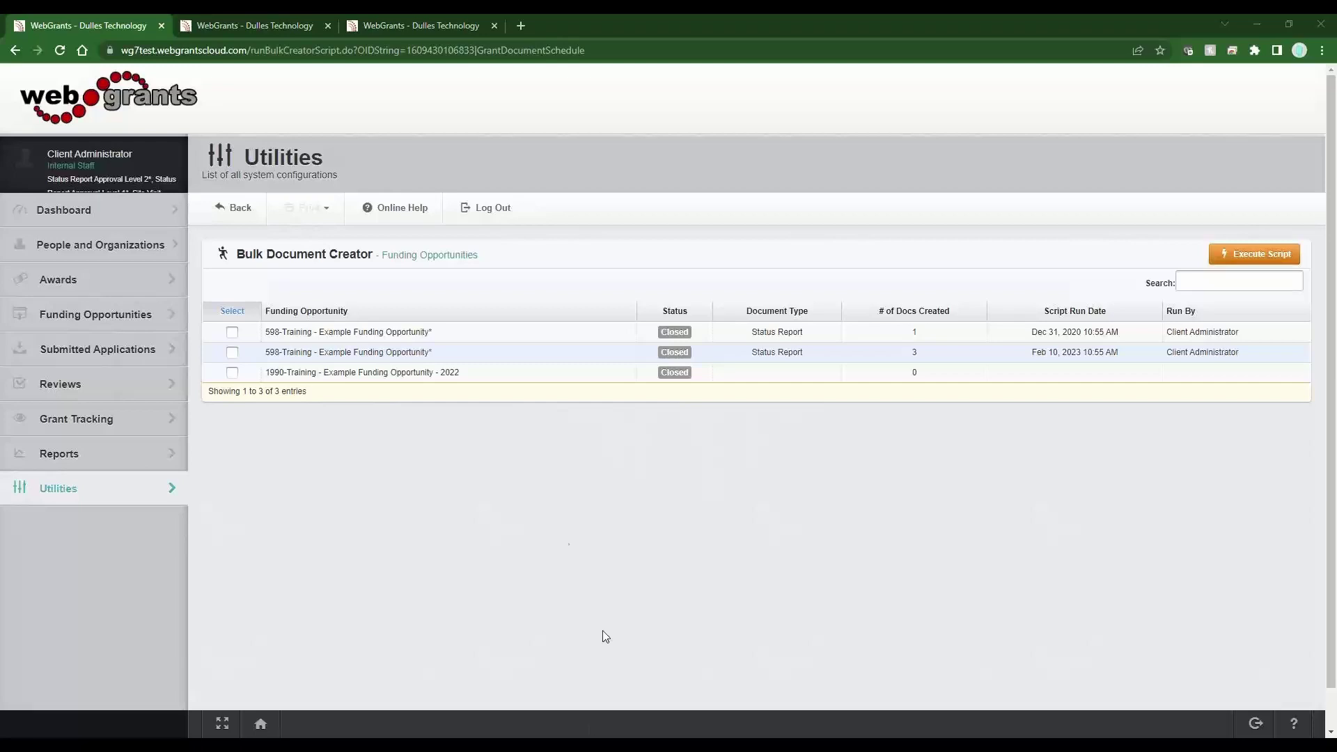
pyautogui.click(232, 352)
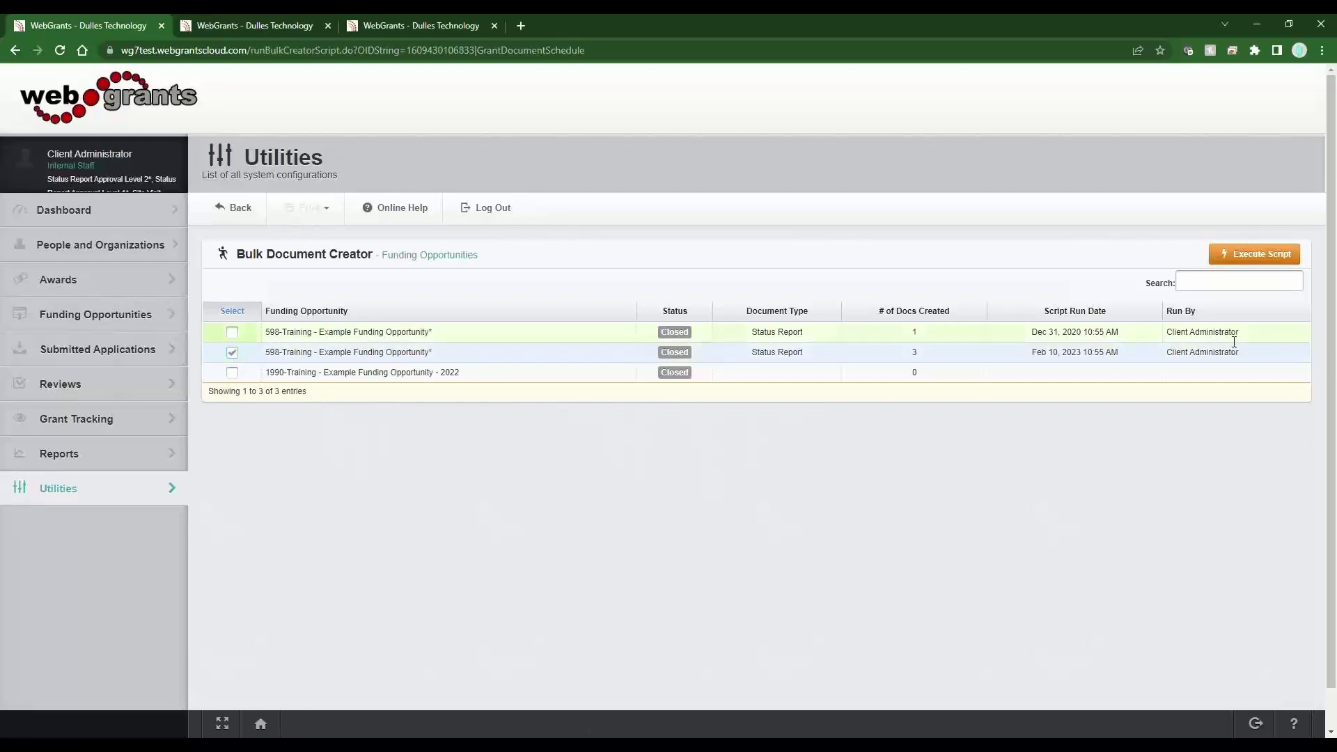
pyautogui.click(1263, 255)
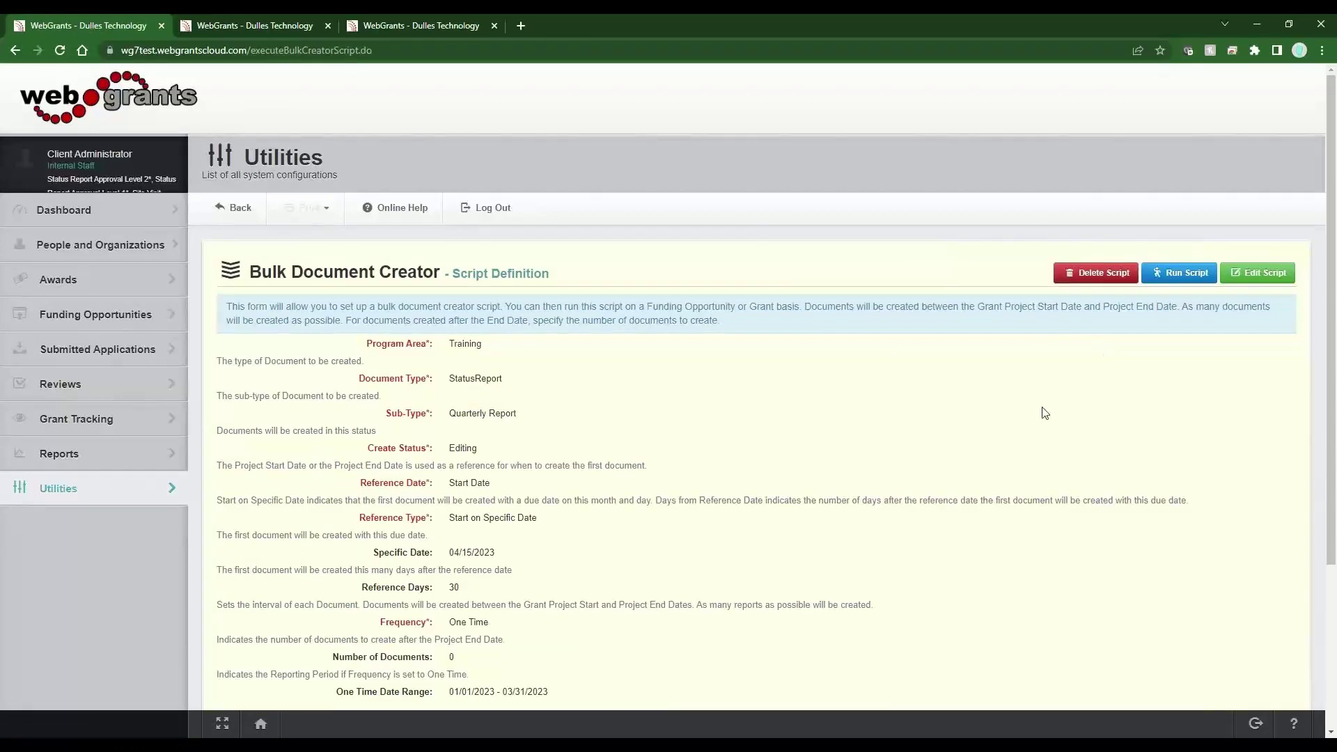
pyautogui.scroll(-3, 657, 442)
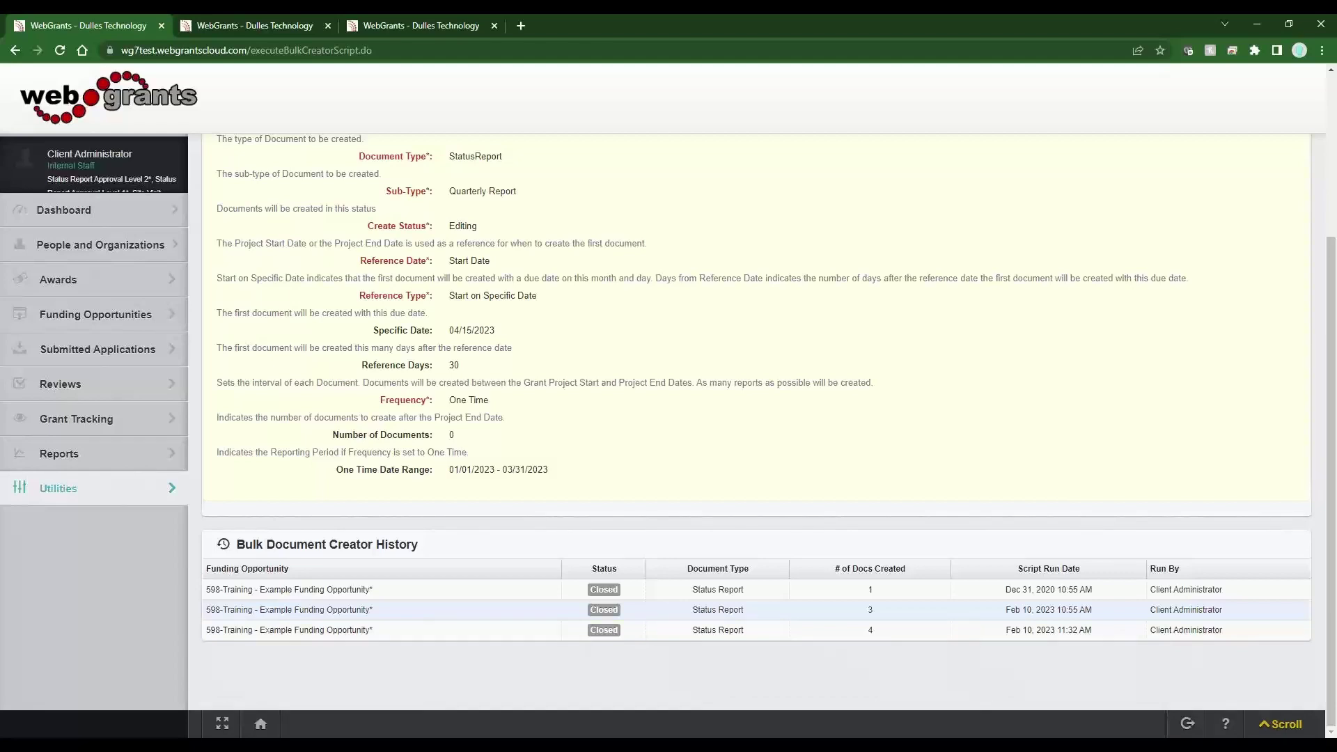
# Step: Check the quarterly report's reporting period and due date in the Training Grant DEMO status reports, and return to the script
pyautogui.click(445, 28)
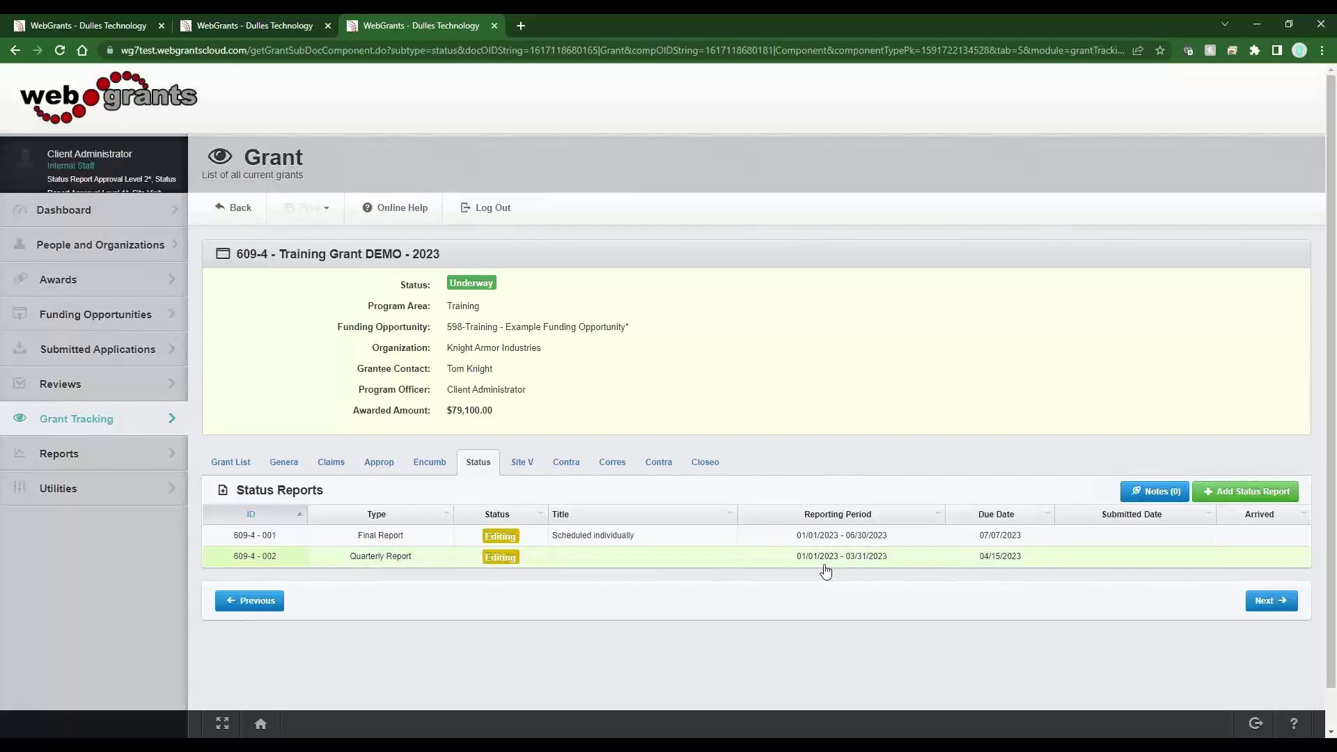
pyautogui.click(1013, 561)
pyautogui.hotkey('ctrl', '1')
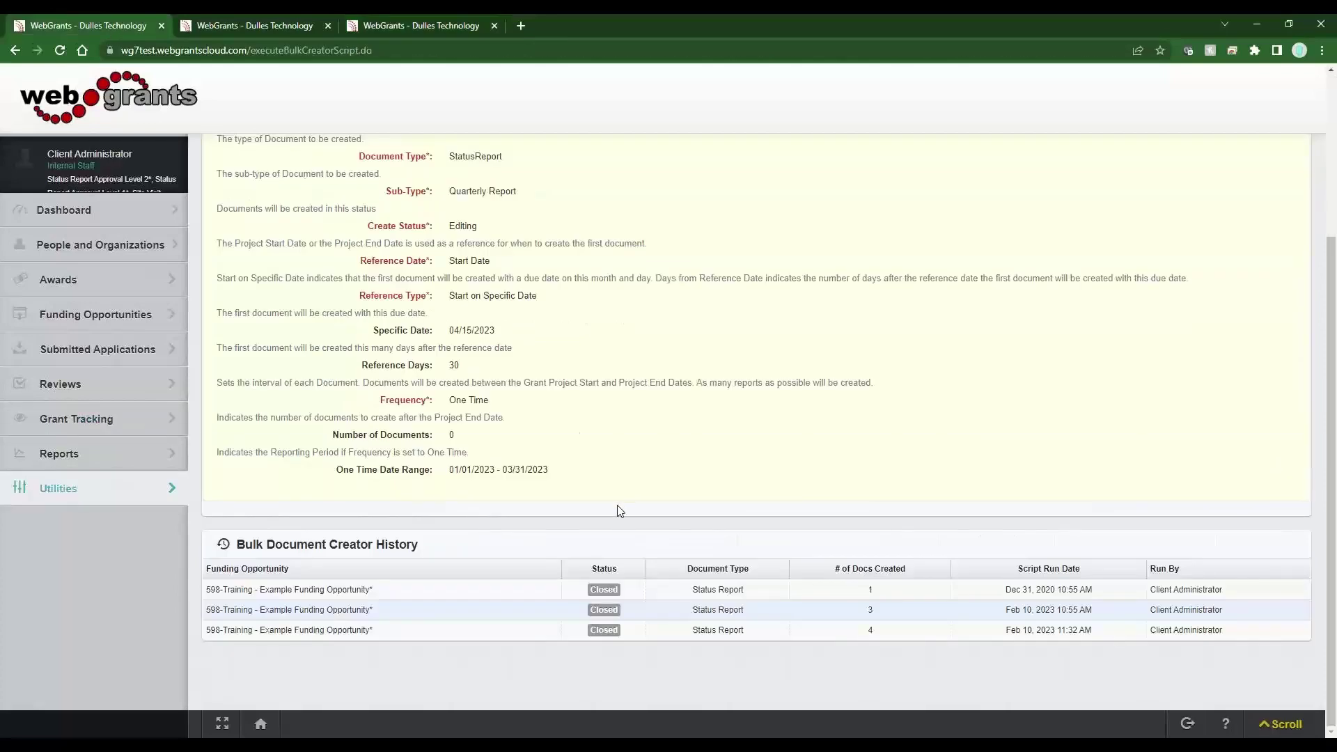
# Step: Run the Quarterly Report script dated 07/15/2023 for 598-Training - Example Funding Opportunity and check its Bulk Document Creator History
pyautogui.scroll(5, 617, 511)
pyautogui.click(237, 208)
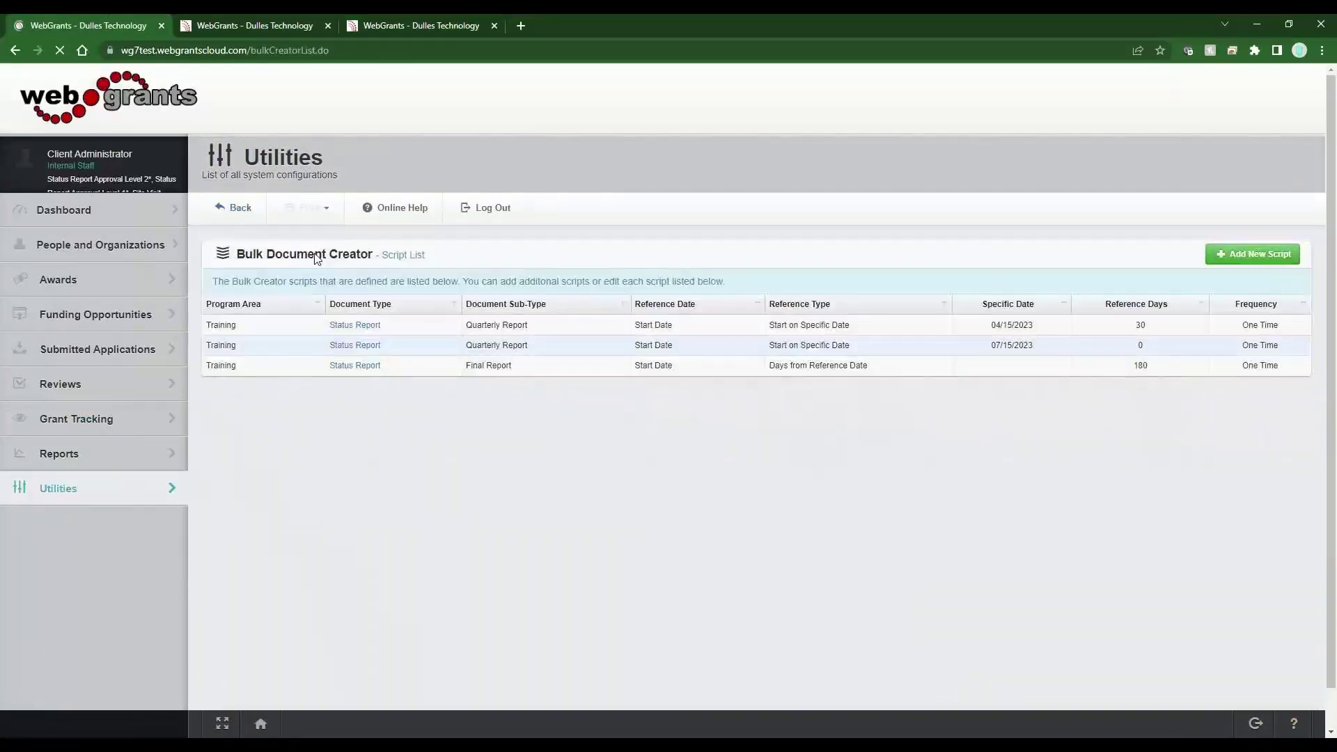
pyautogui.click(696, 355)
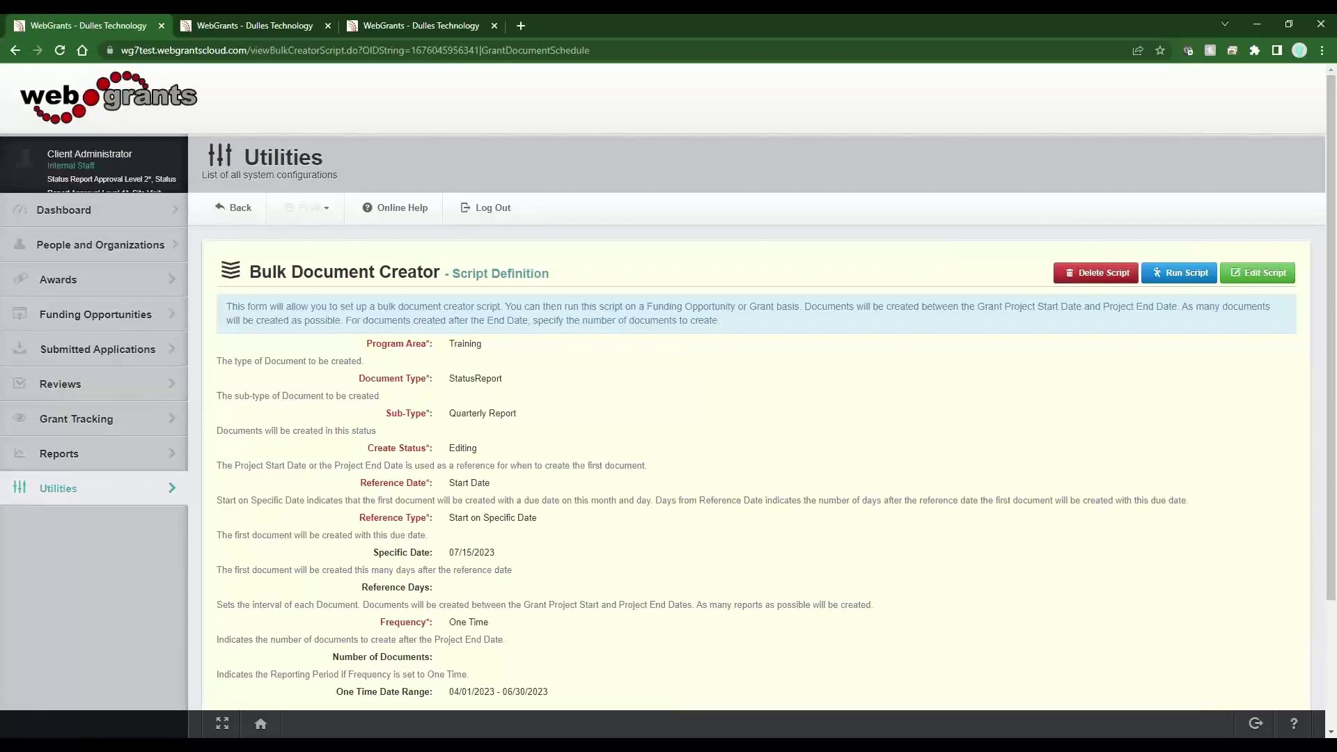
pyautogui.click(1192, 273)
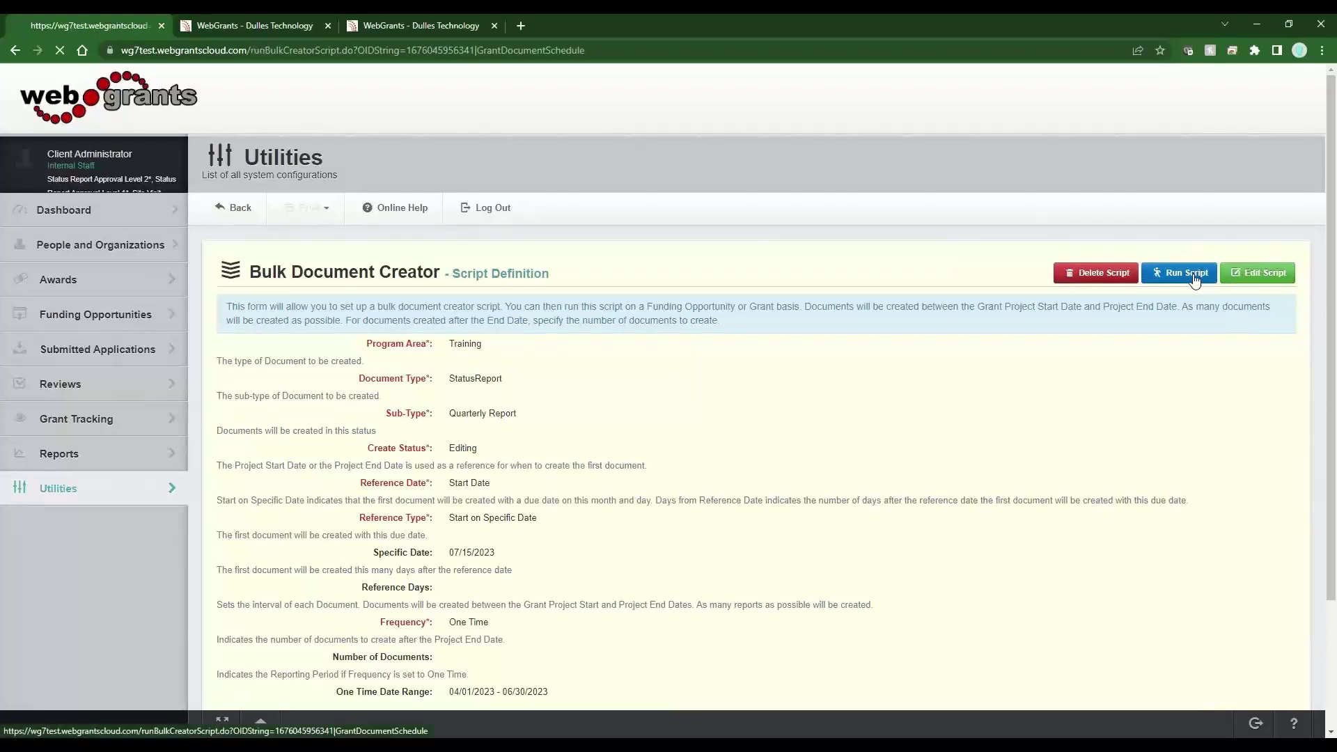
pyautogui.click(235, 332)
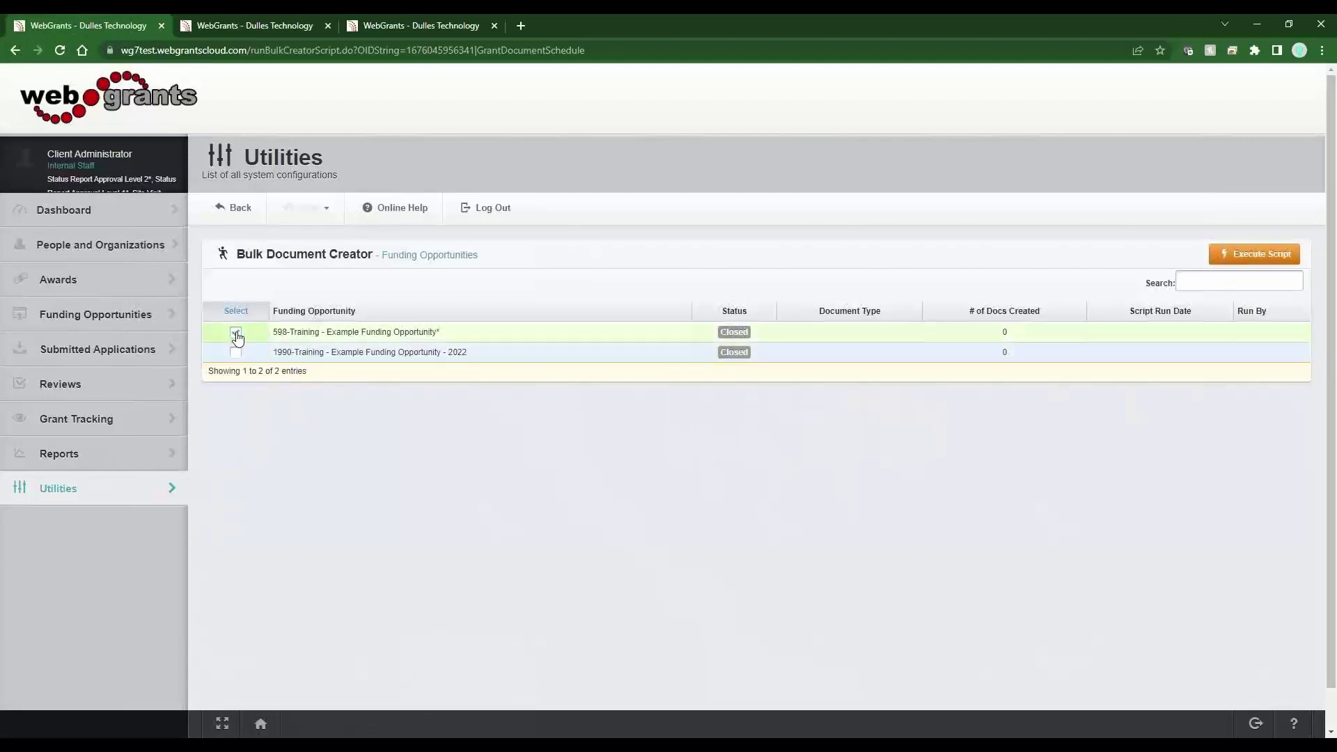
pyautogui.click(1229, 252)
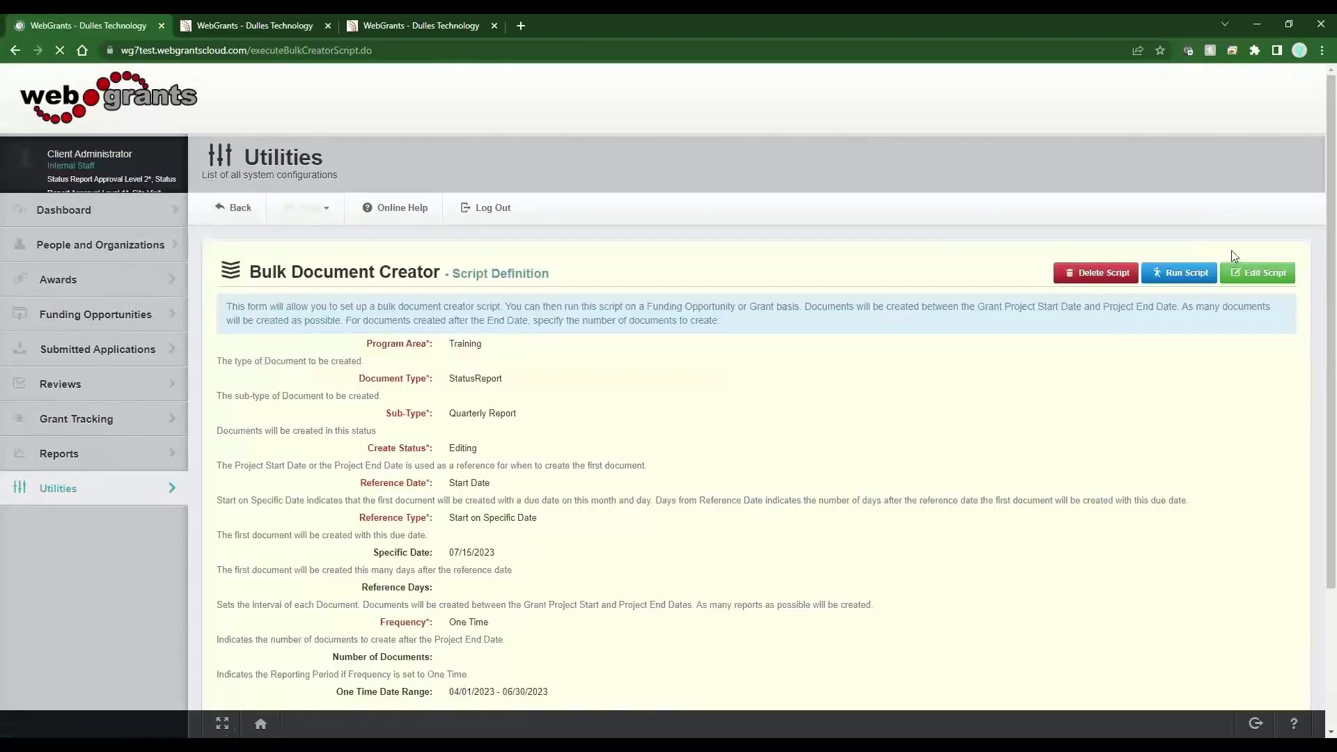
pyautogui.scroll(-3, 787, 397)
pyautogui.moveTo(276, 588); pyautogui.dragTo(441, 589)
pyautogui.moveTo(880, 634)
pyautogui.mouseDown()
pyautogui.moveTo(862, 636)
pyautogui.moveTo(887, 658)
pyautogui.mouseUp()
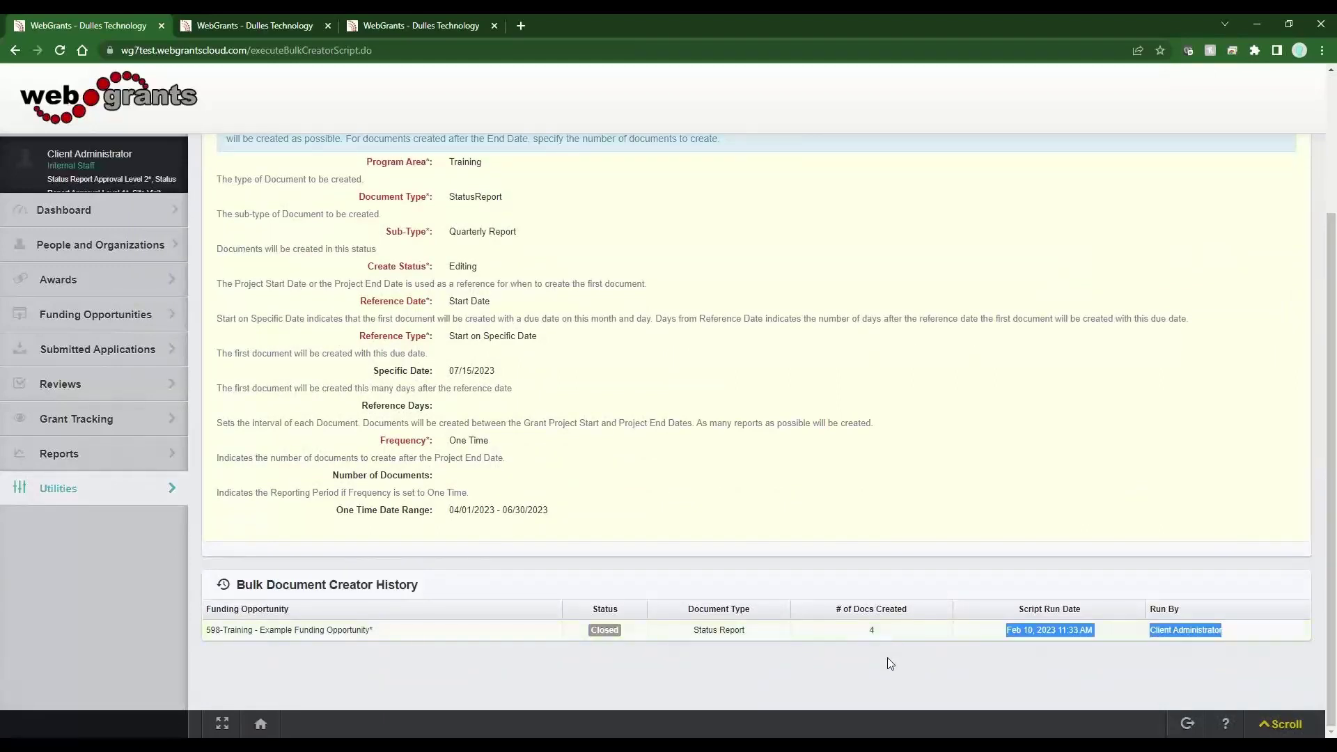
pyautogui.click(887, 657)
pyautogui.scroll(3, 692, 383)
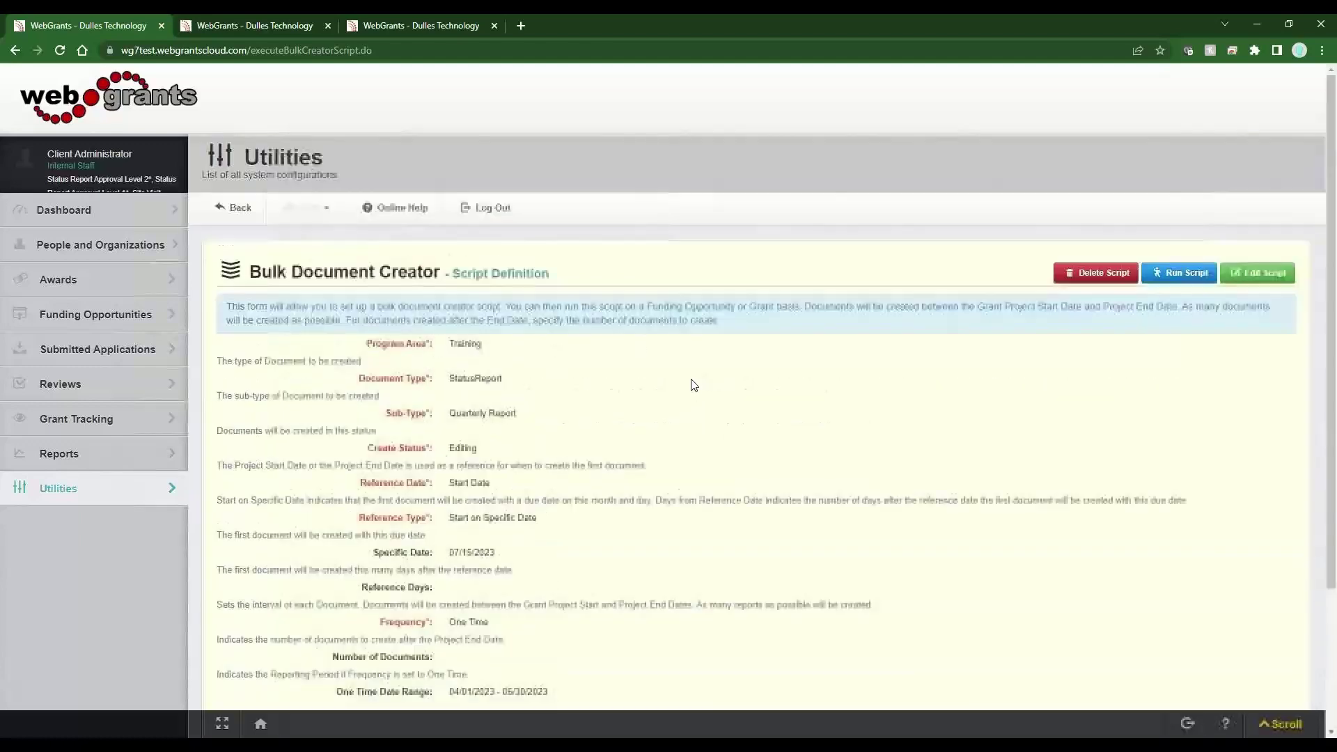
# Step: Review the Reference Days in the Final Report script's definition and return to the script list
pyautogui.click(238, 210)
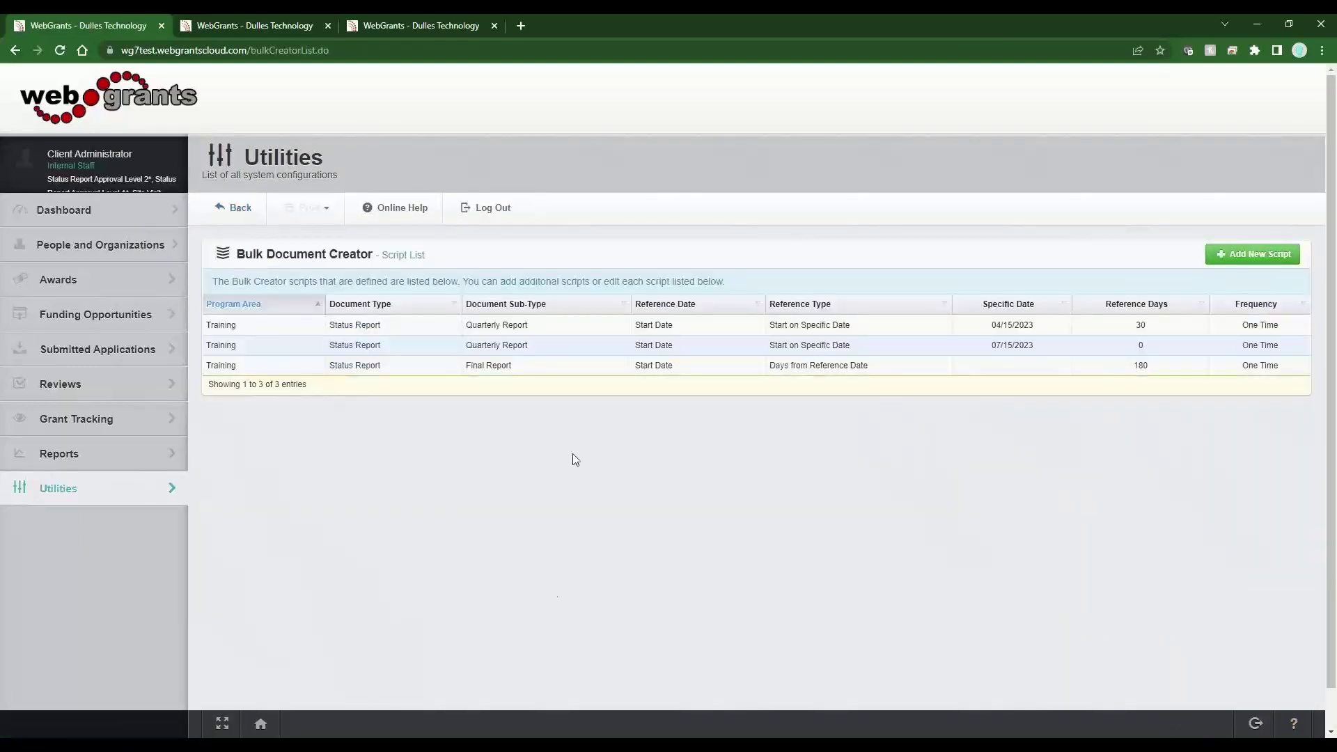
pyautogui.click(562, 374)
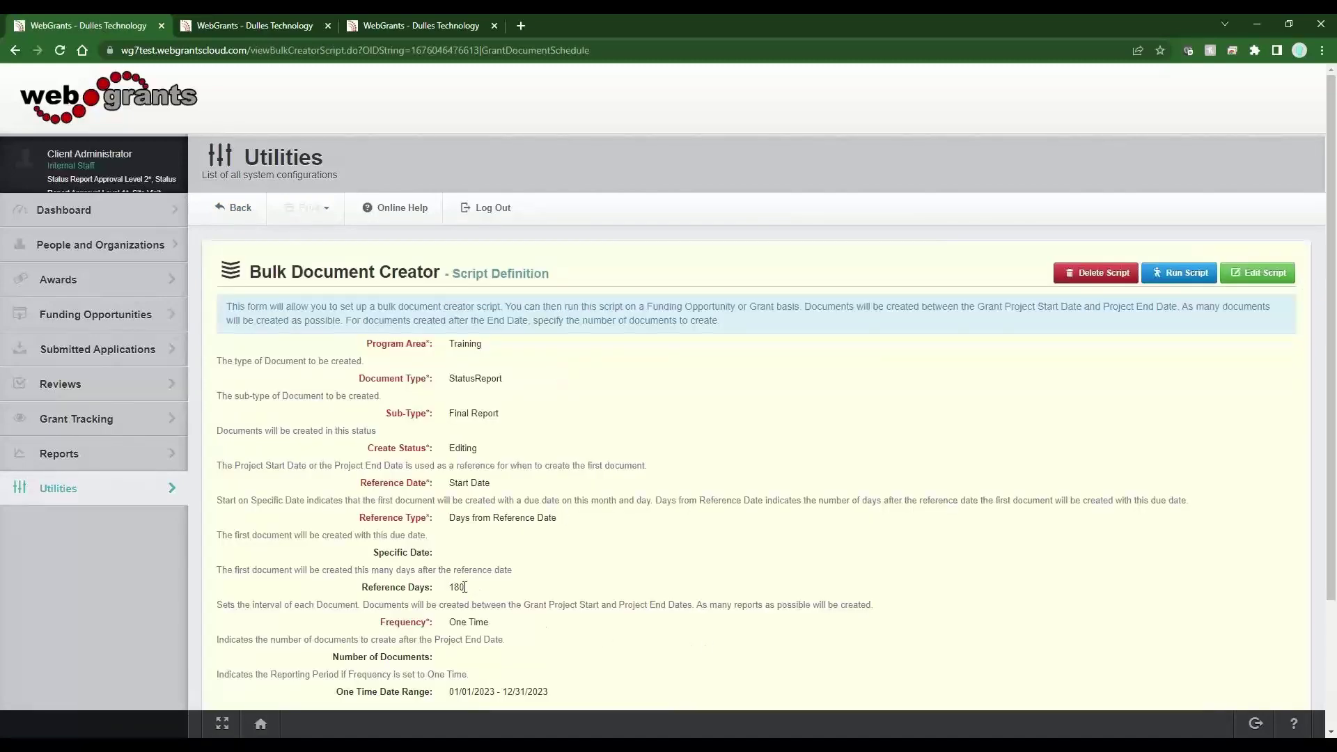
pyautogui.doubleClick(452, 588)
pyautogui.click(233, 210)
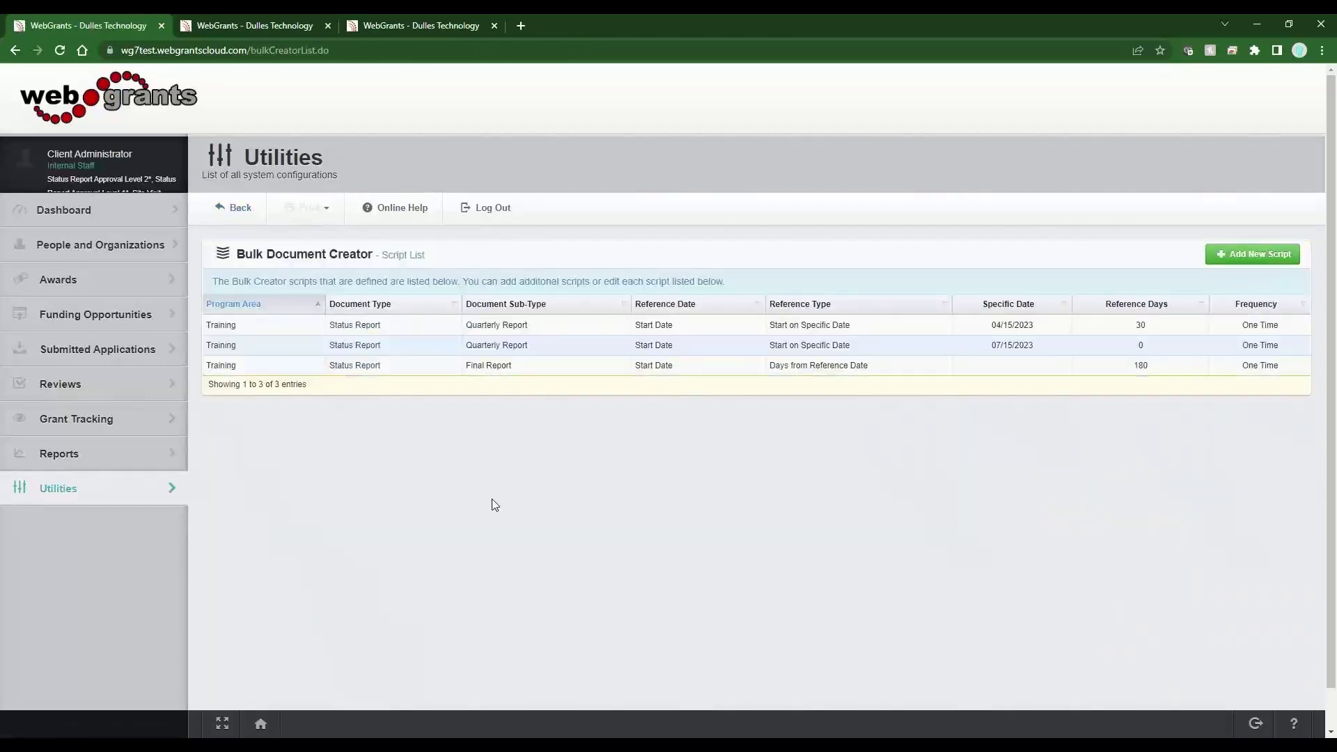
# Step: Run the Final Report script for 598-Training - Example Funding Opportunity and check the number of documents created in its history
pyautogui.moveTo(674, 367); pyautogui.dragTo(647, 369)
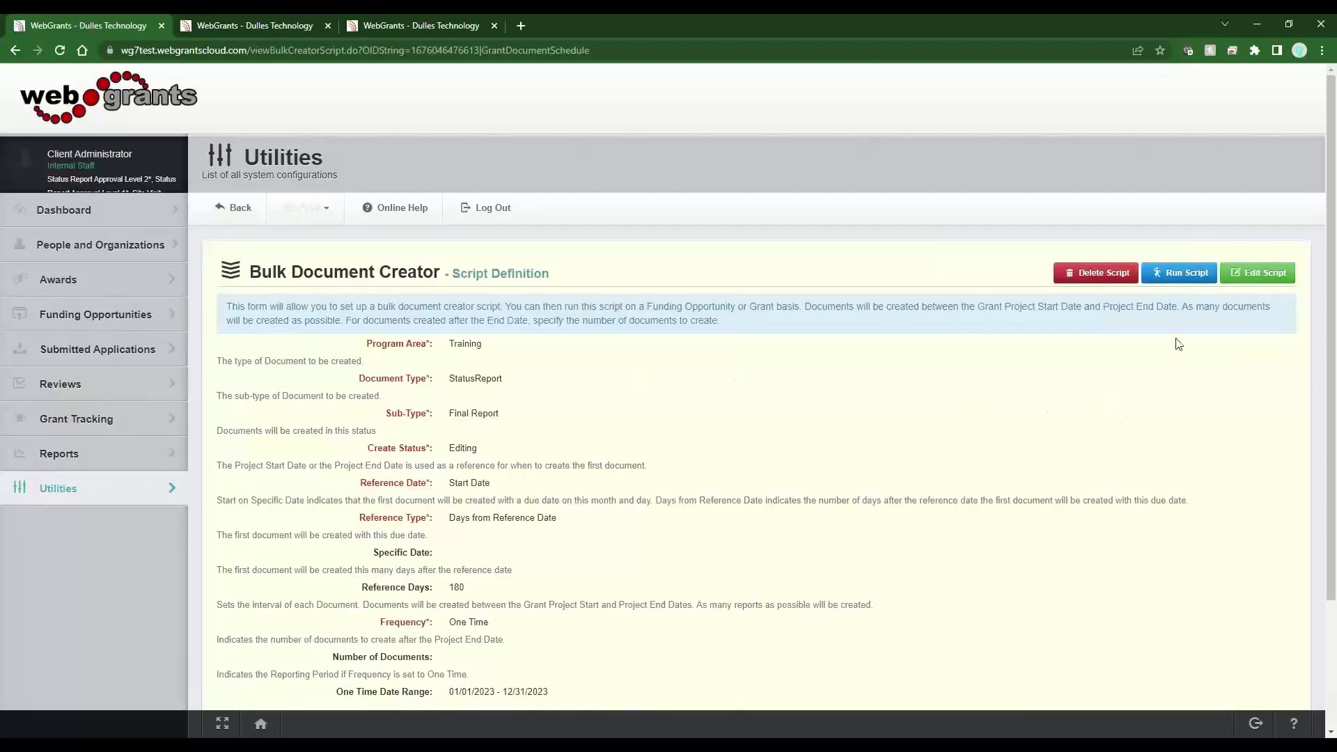
pyautogui.click(1182, 274)
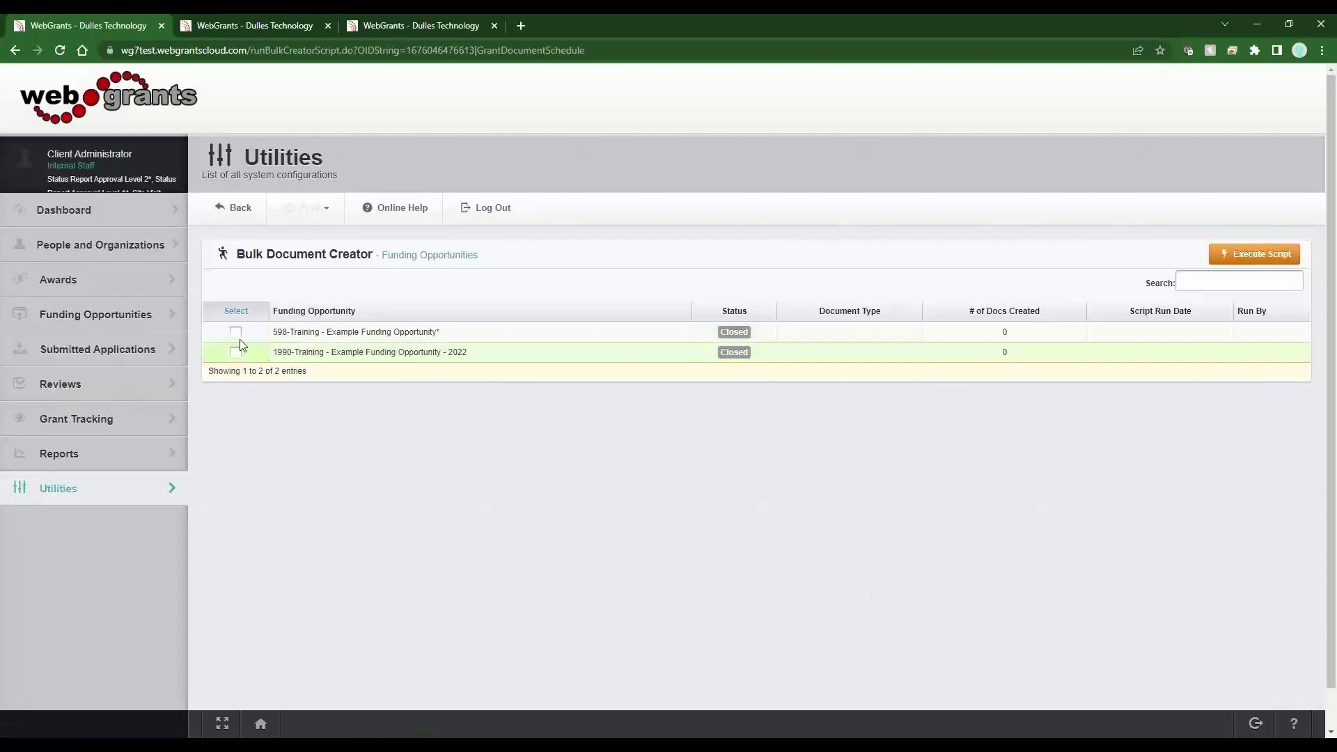
pyautogui.click(236, 332)
pyautogui.click(1245, 255)
pyautogui.scroll(-3, 919, 455)
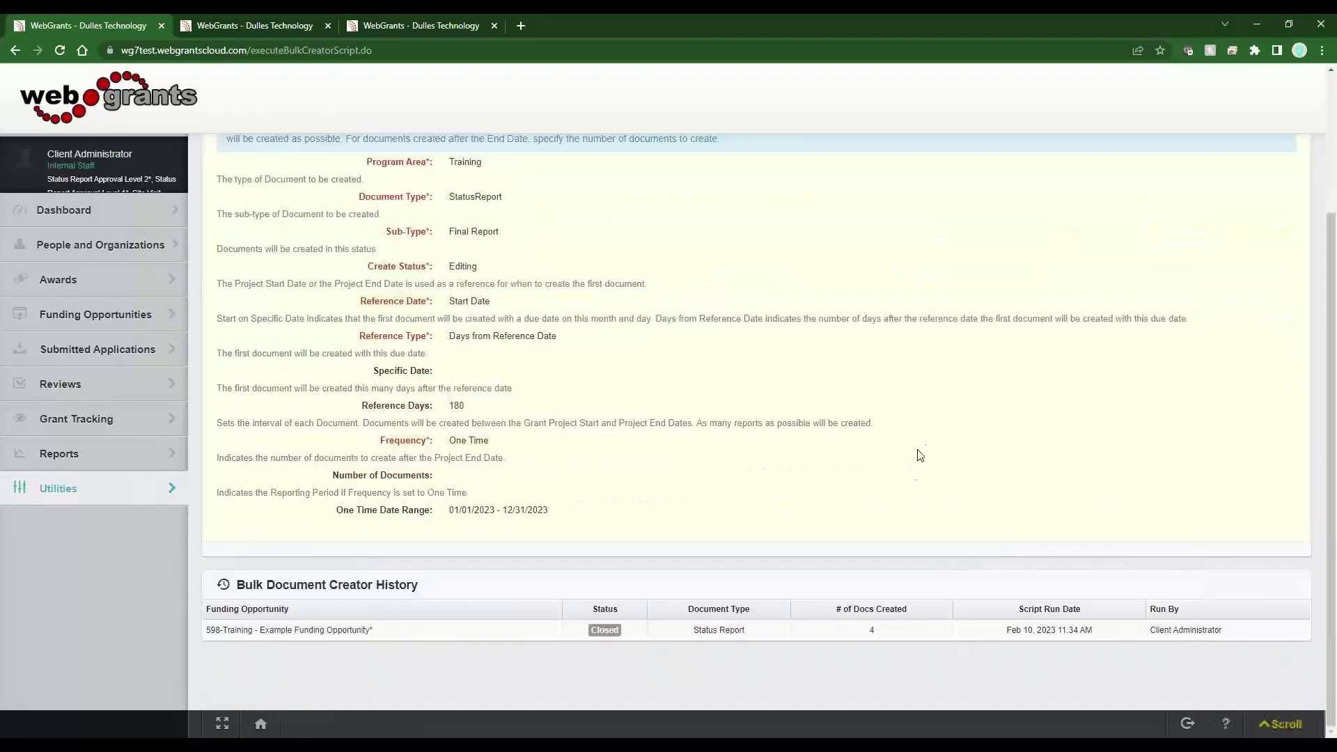
pyautogui.moveTo(850, 638); pyautogui.dragTo(850, 543)
pyautogui.click(851, 543)
# Step: Examine the Training Grant DEMO status reports for the newly scheduled reports, including the last Final Report's due date
pyautogui.click(421, 25)
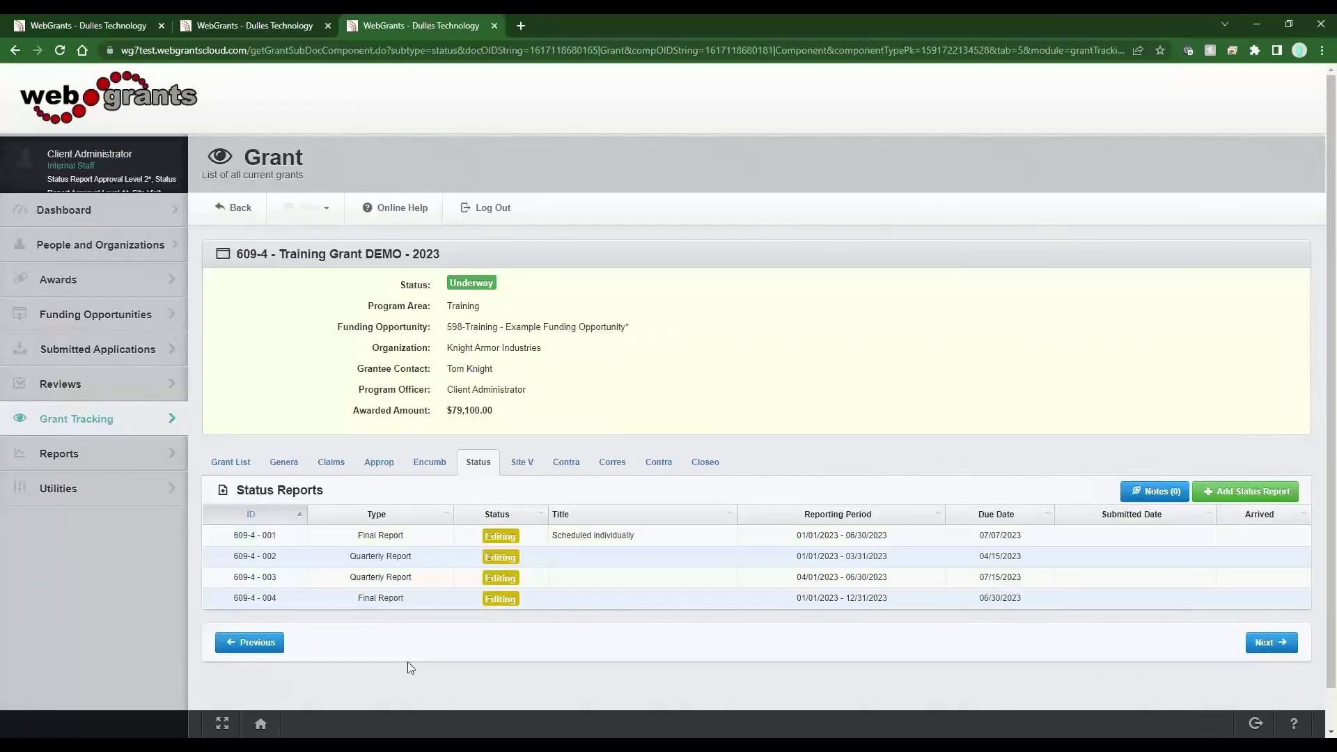
pyautogui.moveTo(1024, 598); pyautogui.dragTo(981, 602)
pyautogui.click(985, 627)
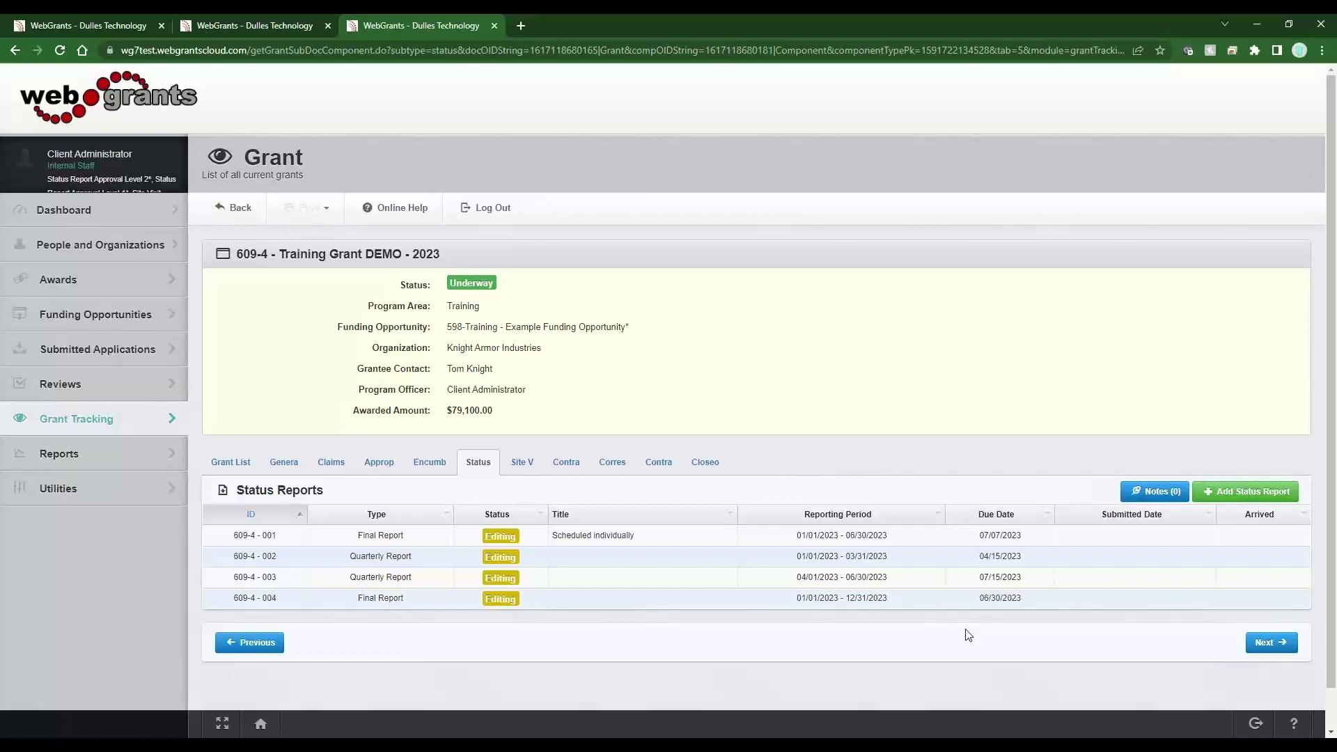